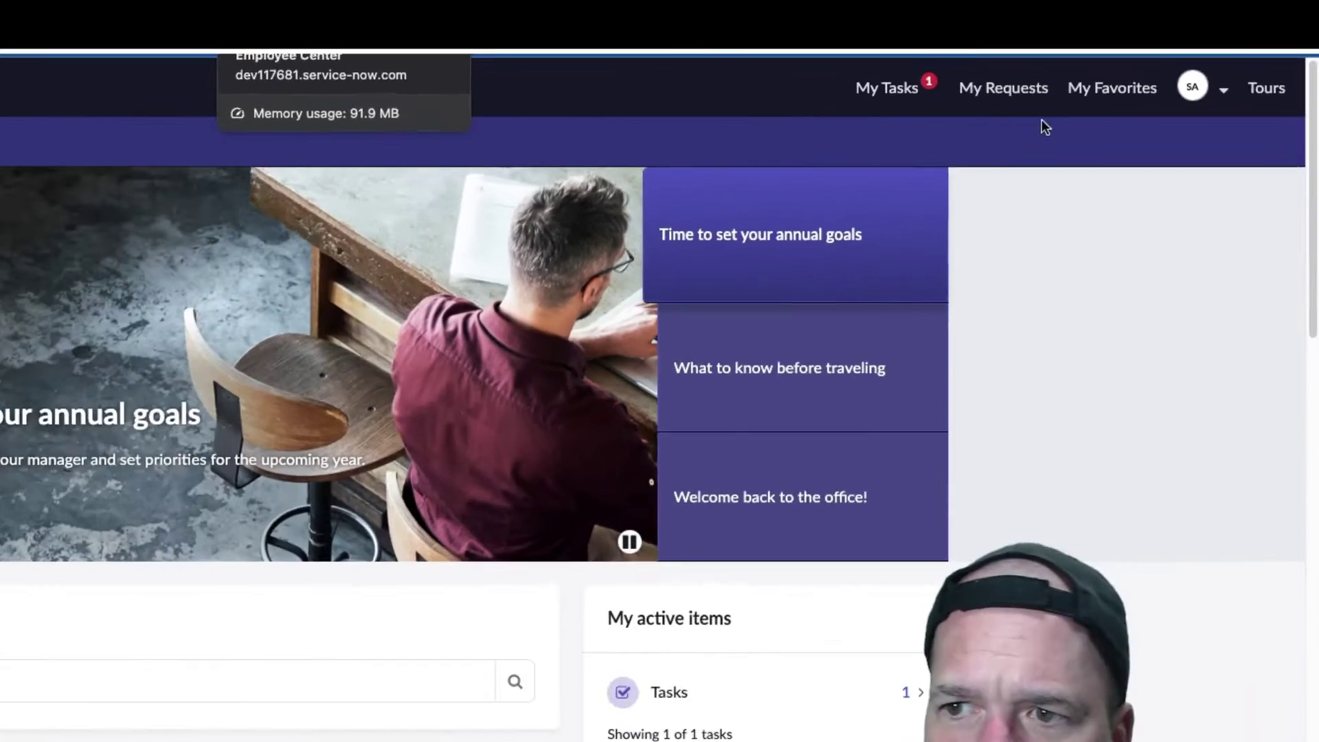
Open the My tasks page from the Employee Center portal header
click(887, 87)
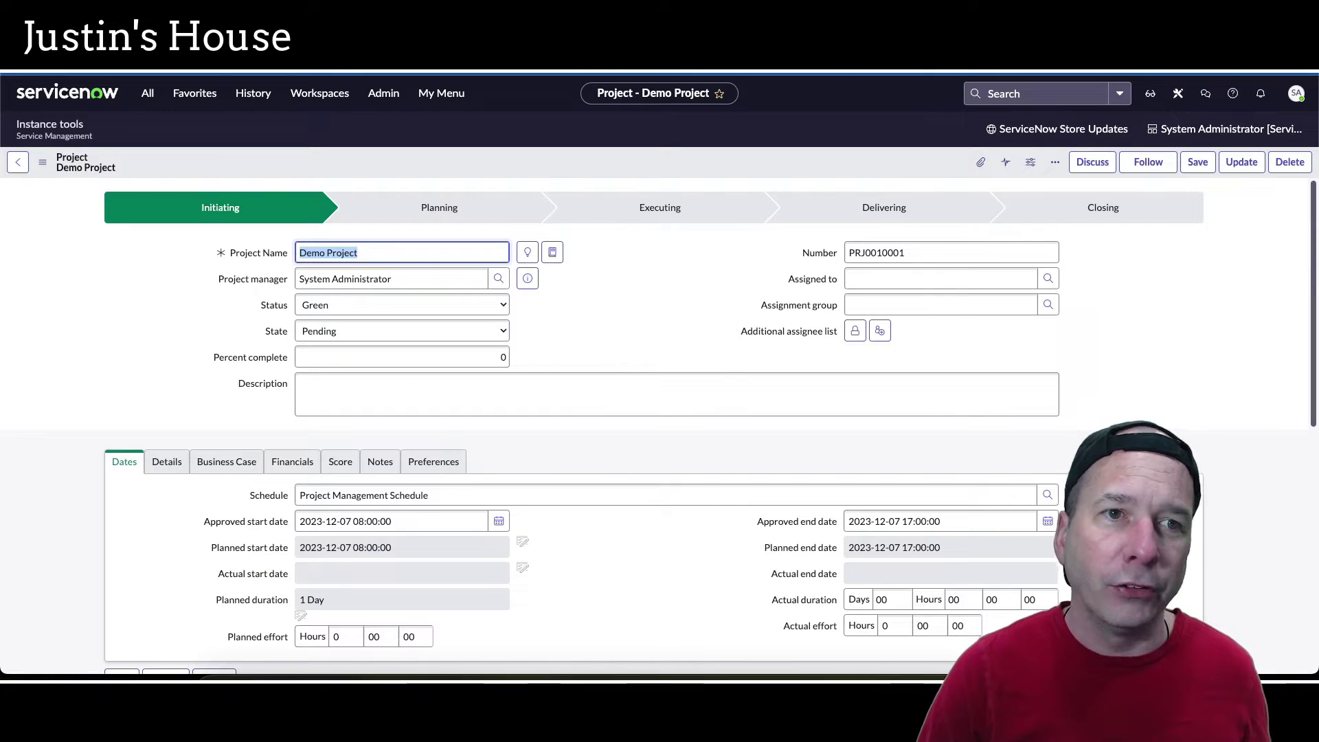
Scroll the Demo Project record to its Project Tasks list showing Demo Project Task 1 and 2
scroll(101, 344, down, 10)
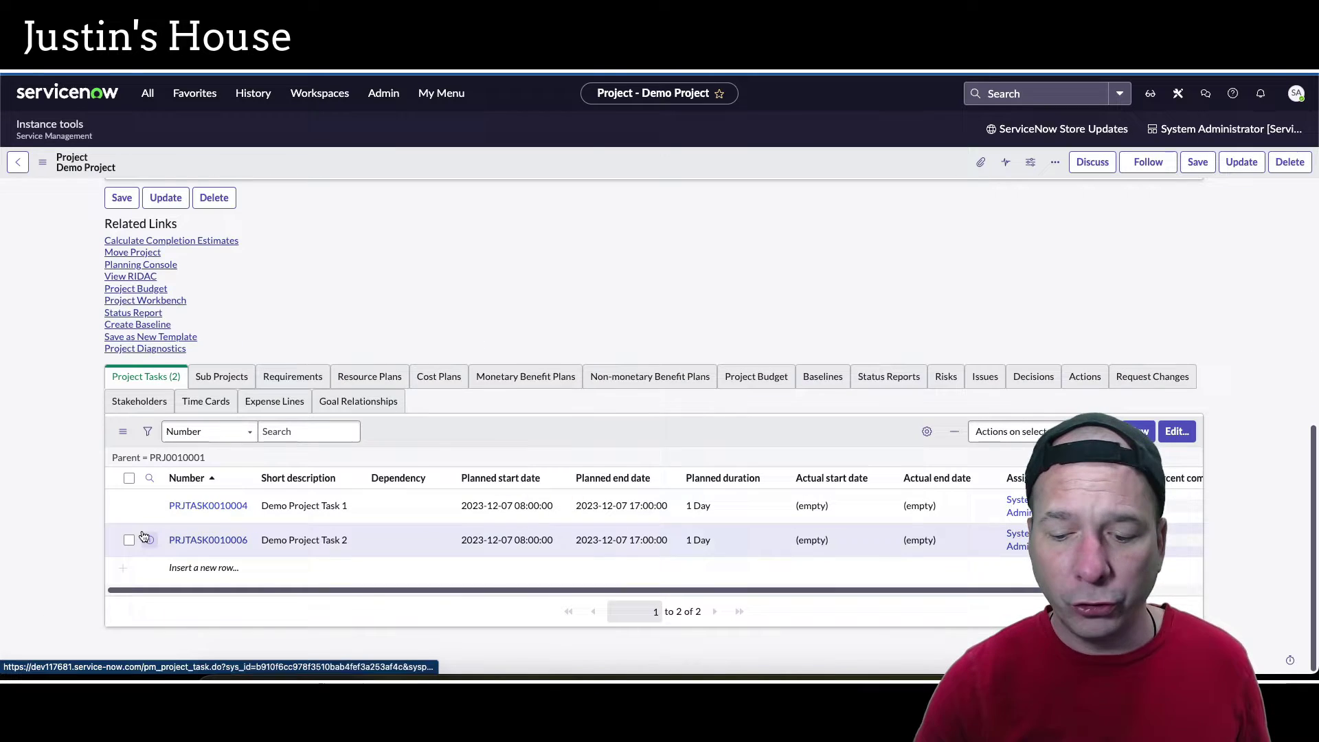
click(371, 573)
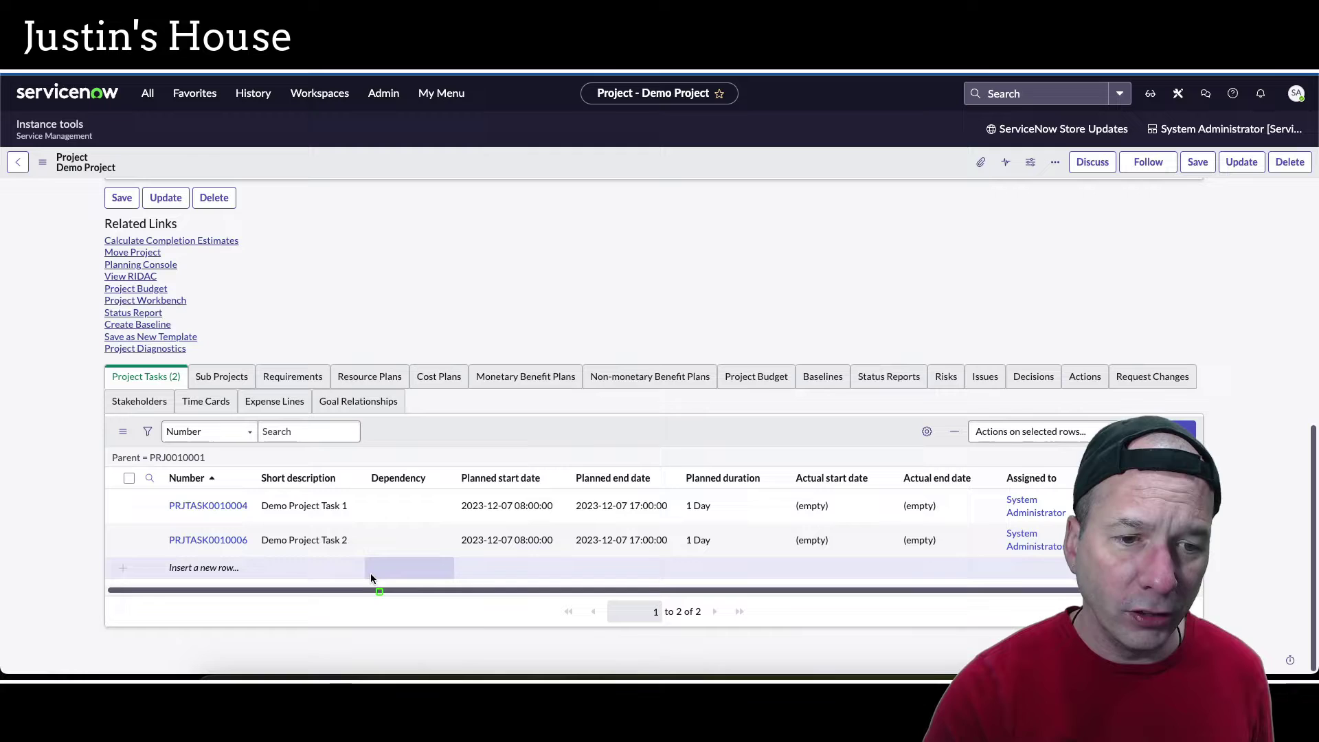
drag(147, 483, 365, 560)
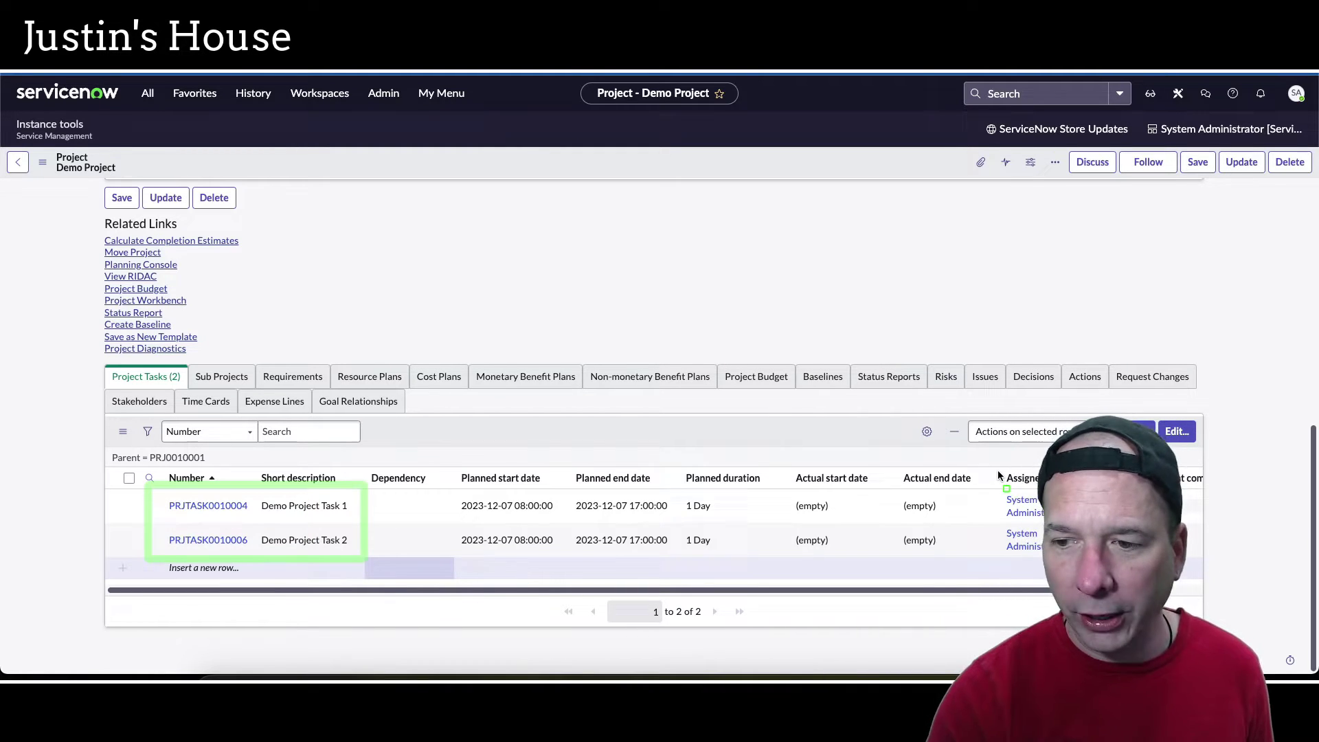
drag(988, 455, 1084, 563)
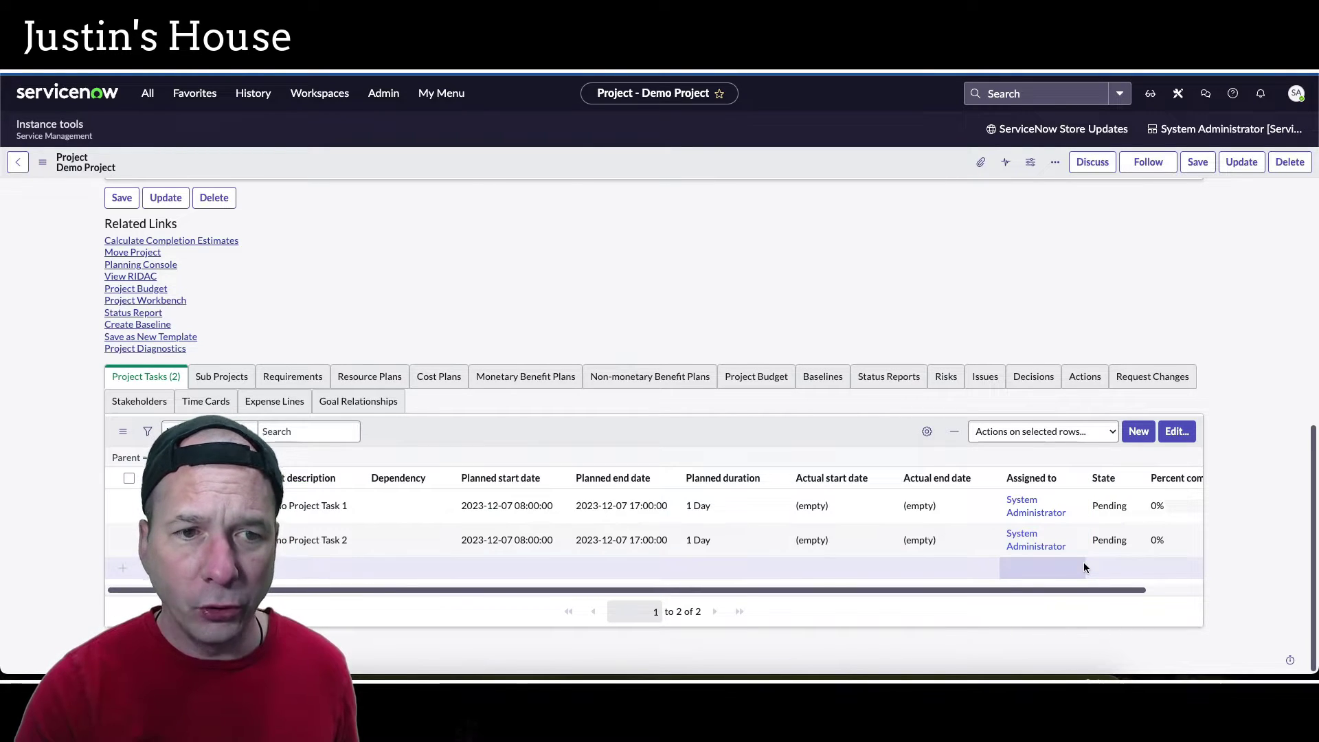
Filter the All menu for 'employee center' and open the To-dos Configuration list
click(147, 92)
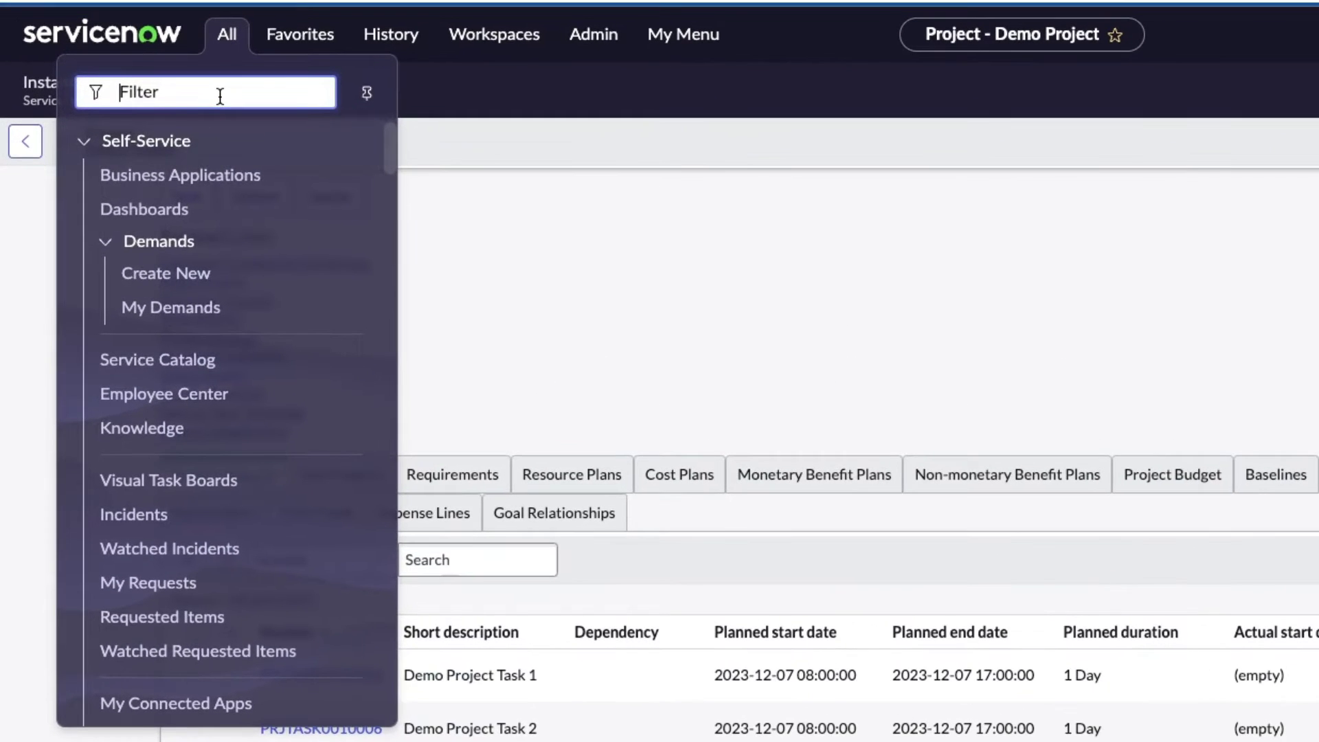
text(em)
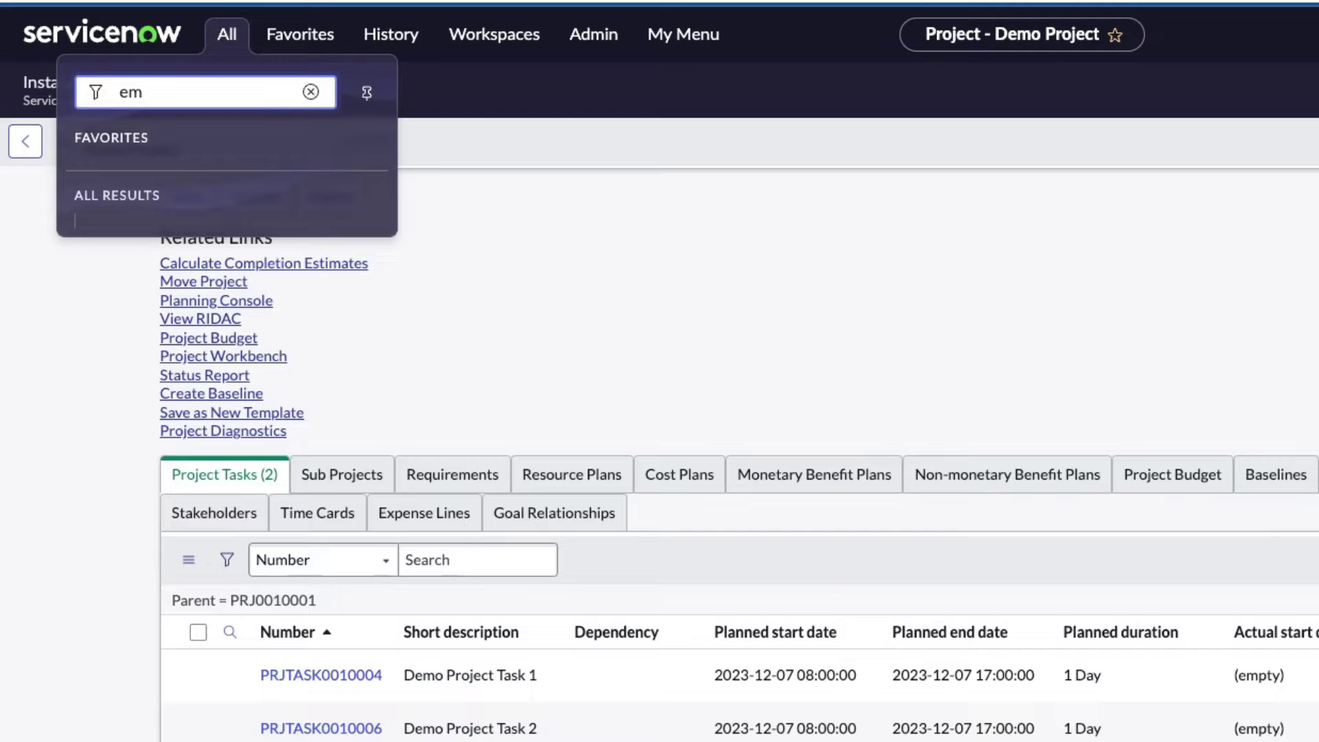
text(ployee center)
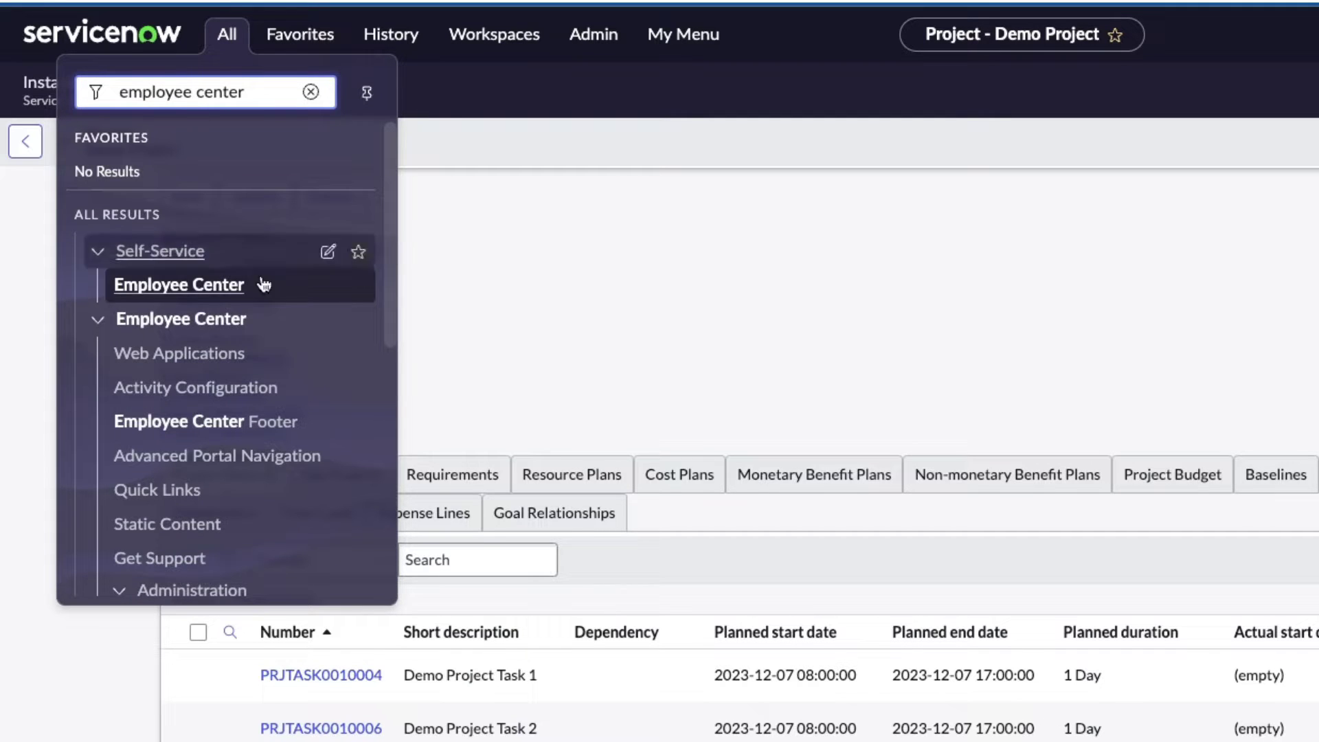
scroll(278, 316, down, 1)
scroll(278, 316, down, 2)
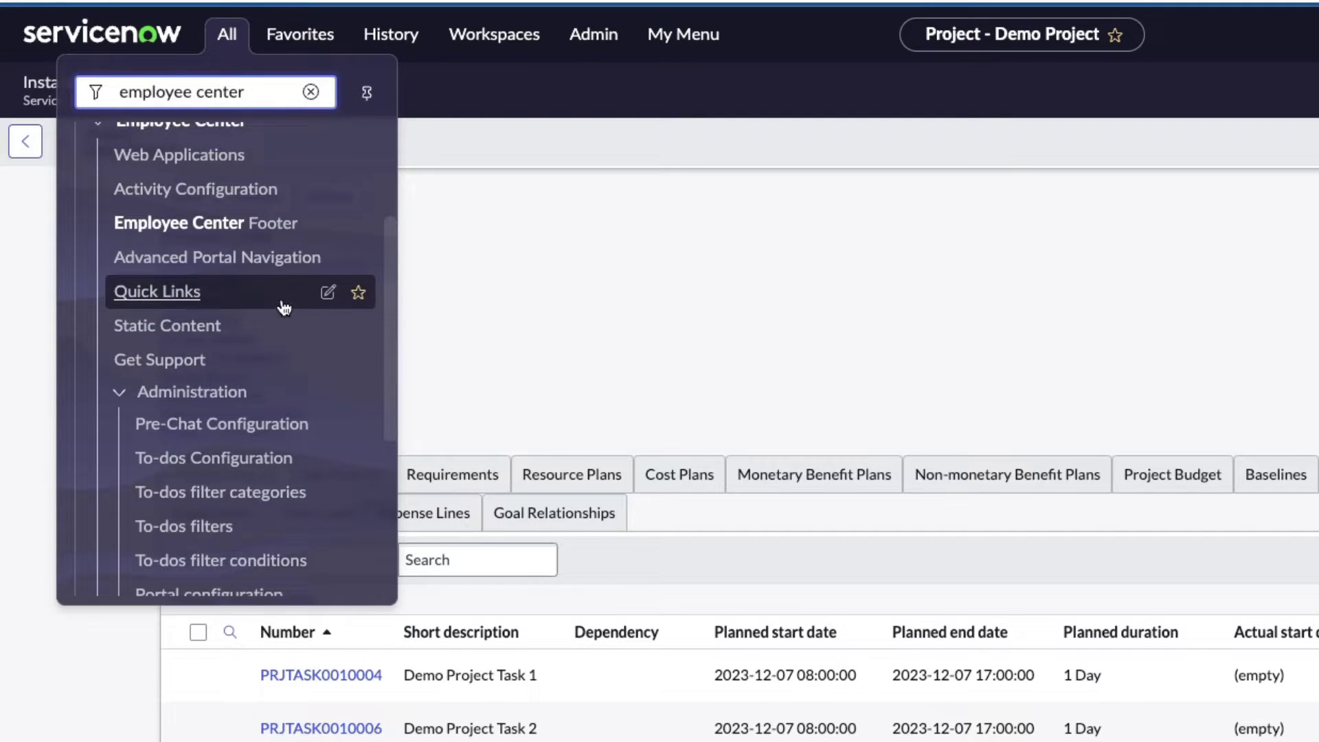
scroll(285, 297, down, 2)
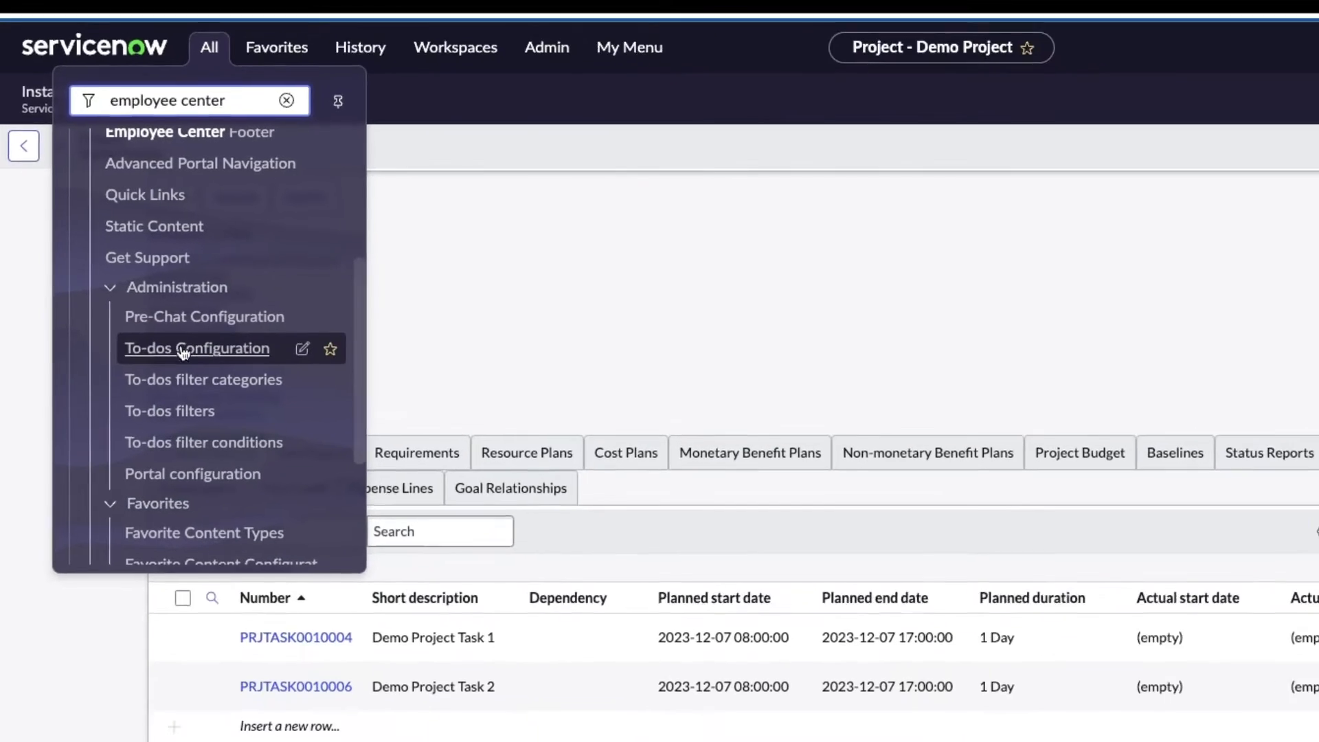
click(185, 359)
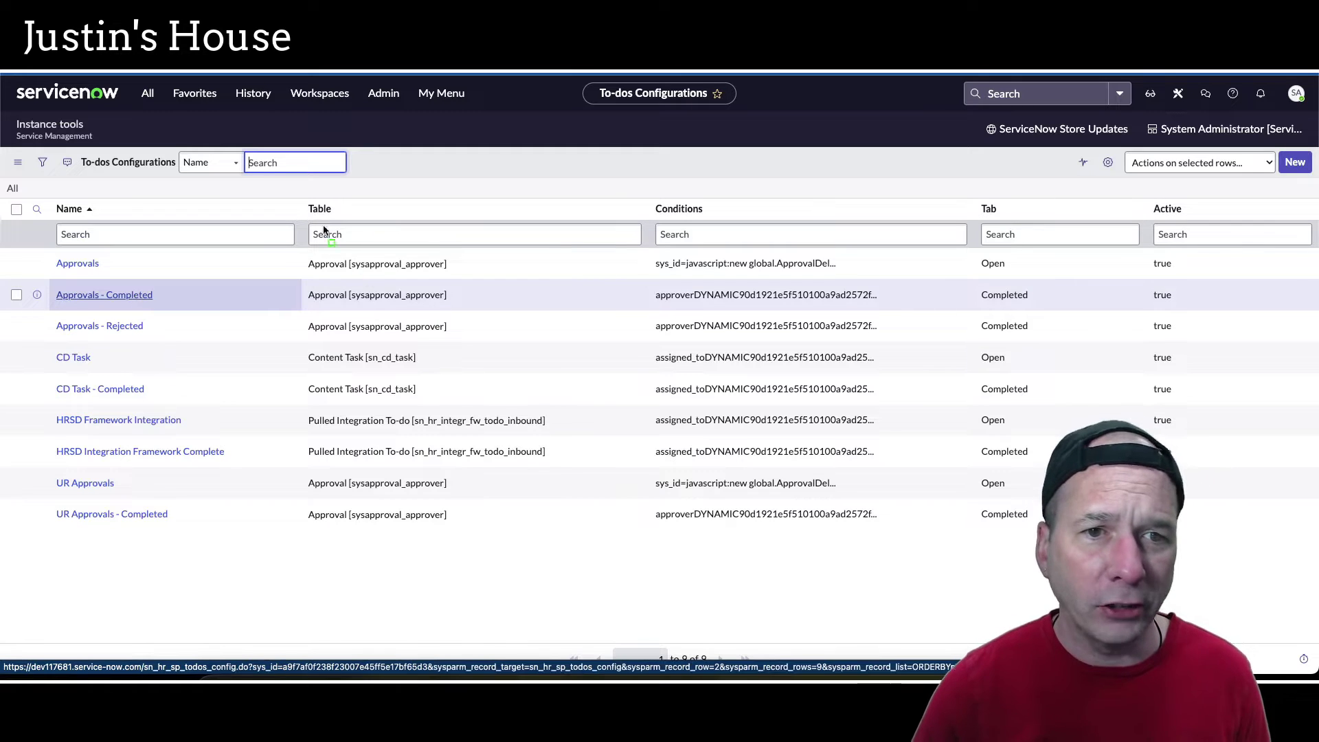
drag(605, 636, 577, 533)
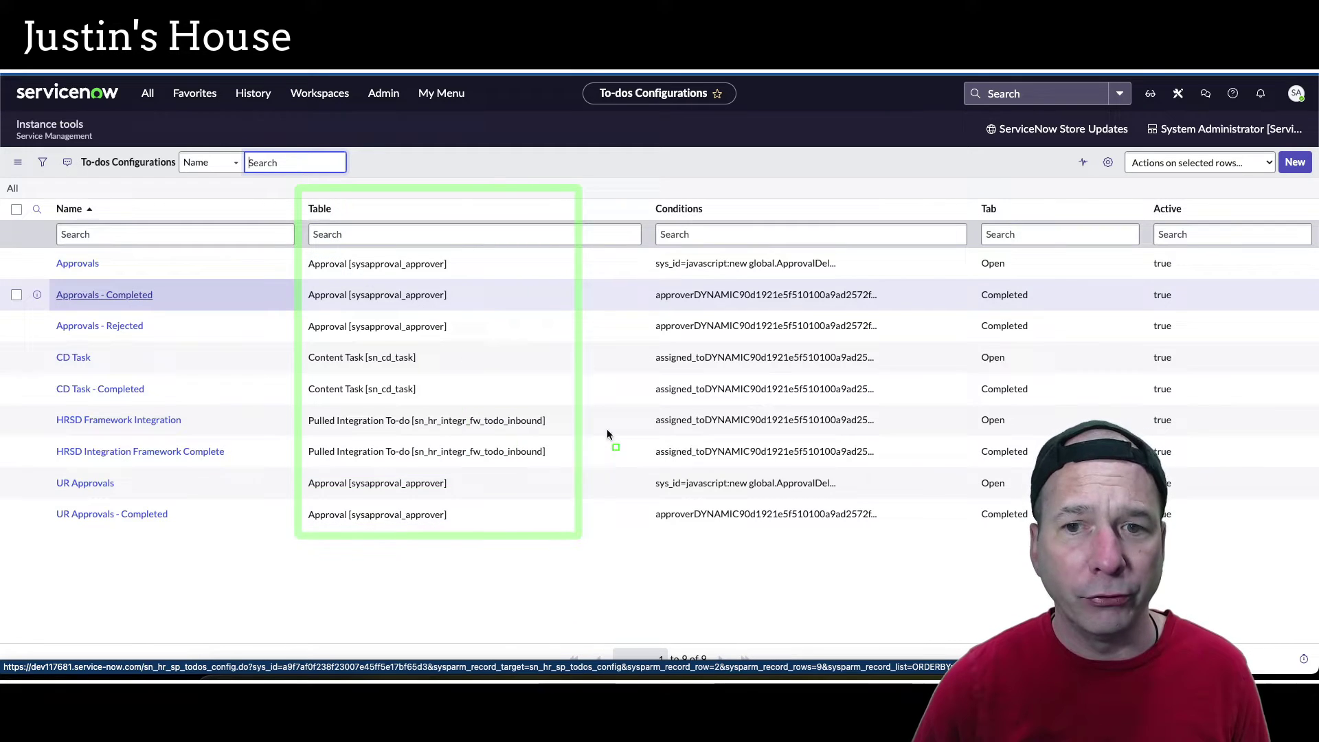
drag(629, 179, 926, 567)
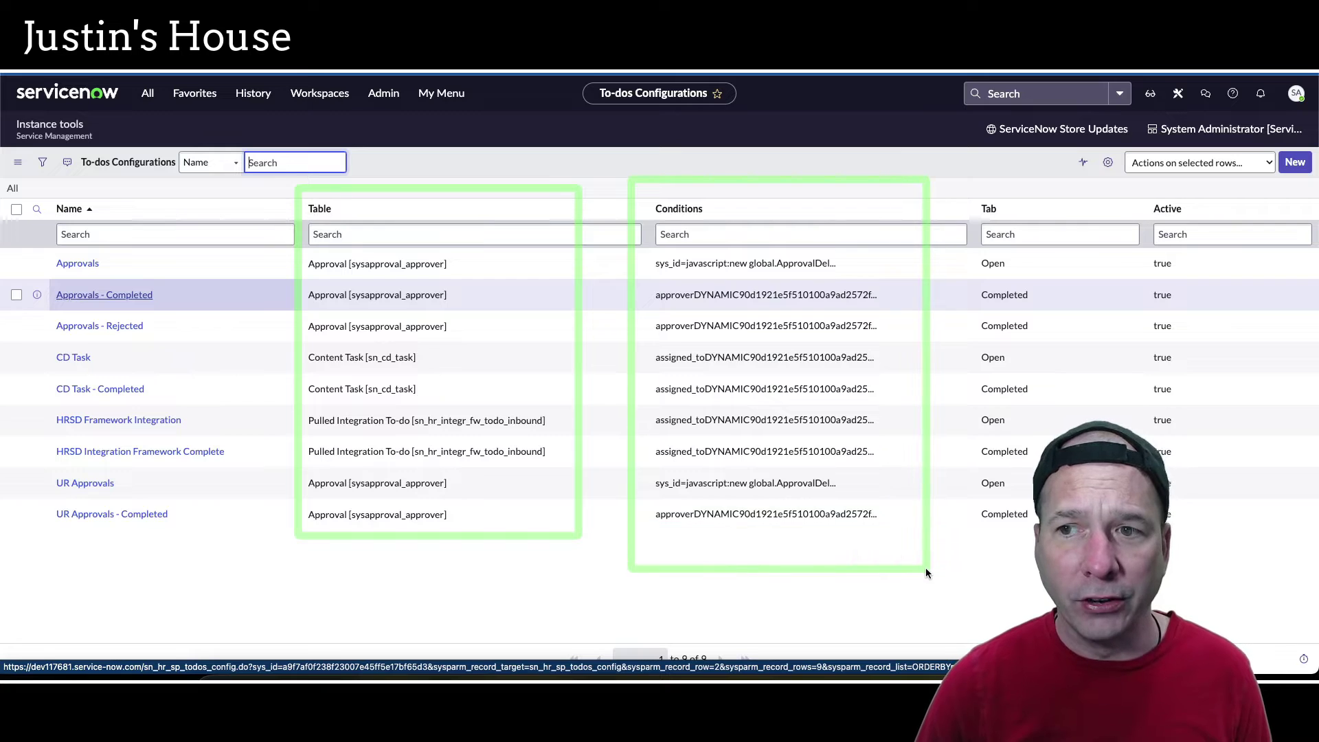
drag(957, 180, 1135, 577)
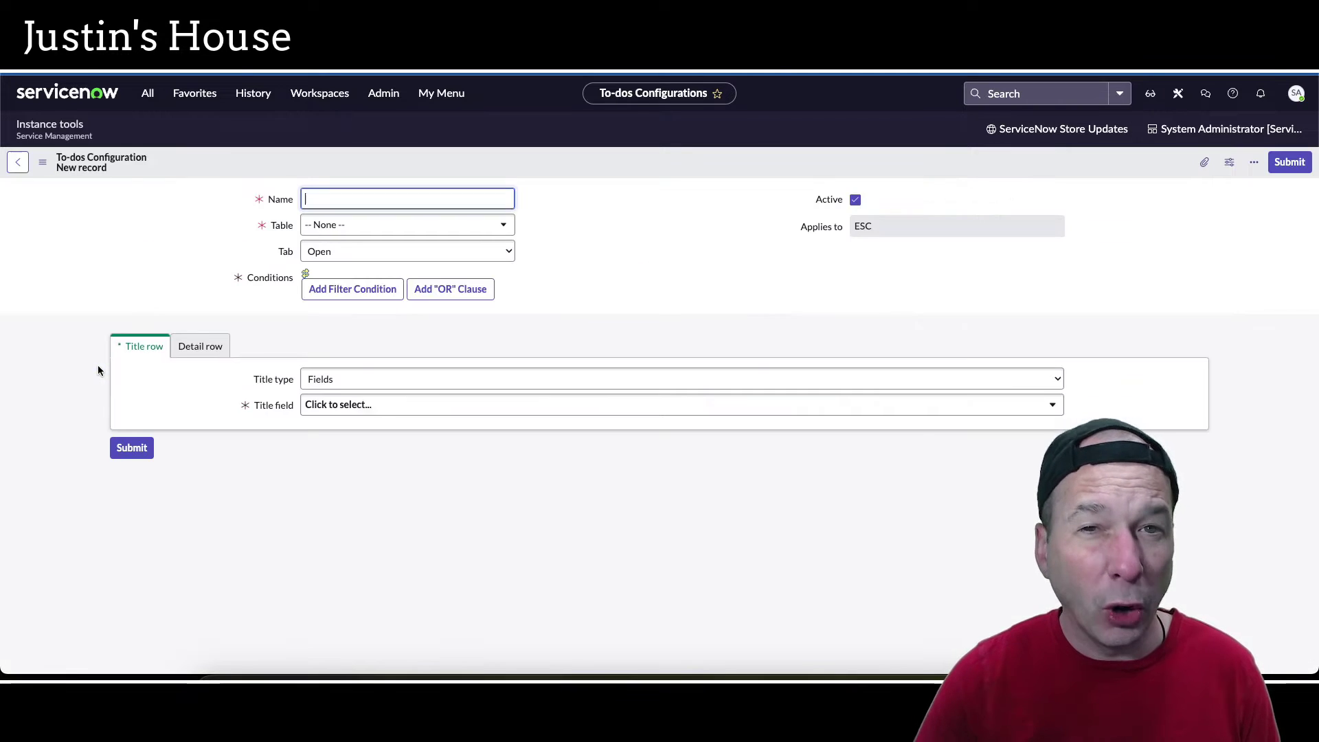
Name the new configuration 'Project Tasks - Open' on the Project Task [pm_project_task] table
text(Project Tasks - Open)
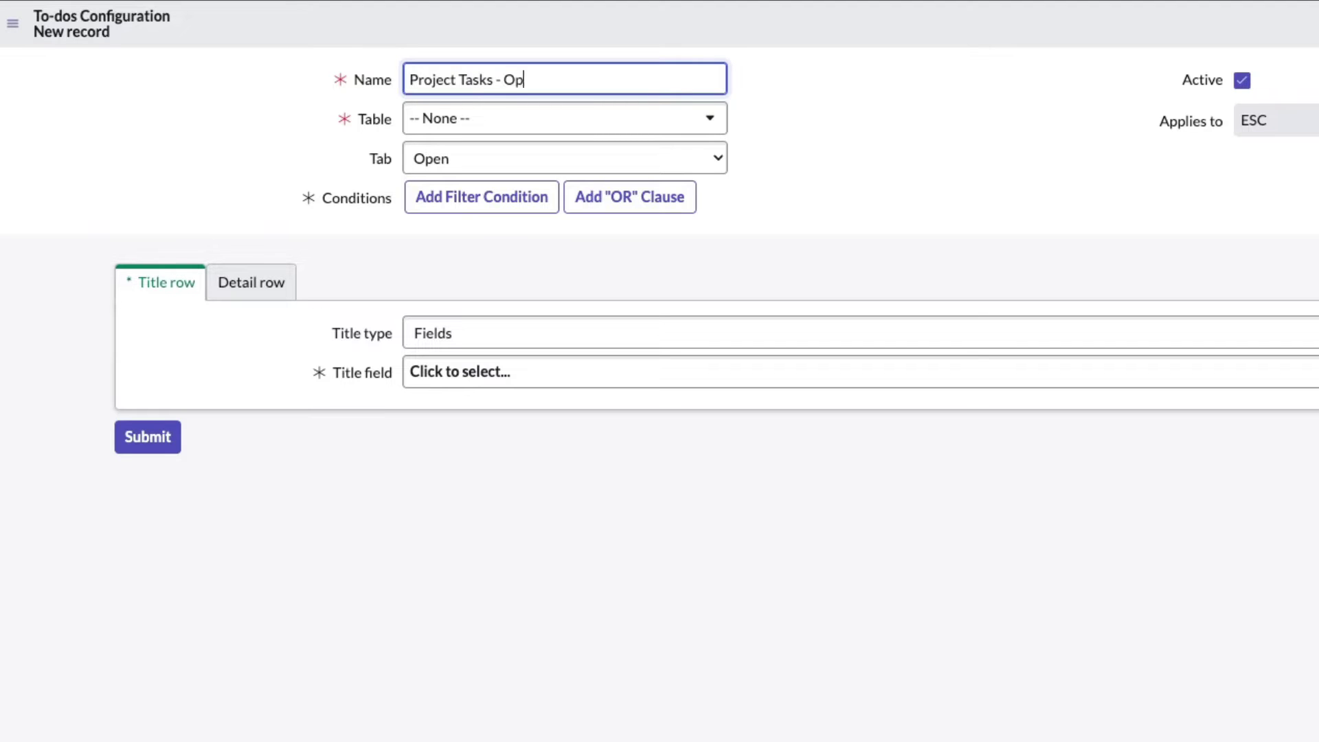
click(425, 123)
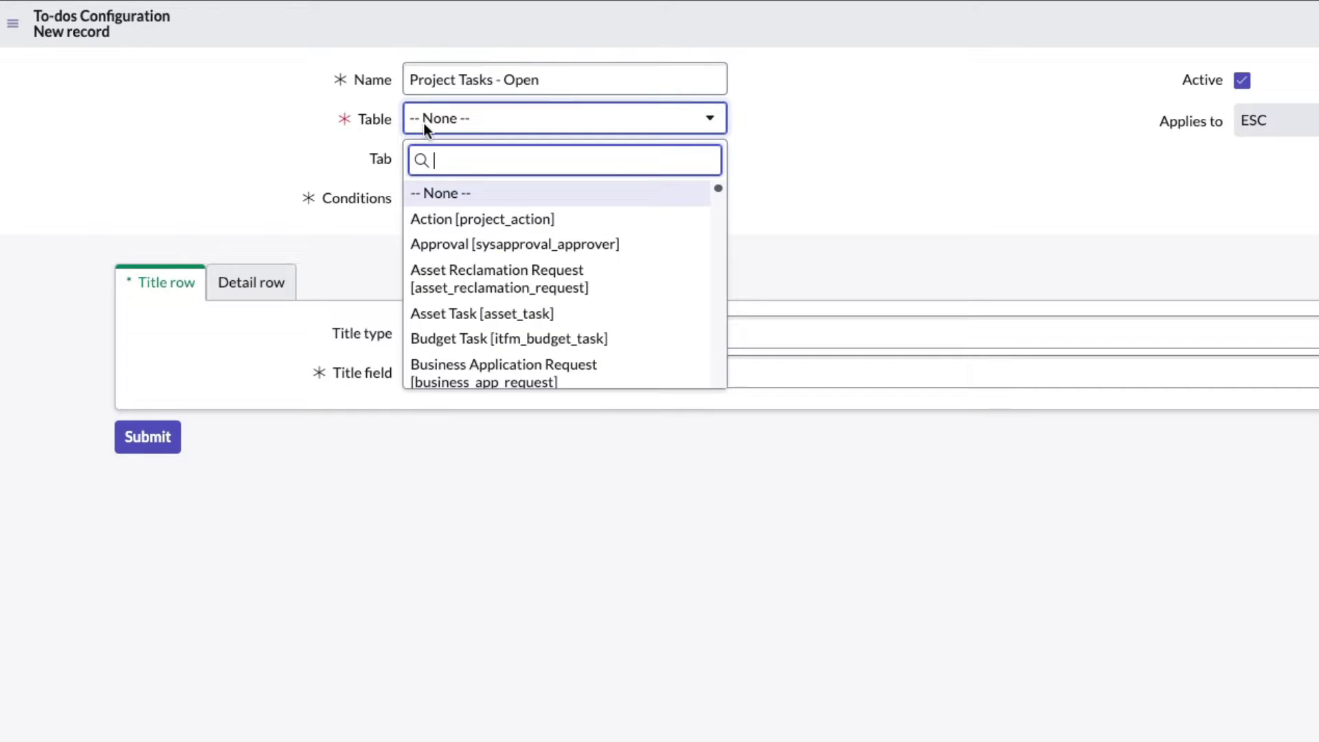
text(pm)
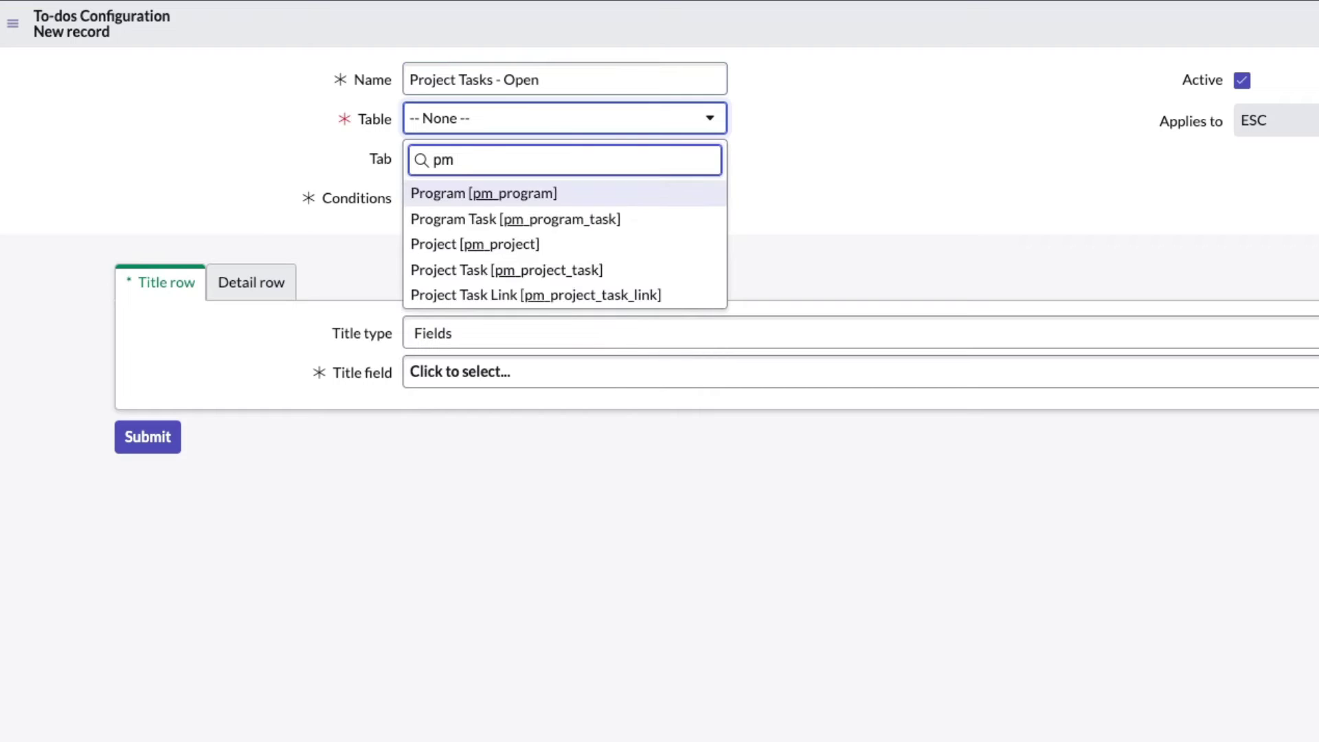
text(_project)
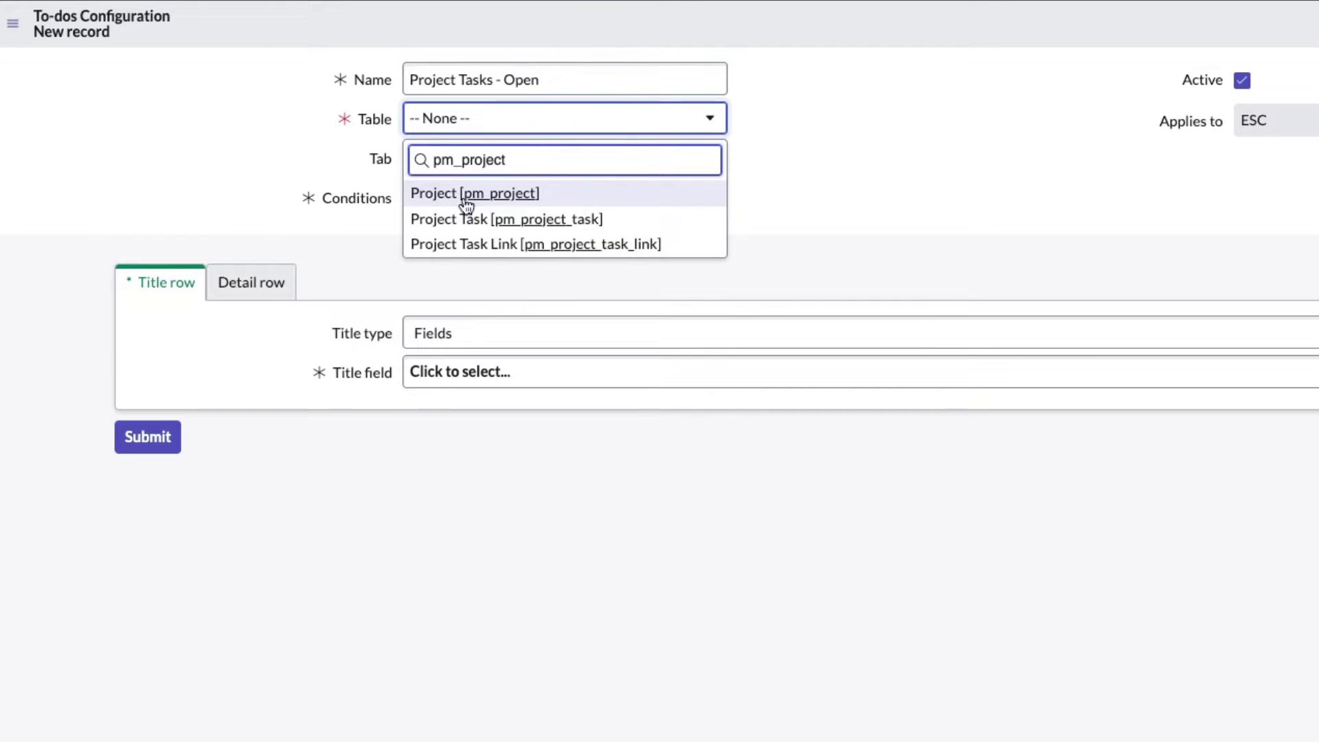
click(488, 219)
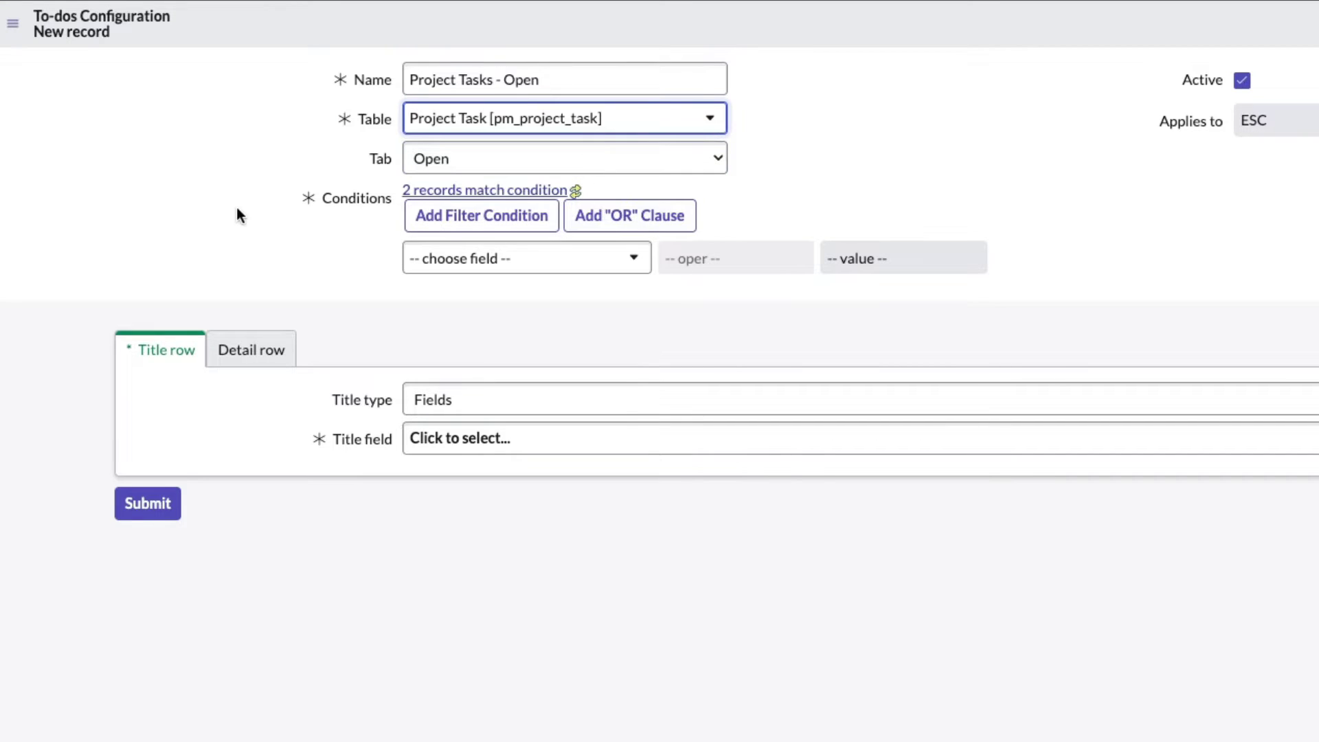
drag(319, 184, 622, 231)
Add the condition Assigned to is (dynamic) Me
click(627, 258)
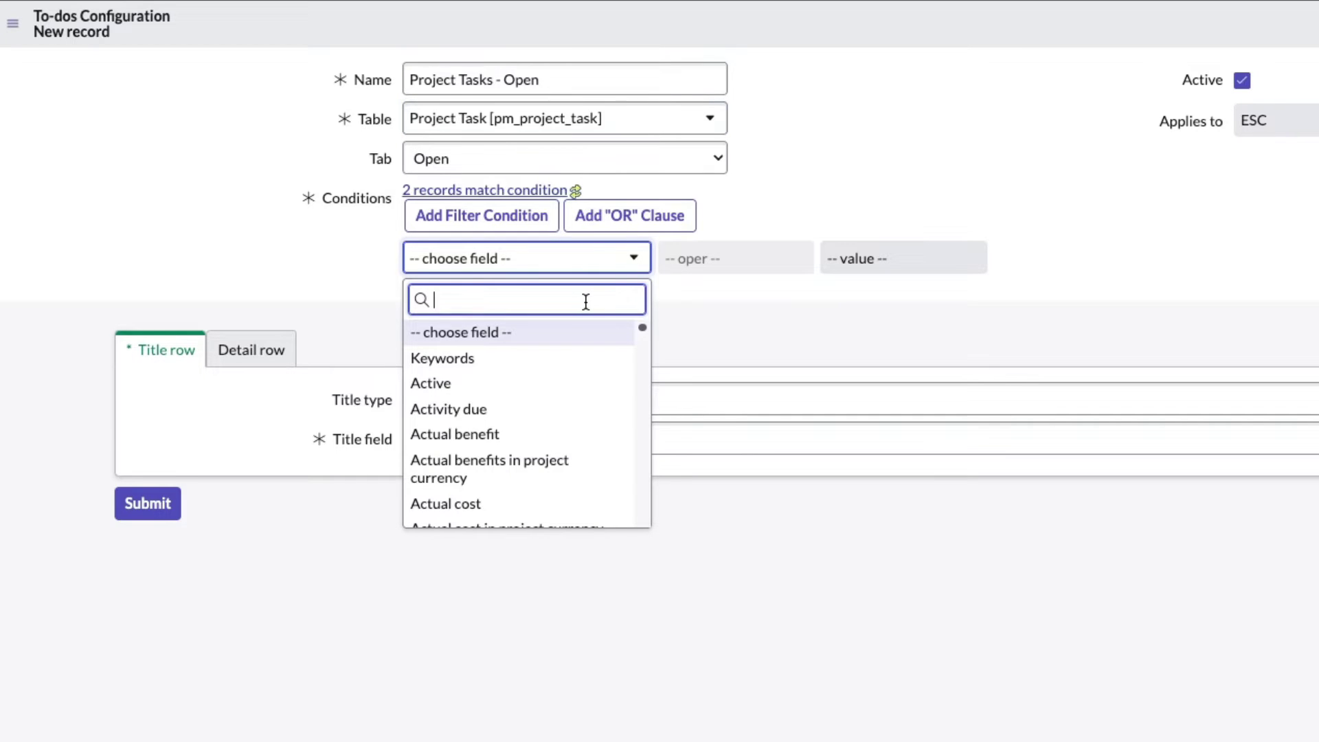
text(assigned)
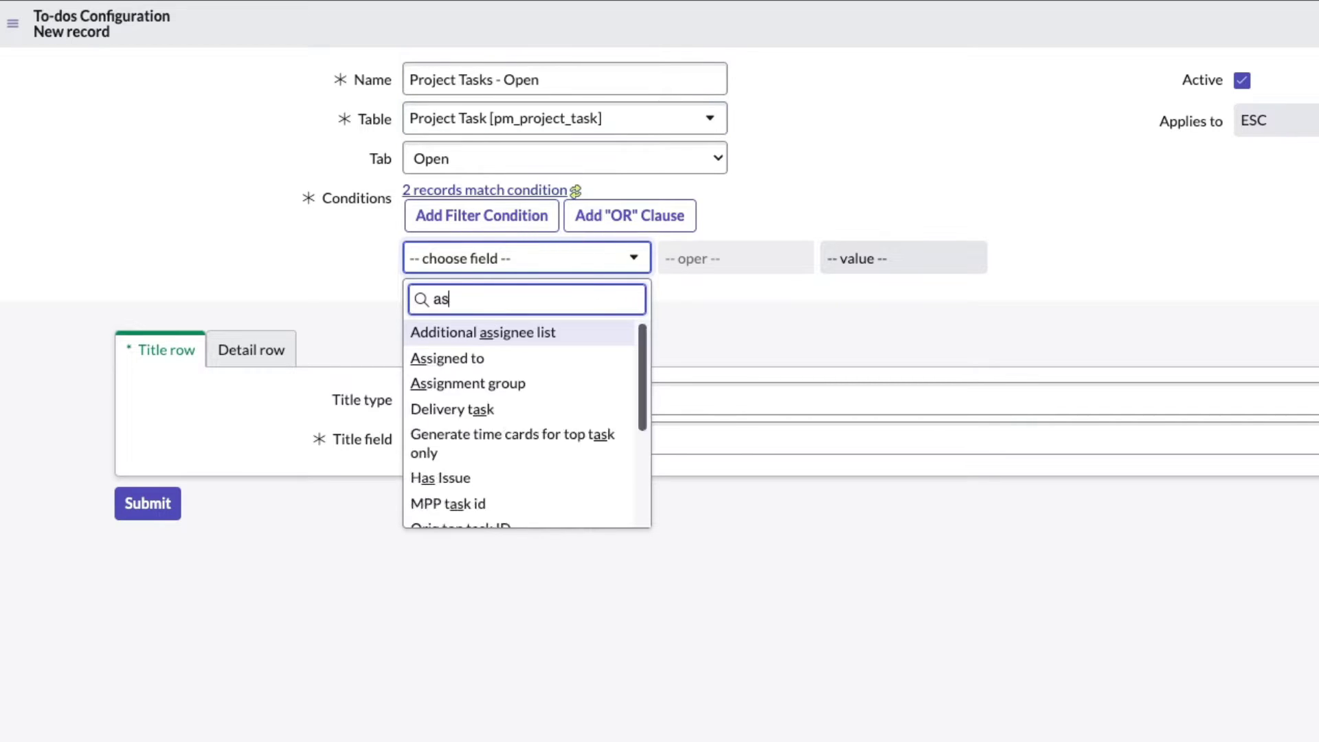
click(535, 346)
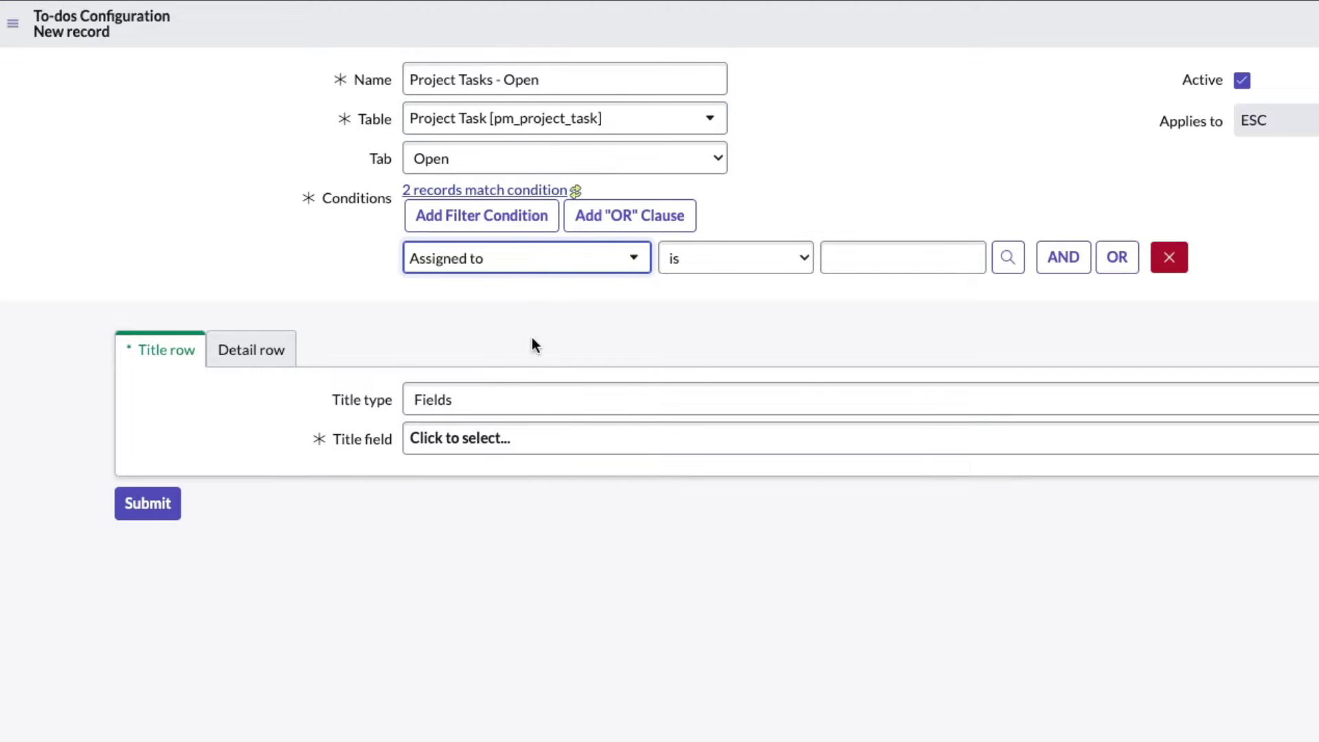
click(741, 255)
key(Escape)
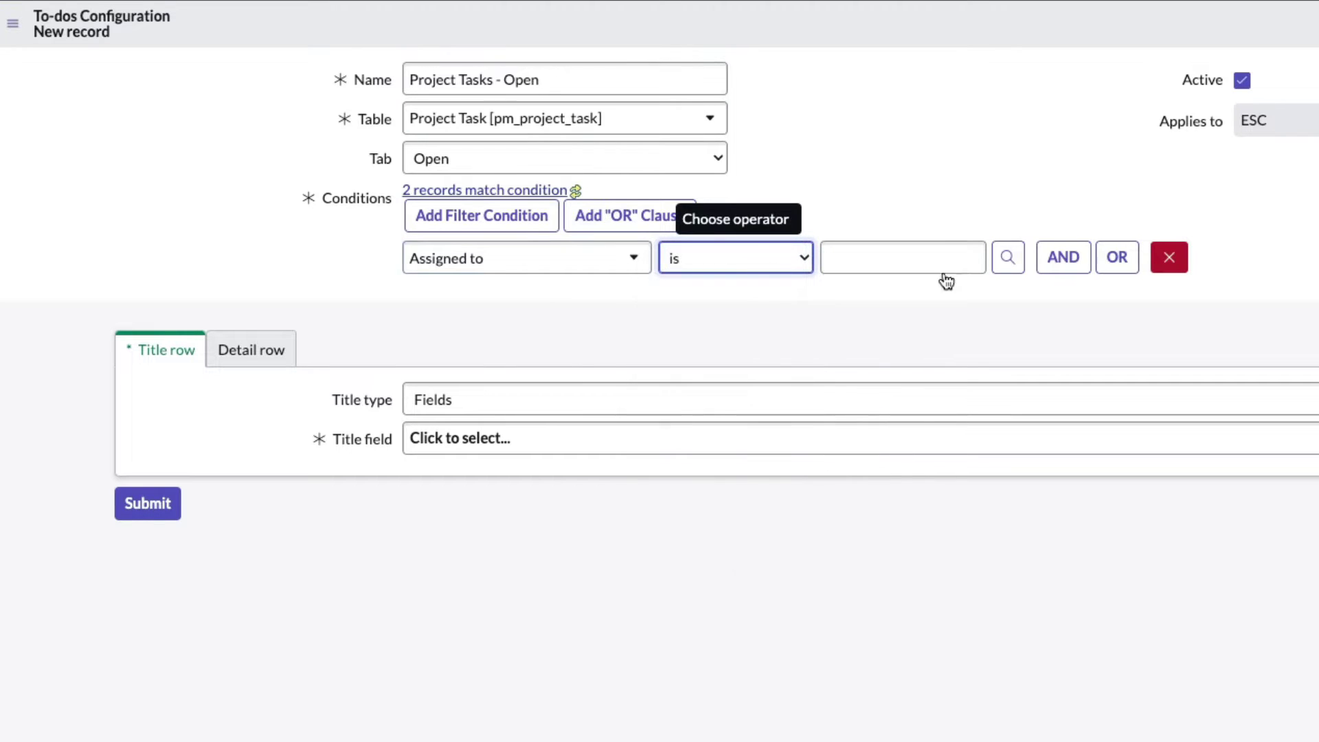
click(936, 259)
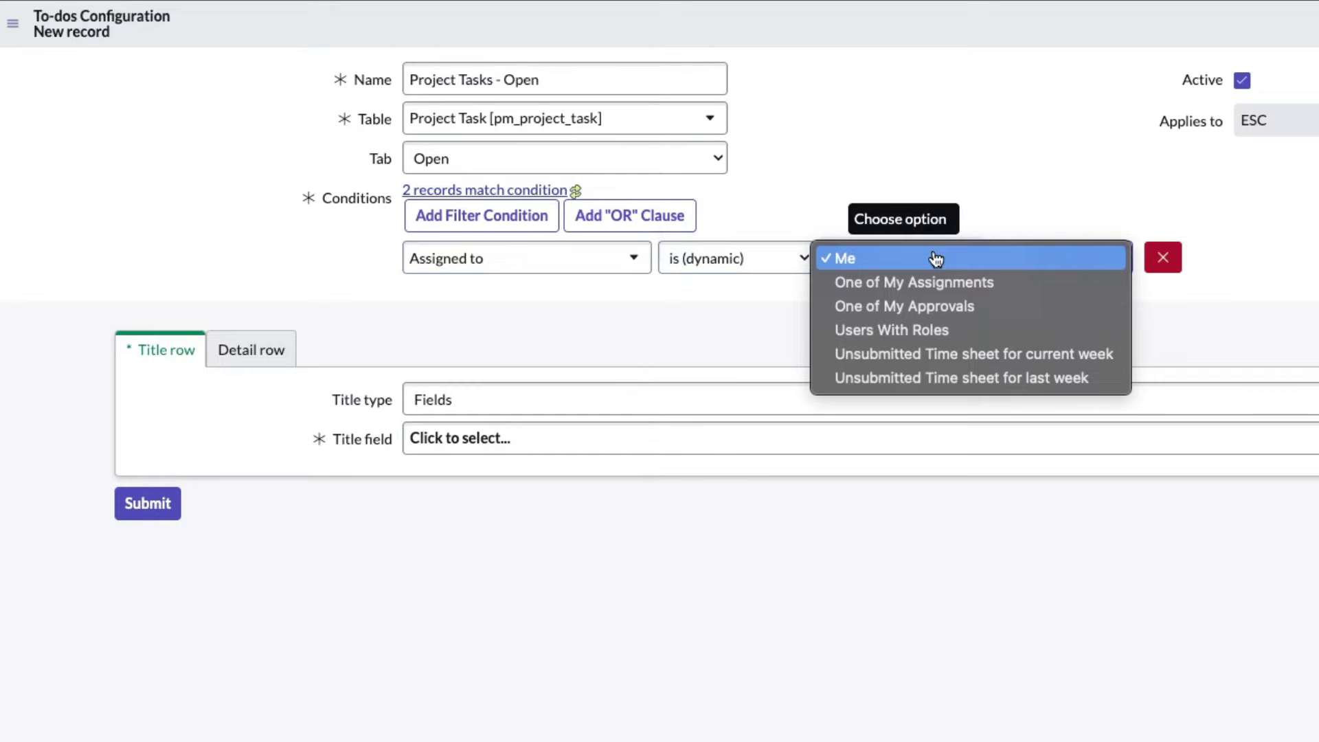
click(869, 265)
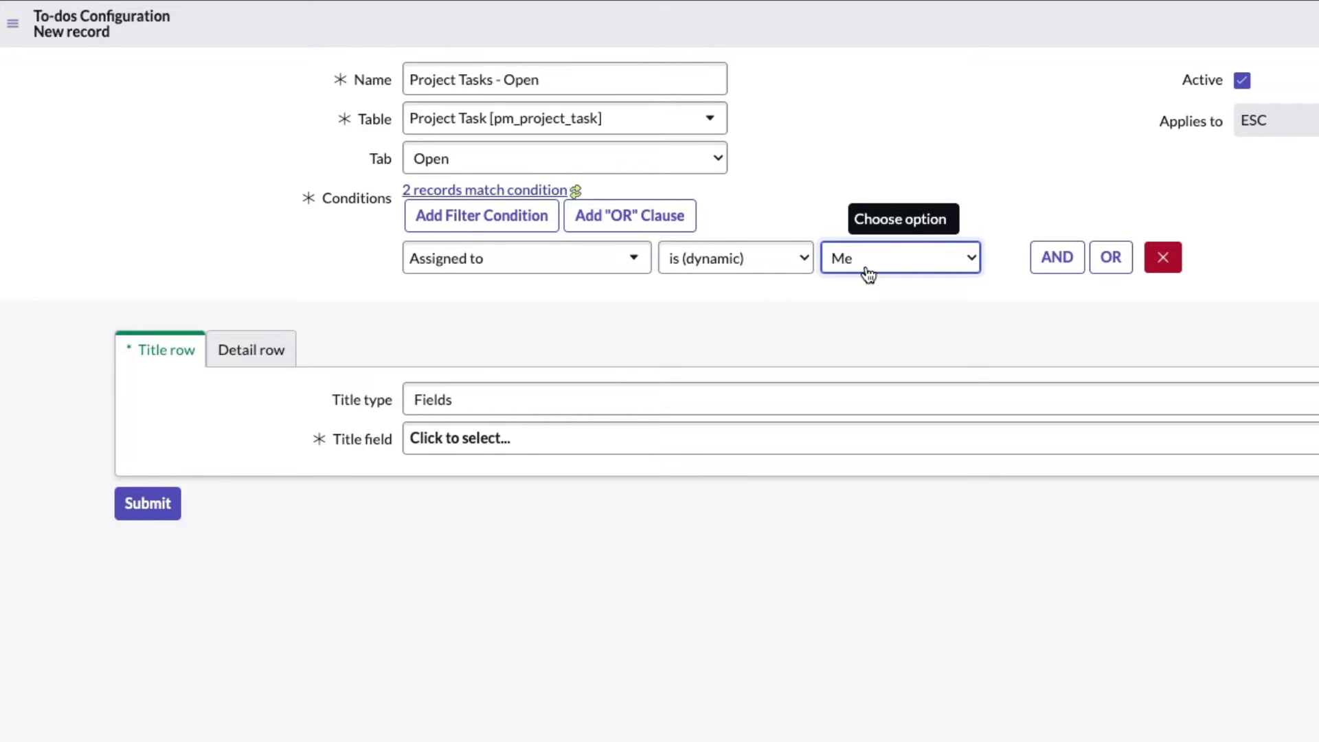
Add an AND condition: State is one of Pending, Open, Work in Progress
click(1079, 259)
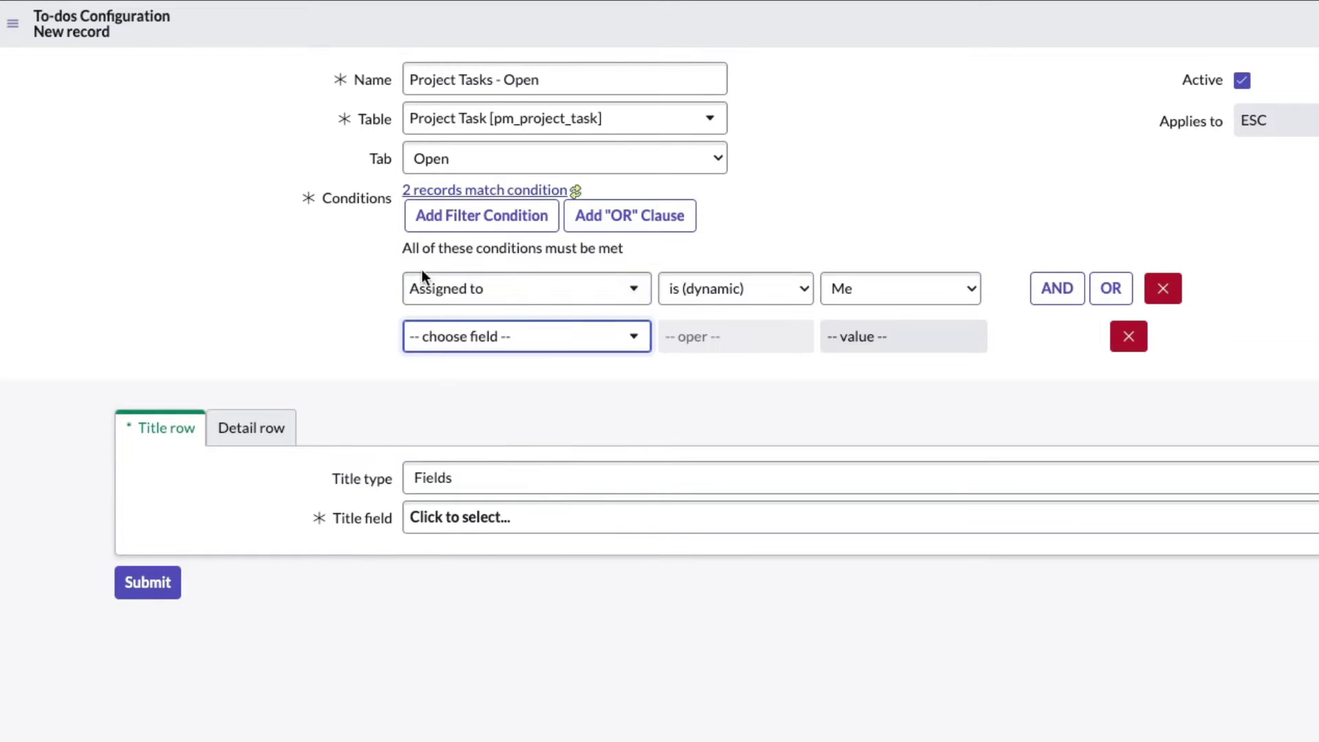
click(446, 338)
text(state)
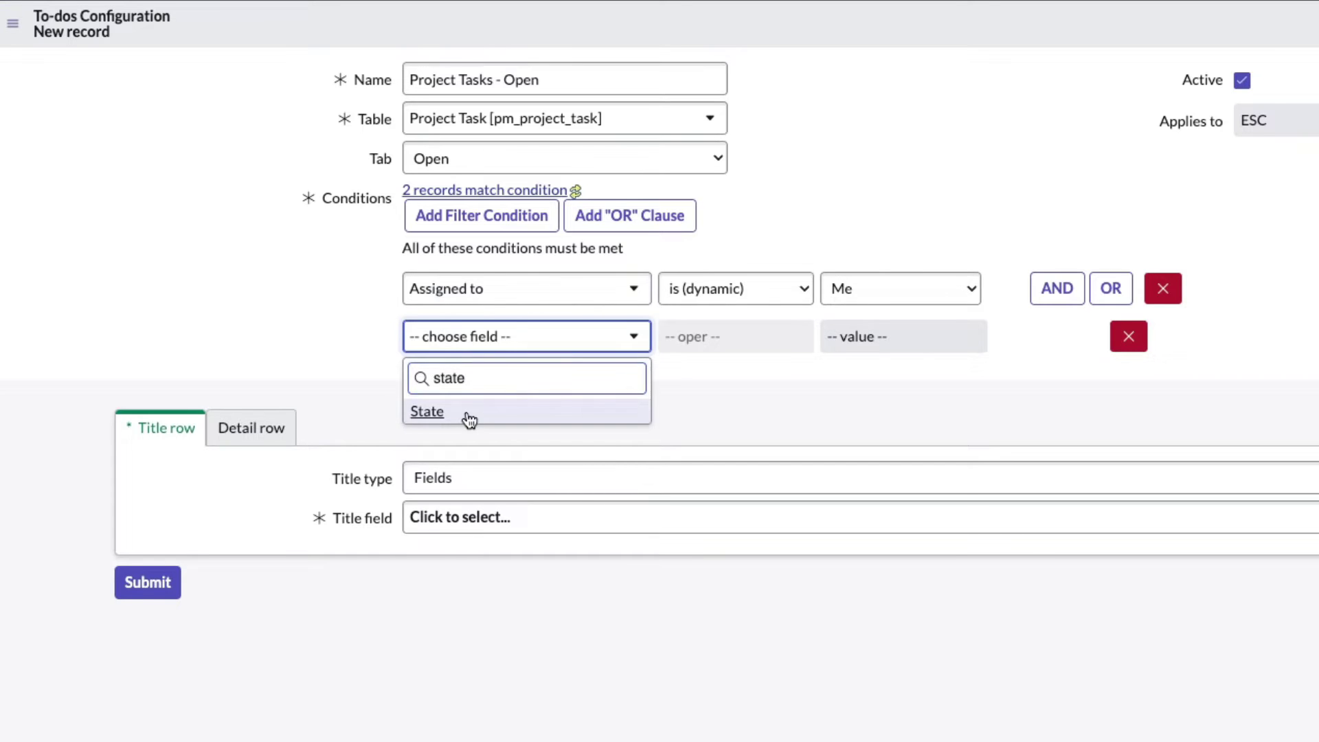
click(465, 415)
click(745, 338)
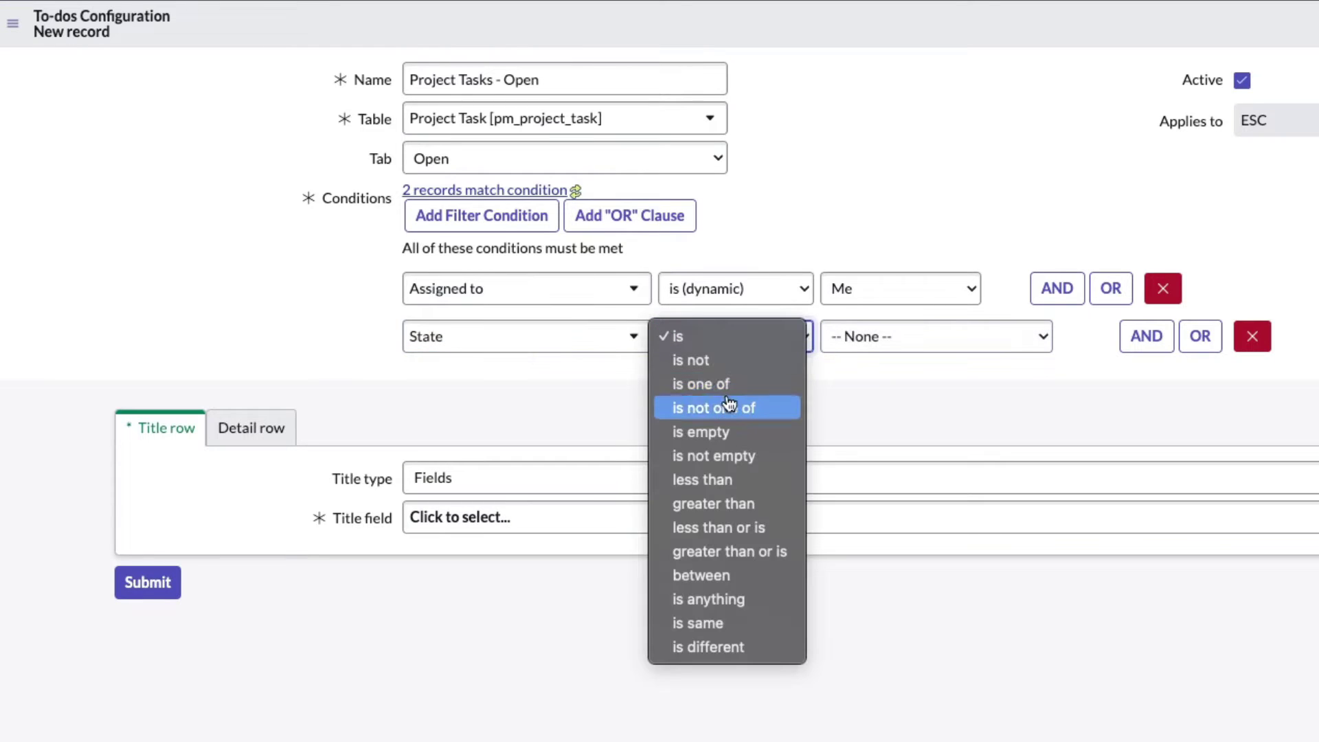
click(708, 380)
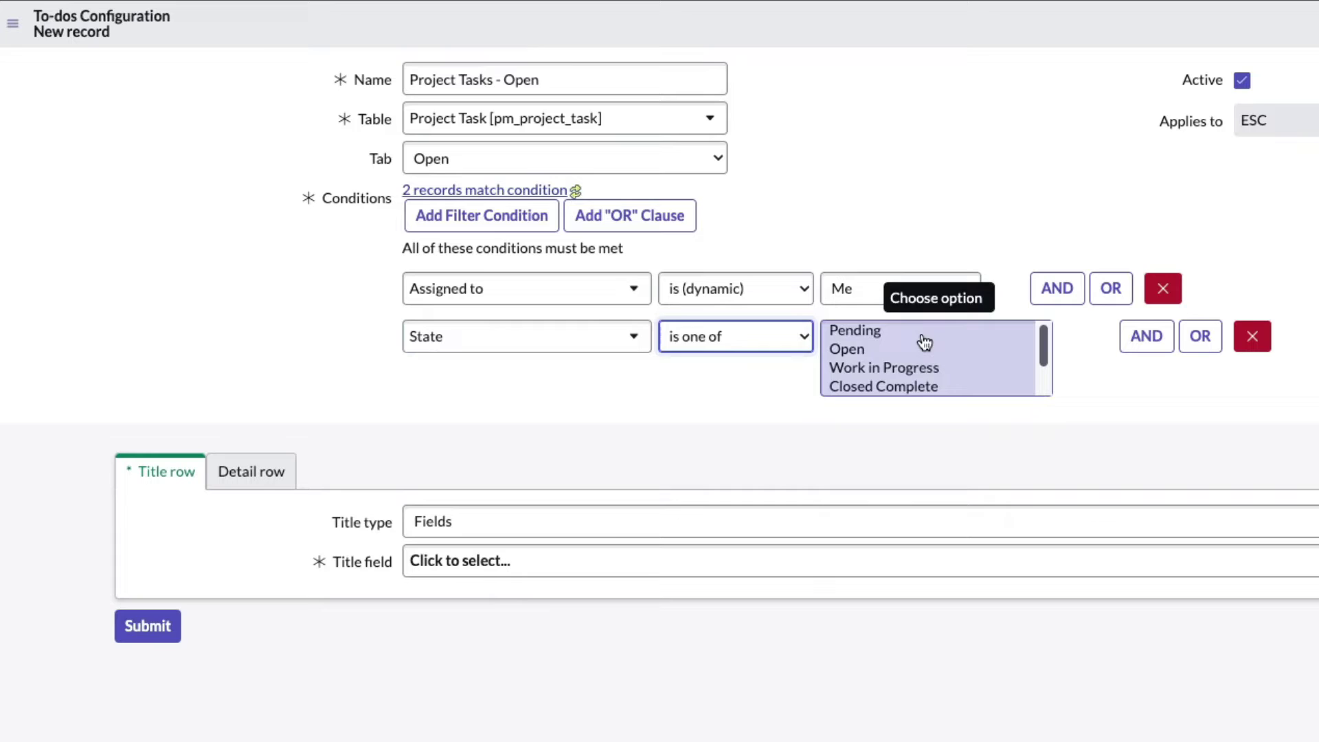
click(923, 336)
ctrl+click(875, 352)
ctrl+click(880, 370)
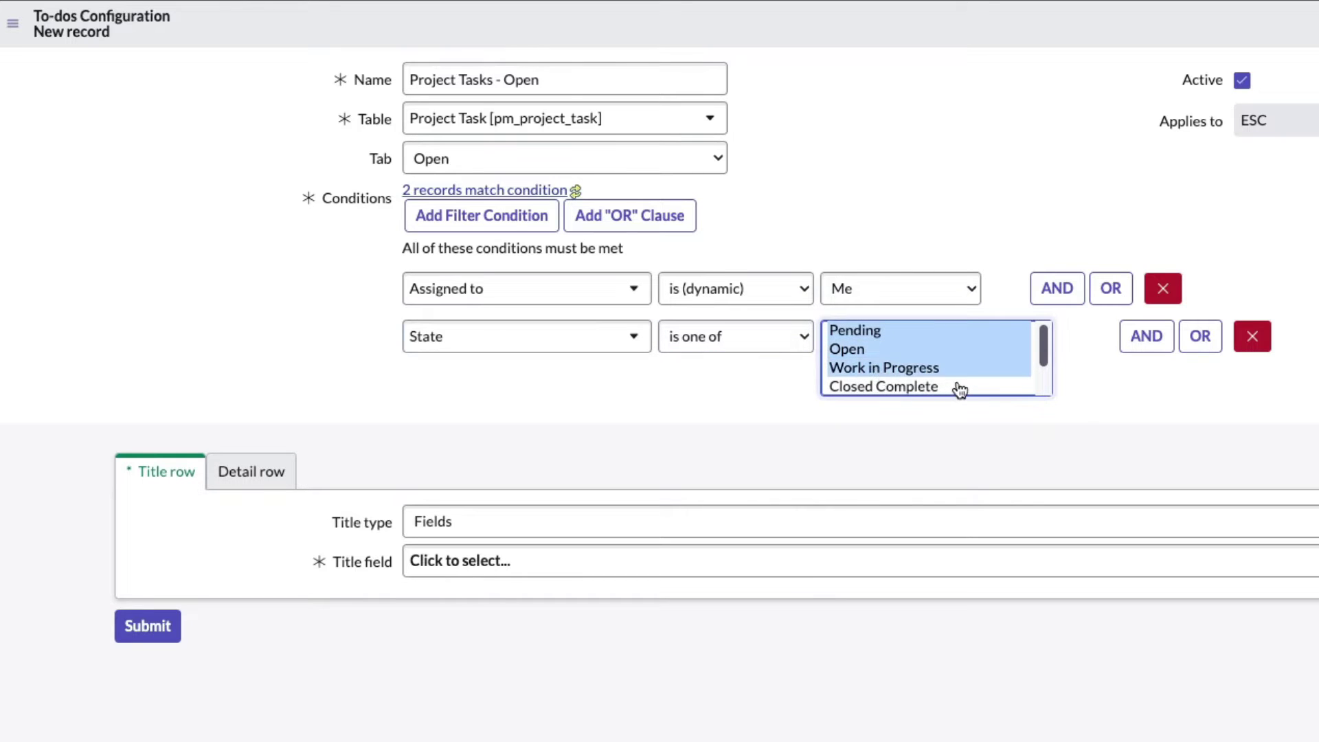
scroll(960, 390, down, 1)
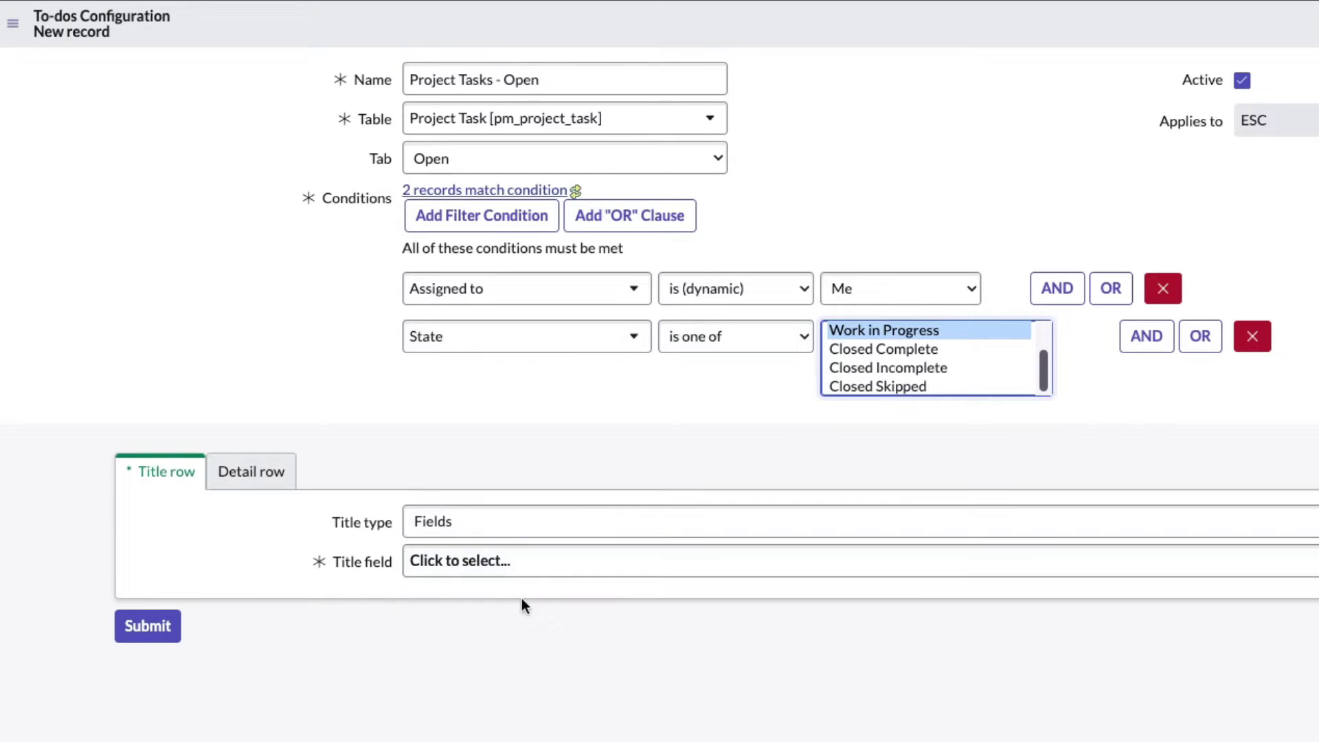
Set the to-do's Title field to Short description
click(496, 560)
scroll(838, 295, down, 10)
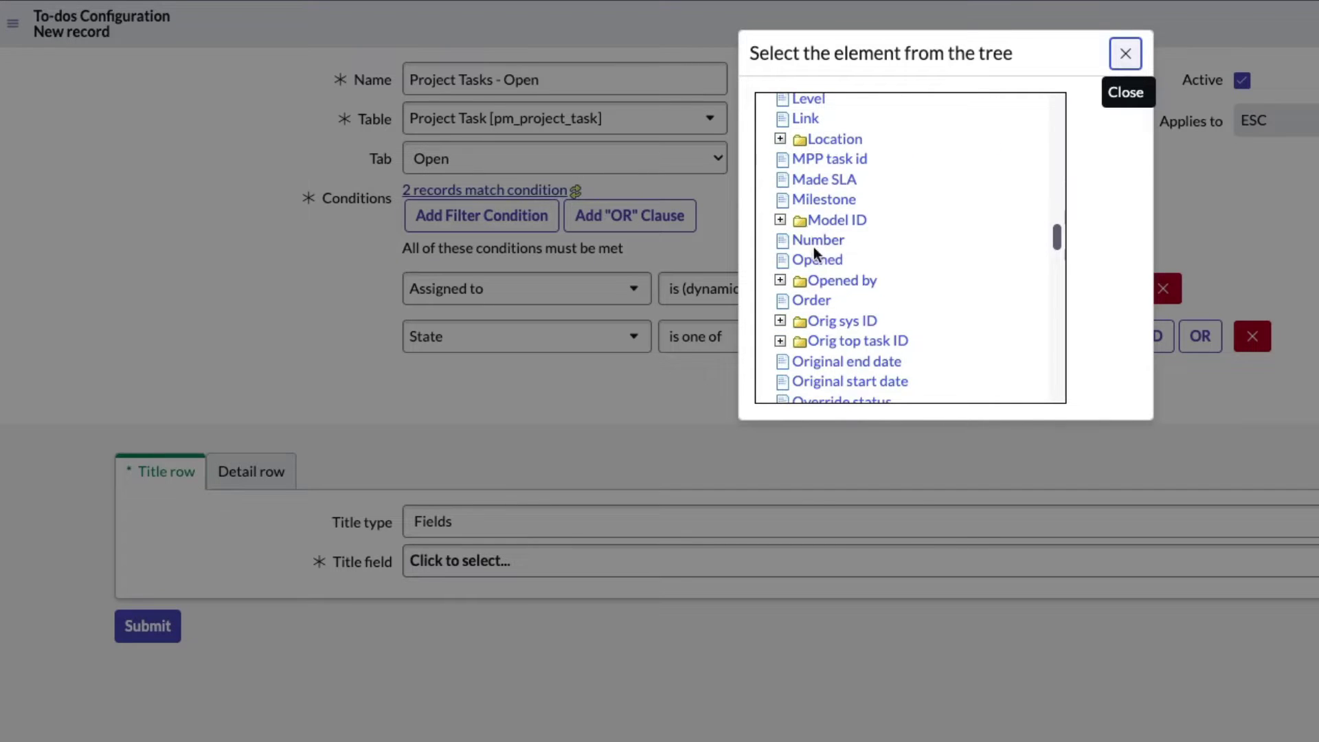
scroll(834, 282, down, 8)
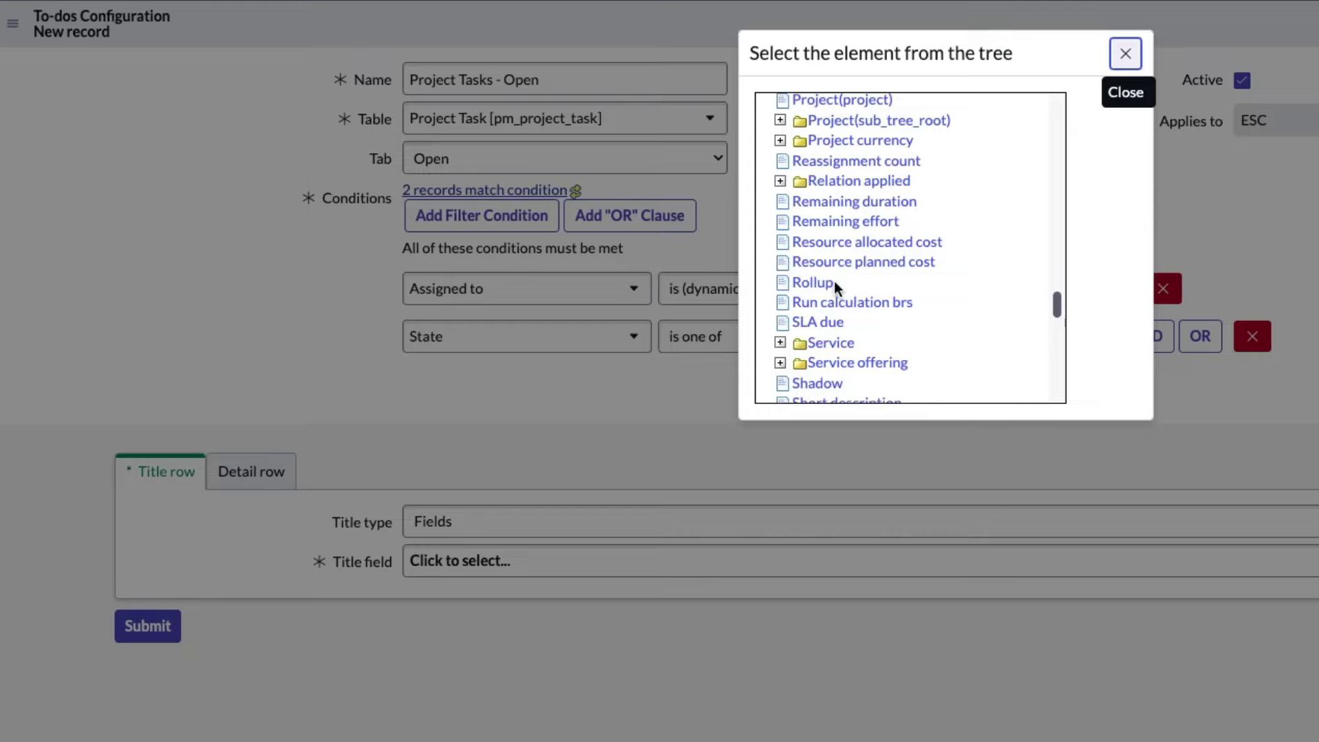
click(854, 286)
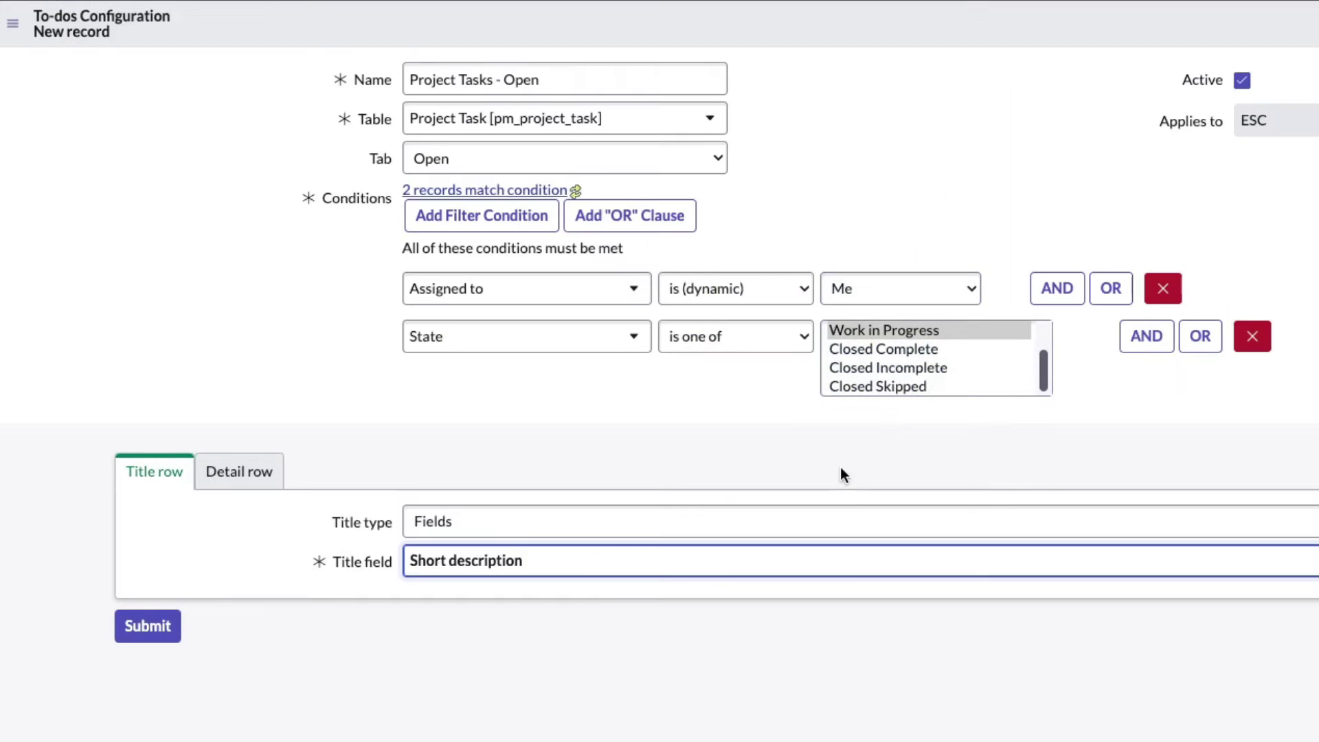
Go to the Detail row settings and unlock the detail fields list
click(258, 476)
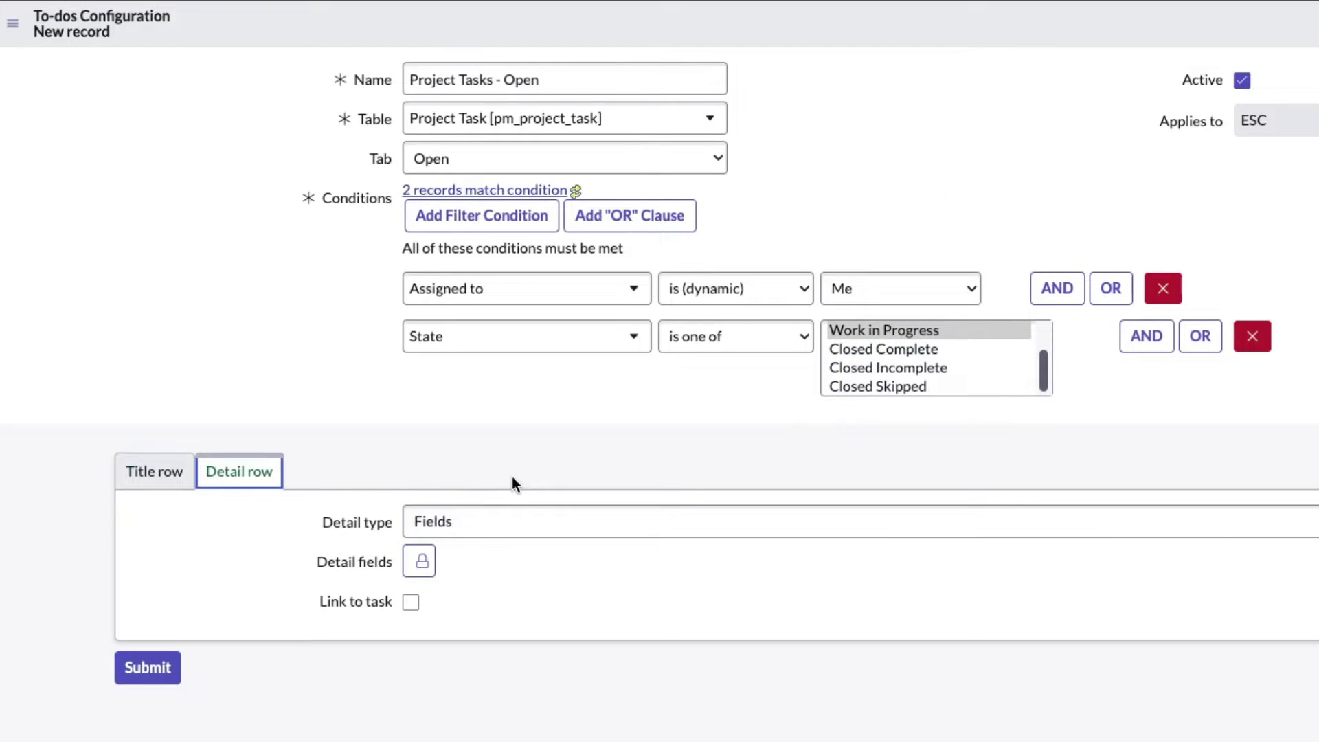
click(418, 560)
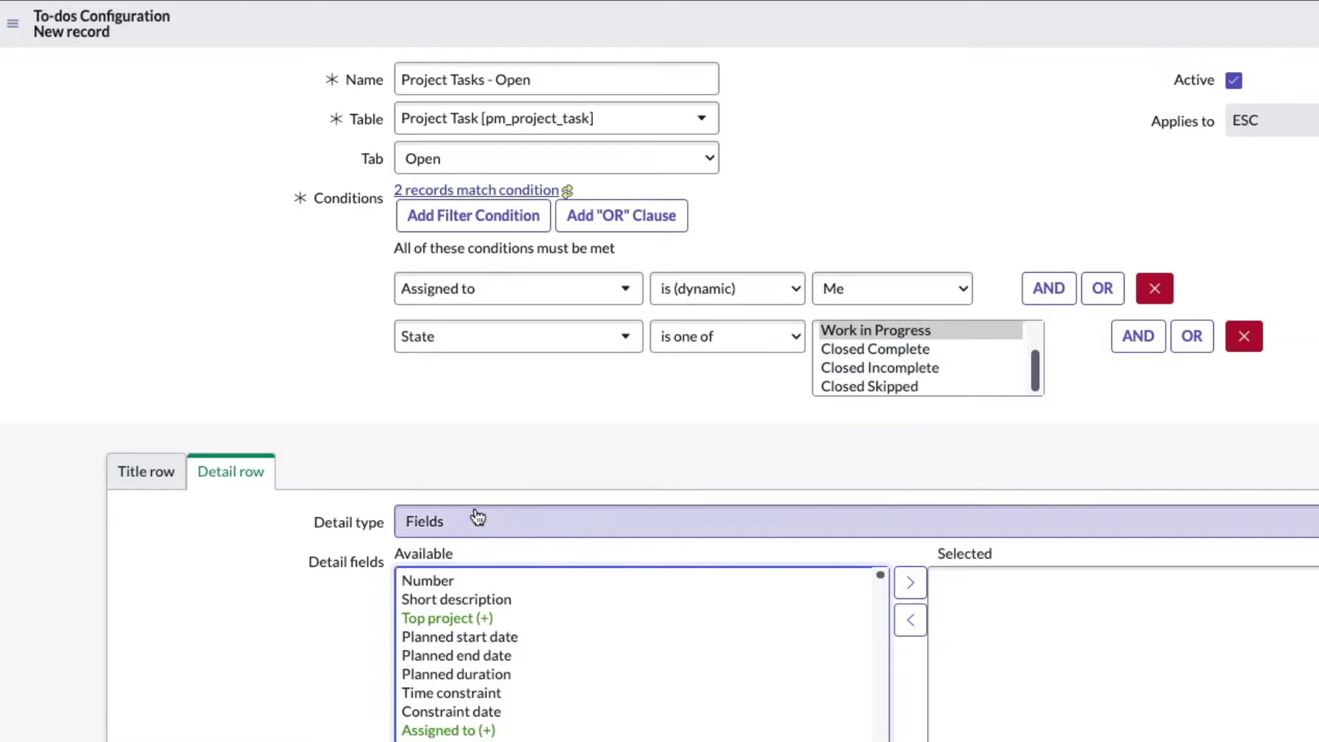
scroll(341, 423, down, 3)
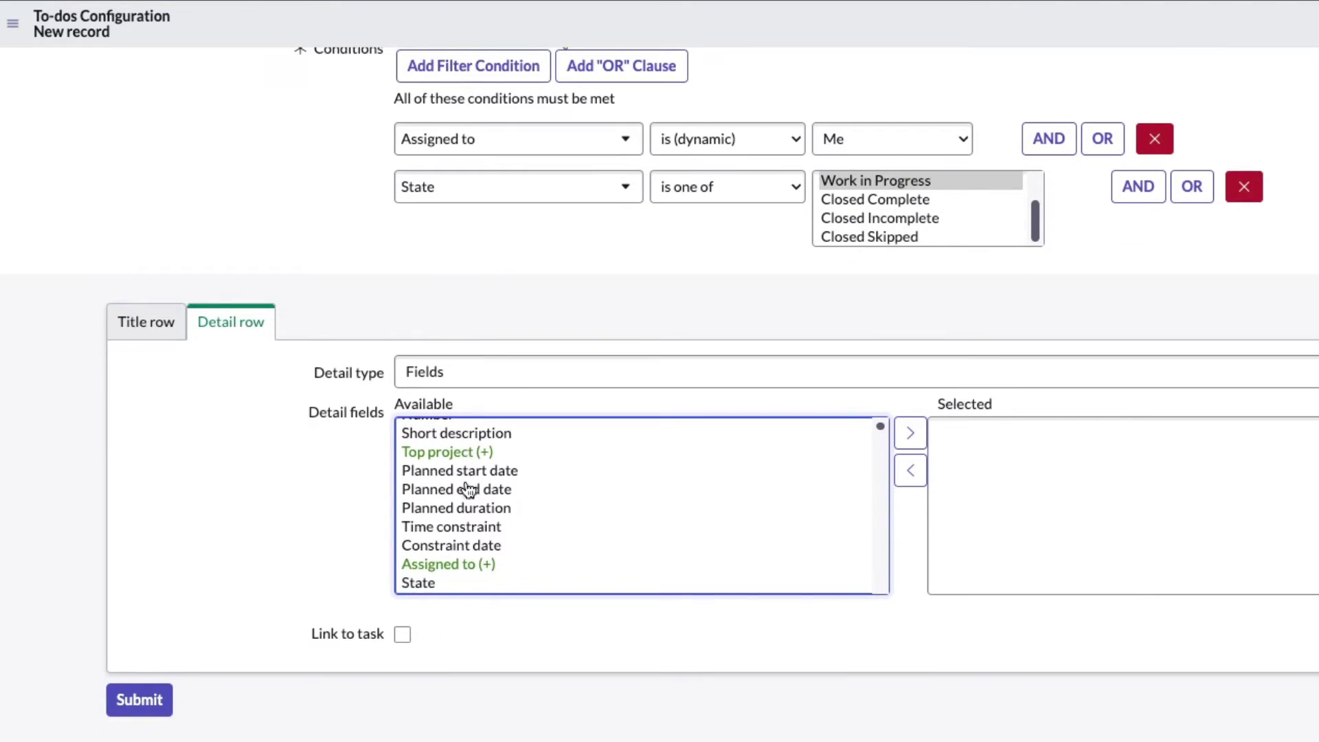
scroll(468, 490, down, 3)
scroll(468, 494, up, 1)
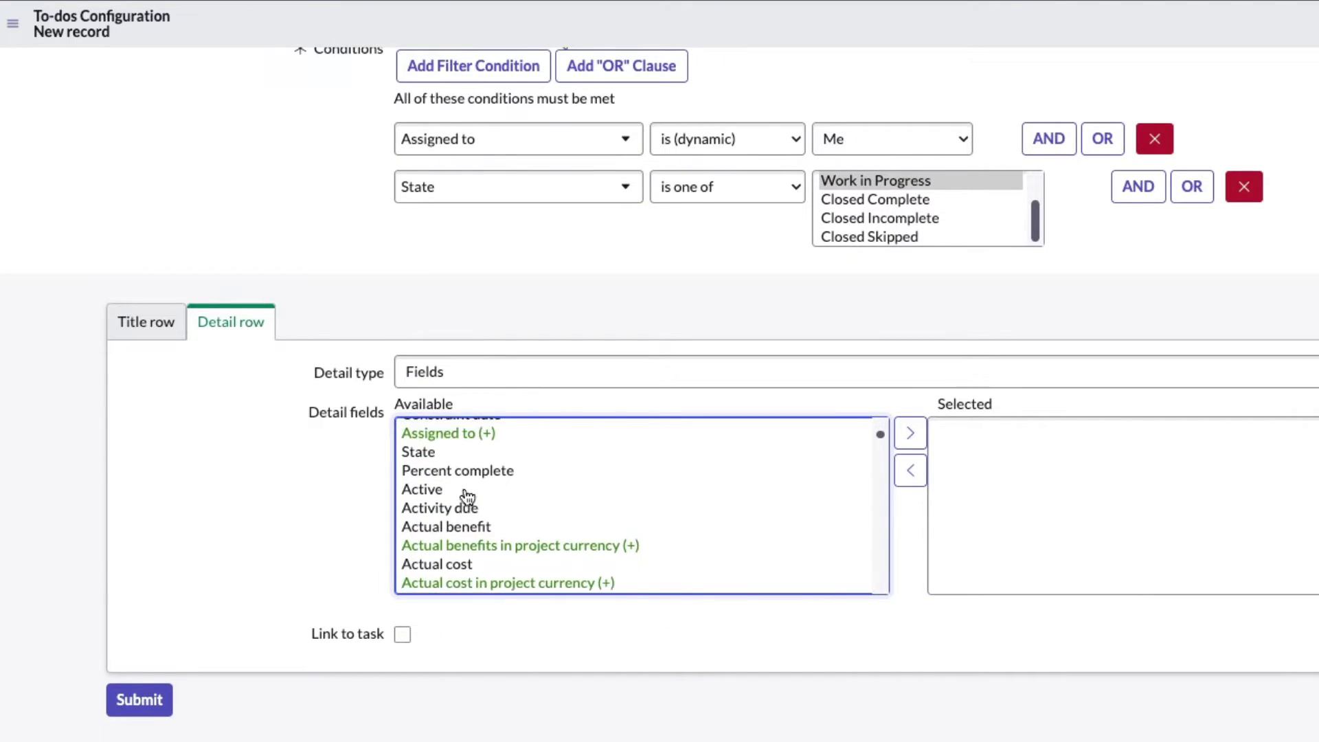
scroll(468, 494, down, 5)
scroll(468, 494, down, 2)
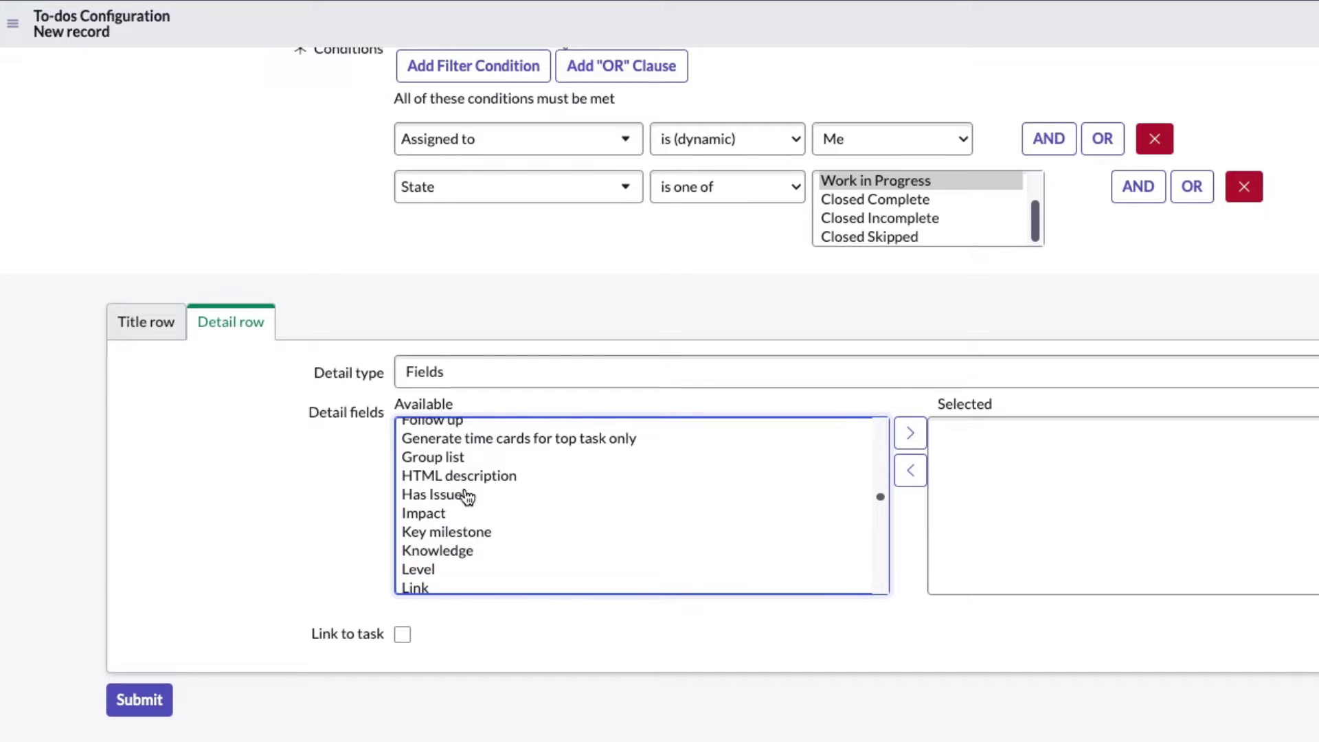
scroll(509, 495, up, 3)
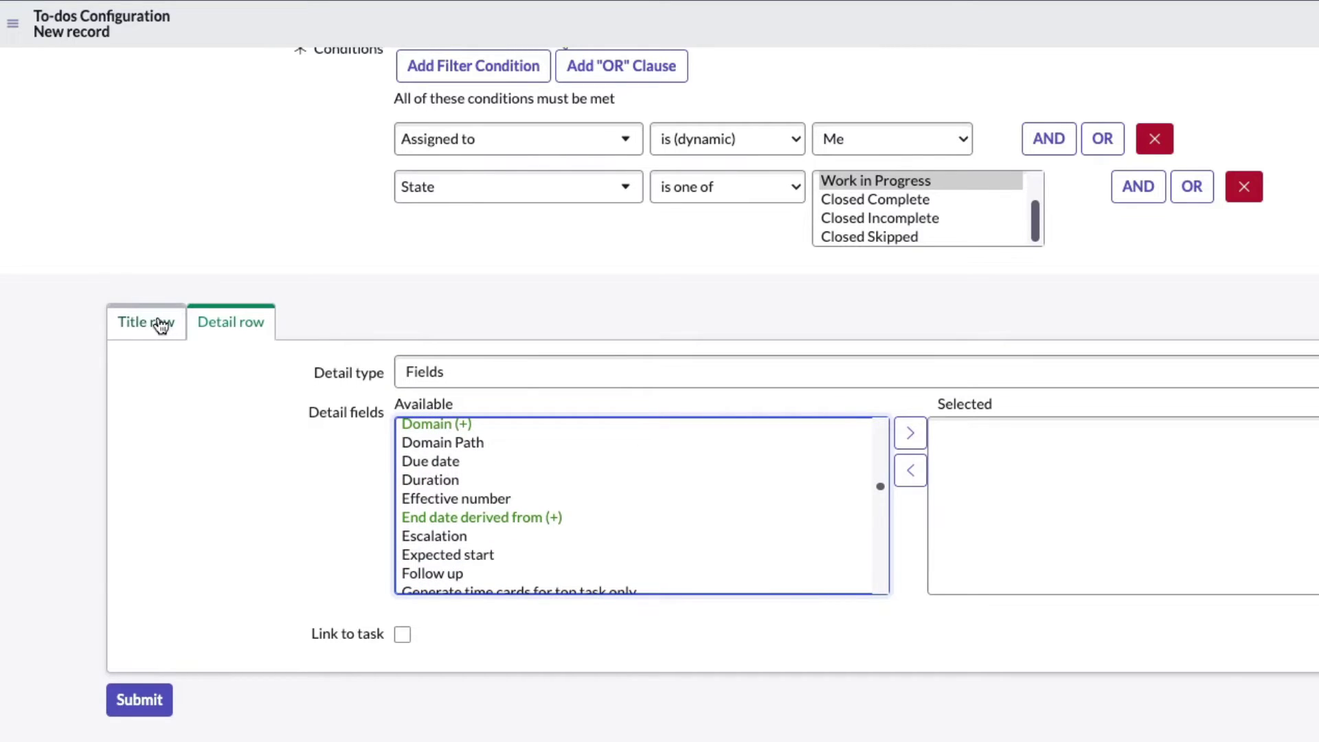
scroll(485, 513, down, 5)
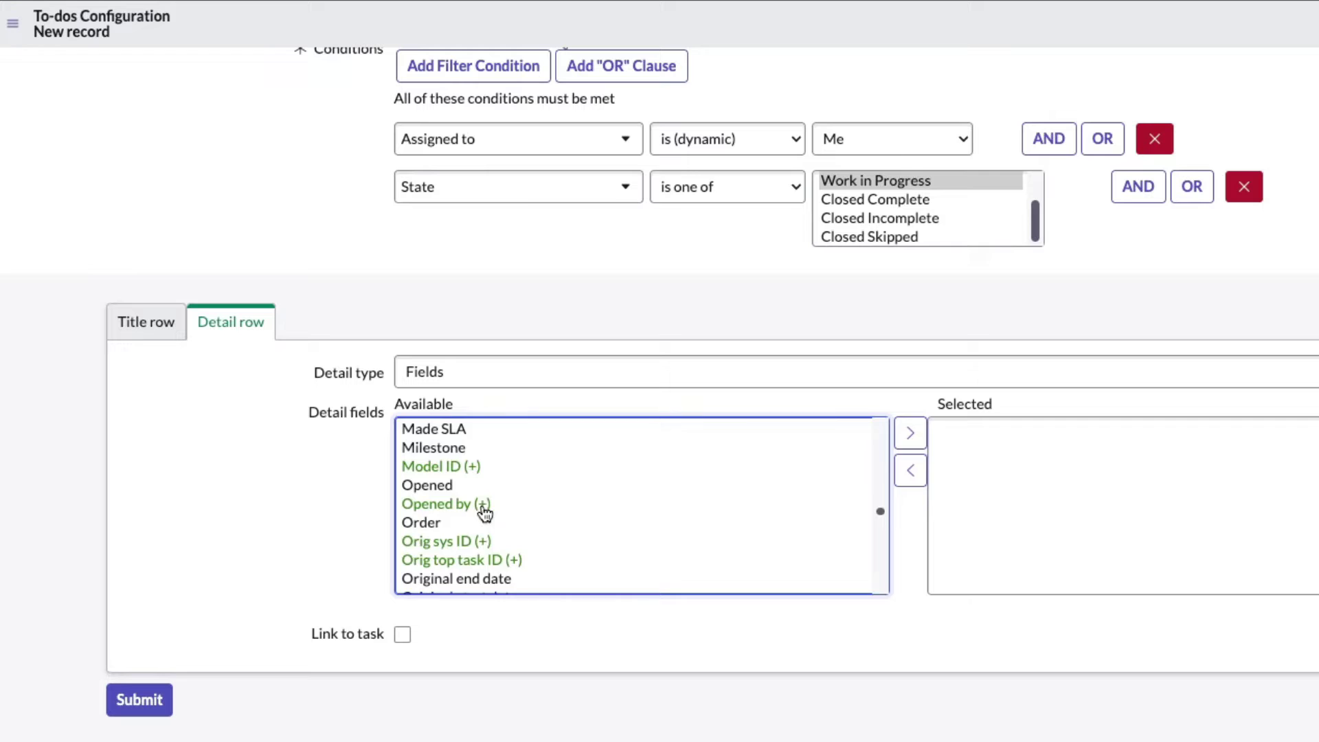
scroll(486, 513, down, 3)
scroll(485, 514, down, 2)
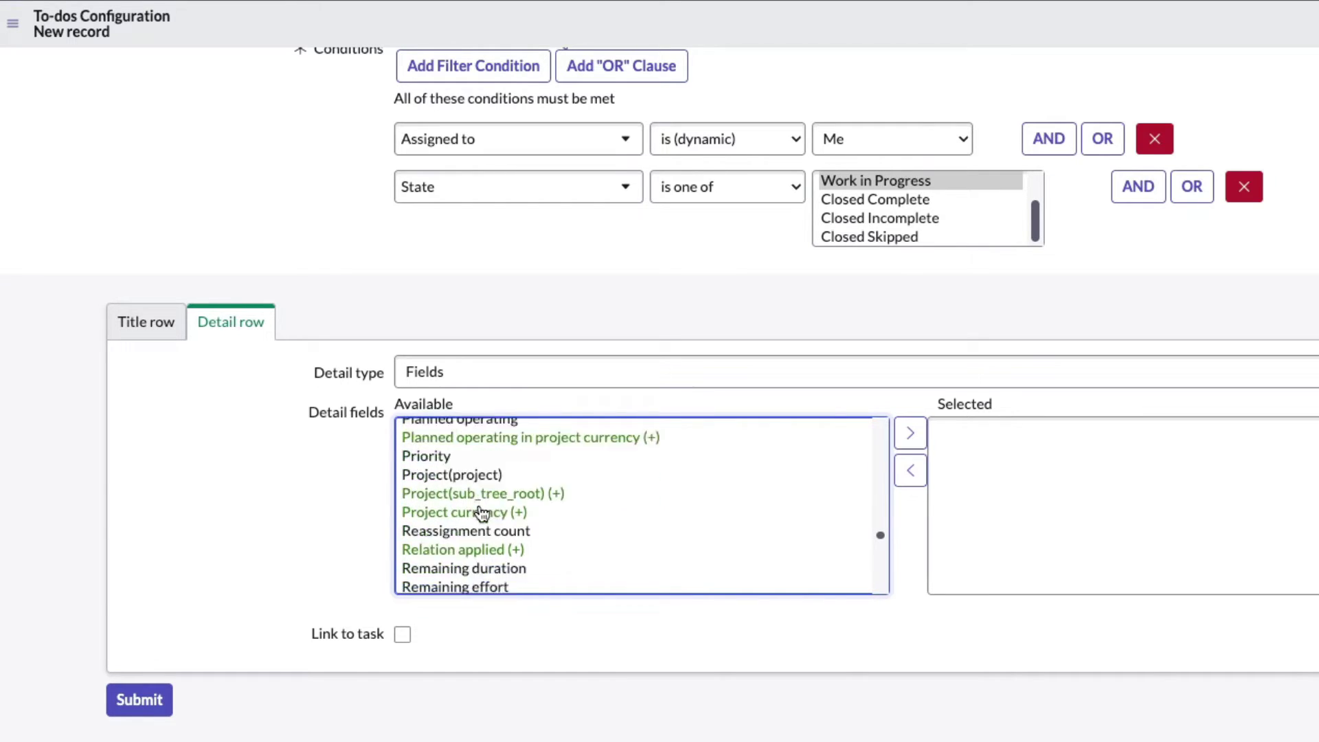
scroll(483, 513, down, 10)
scroll(484, 513, up, 6)
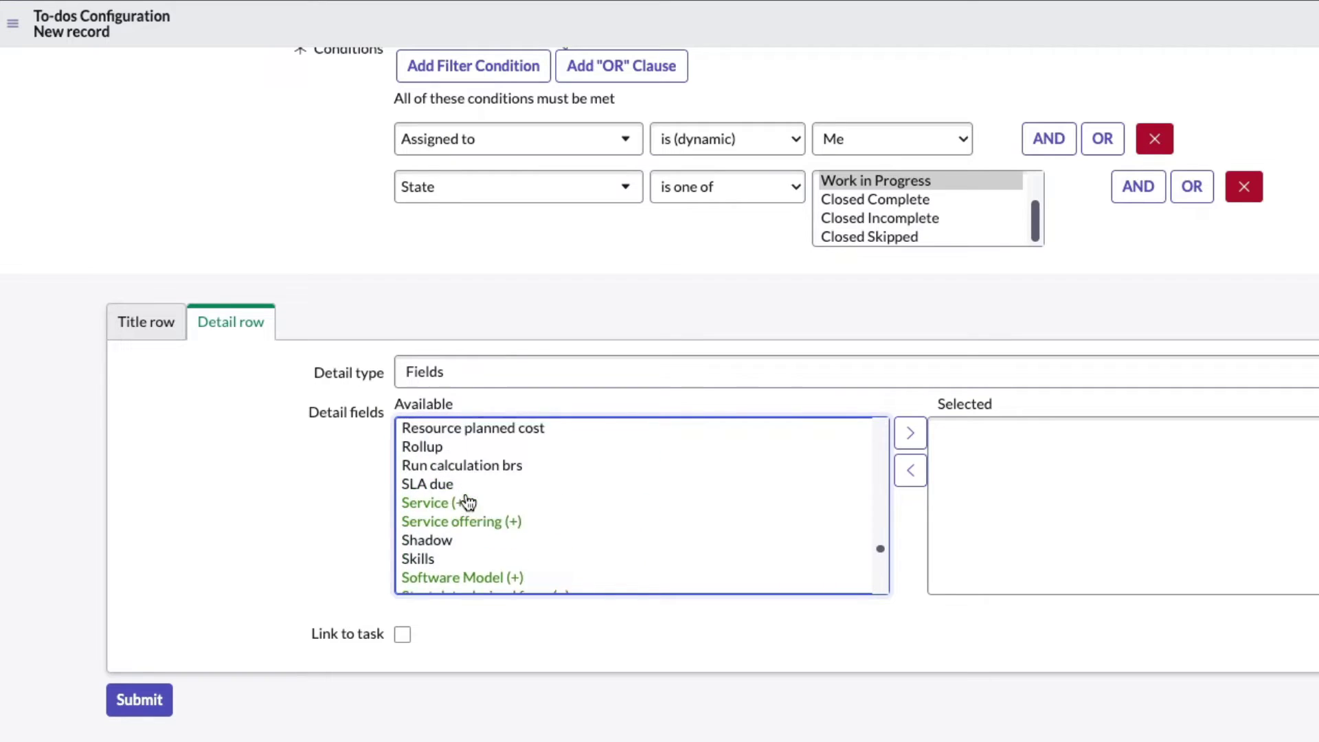
scroll(468, 500, up, 8)
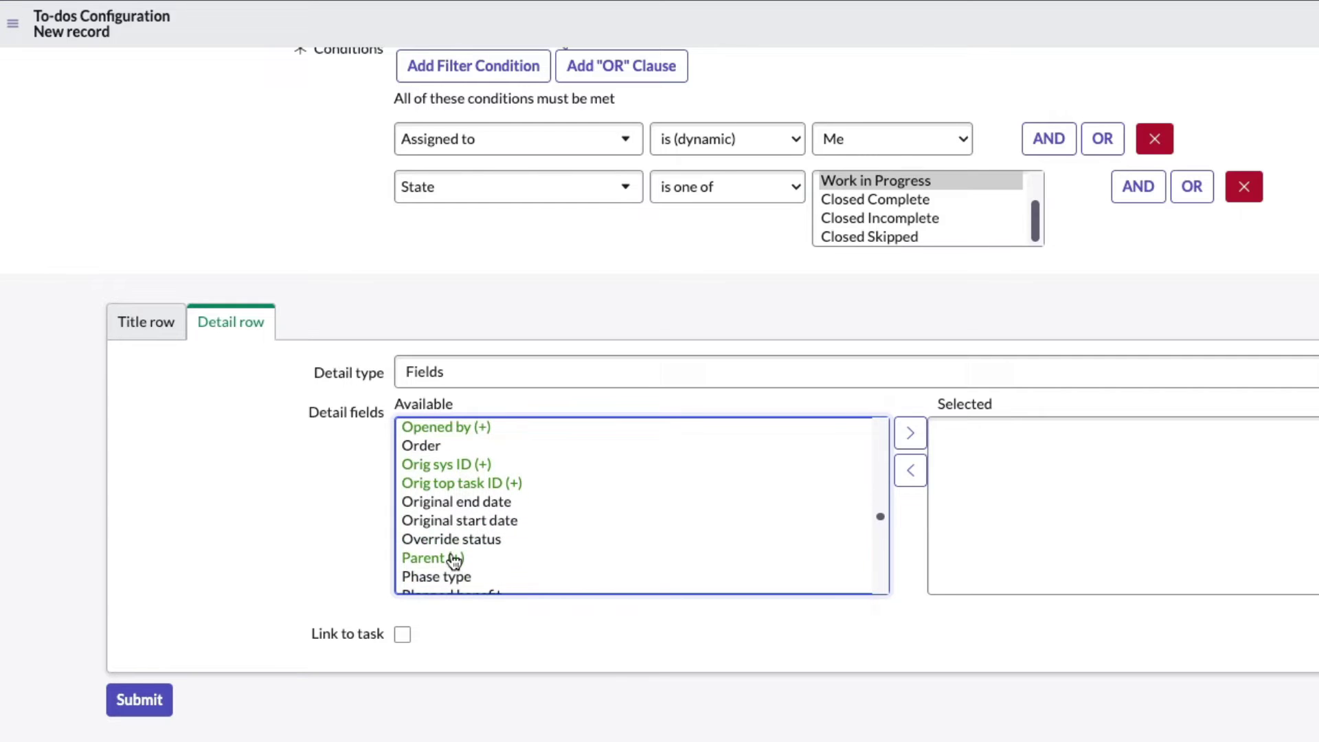
Expand the Parent field in Available fields and browse its related fields
click(453, 560)
click(910, 433)
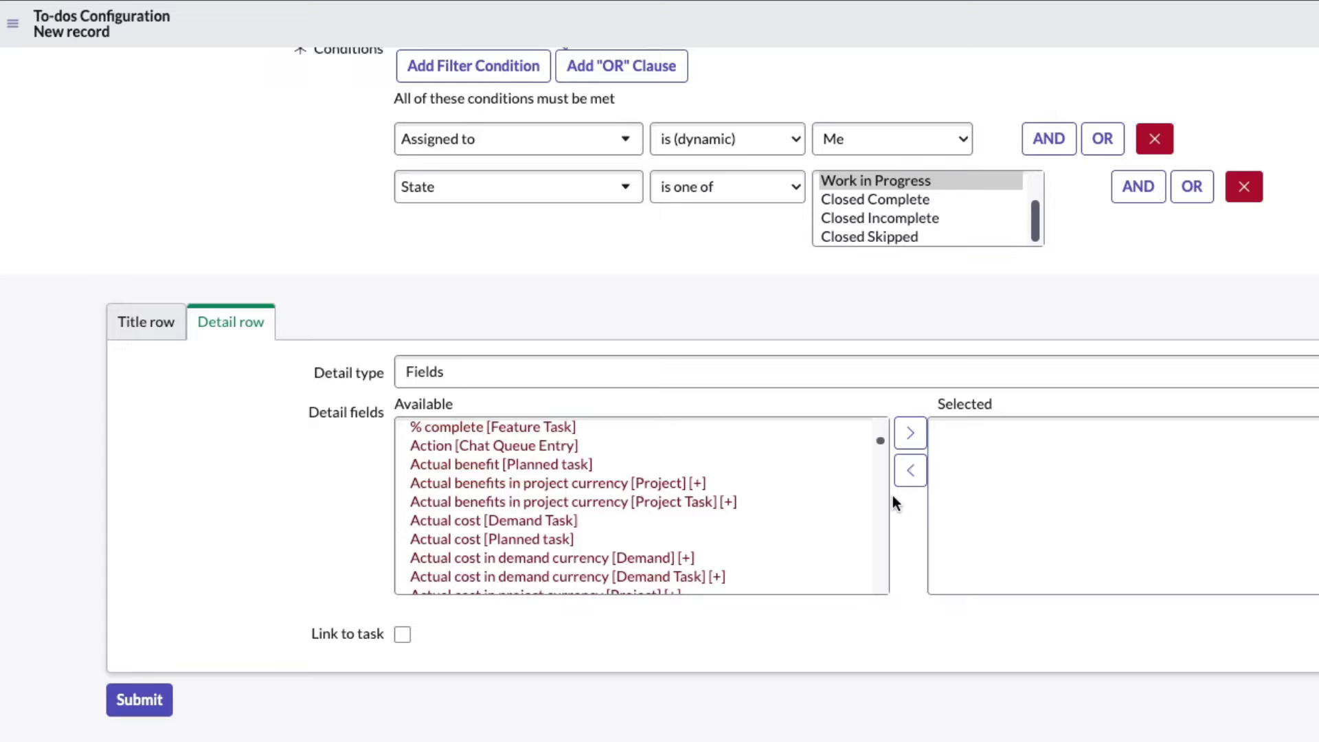
key(ctrl+a)
scroll(670, 506, down, 10)
scroll(670, 506, down, 20)
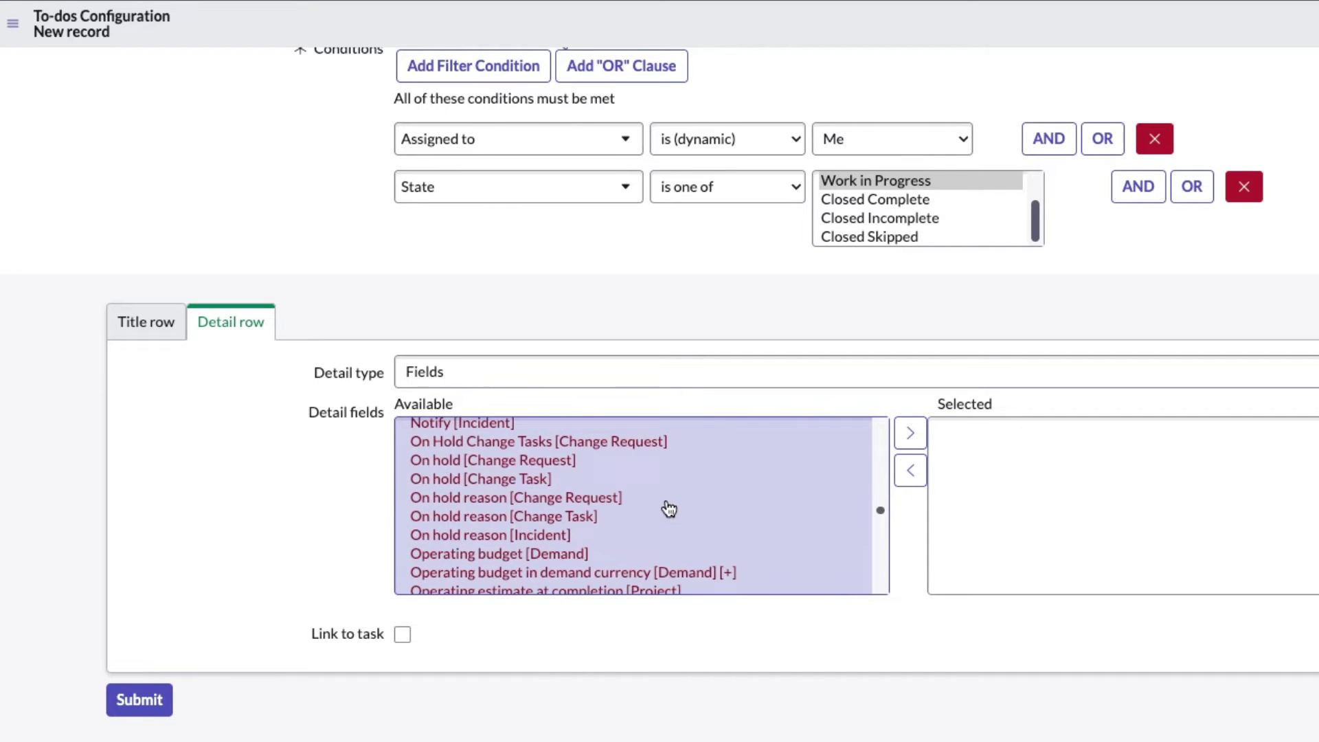
scroll(670, 509, up, 5)
scroll(481, 522, down, 1)
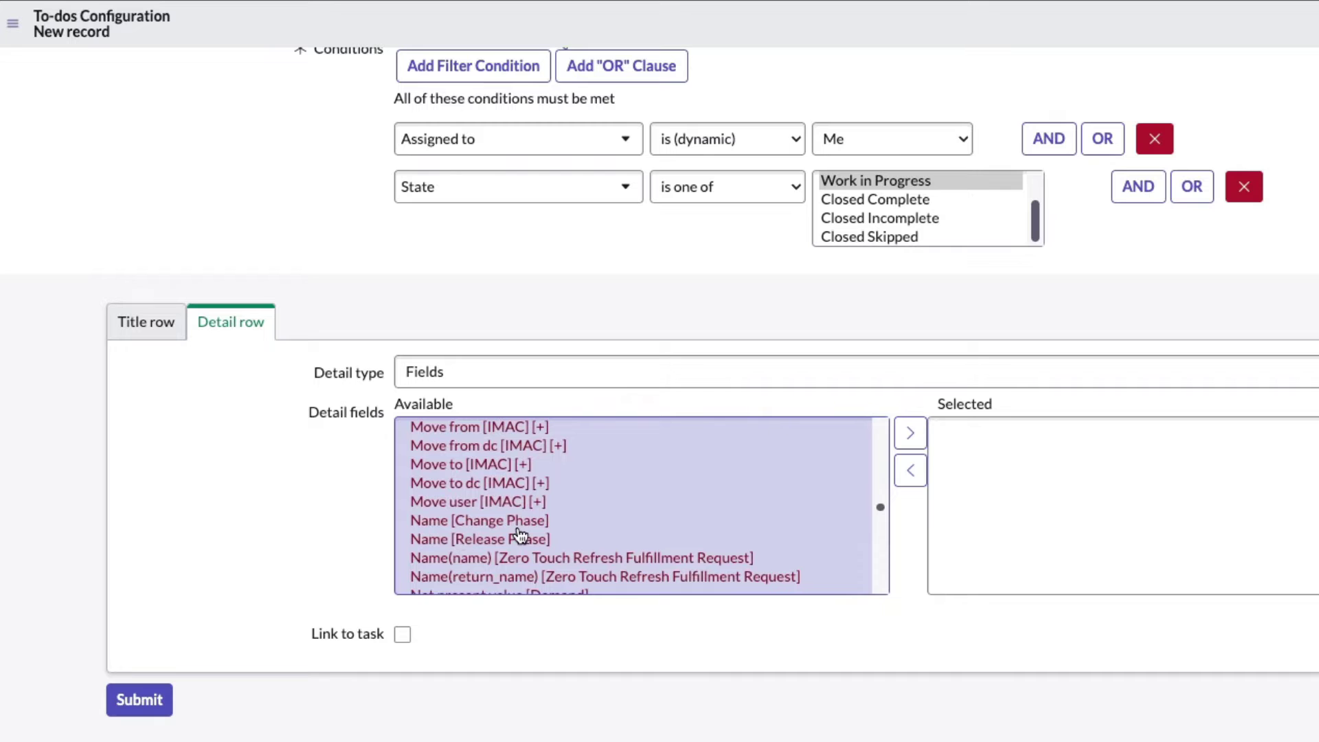
scroll(520, 536, down, 3)
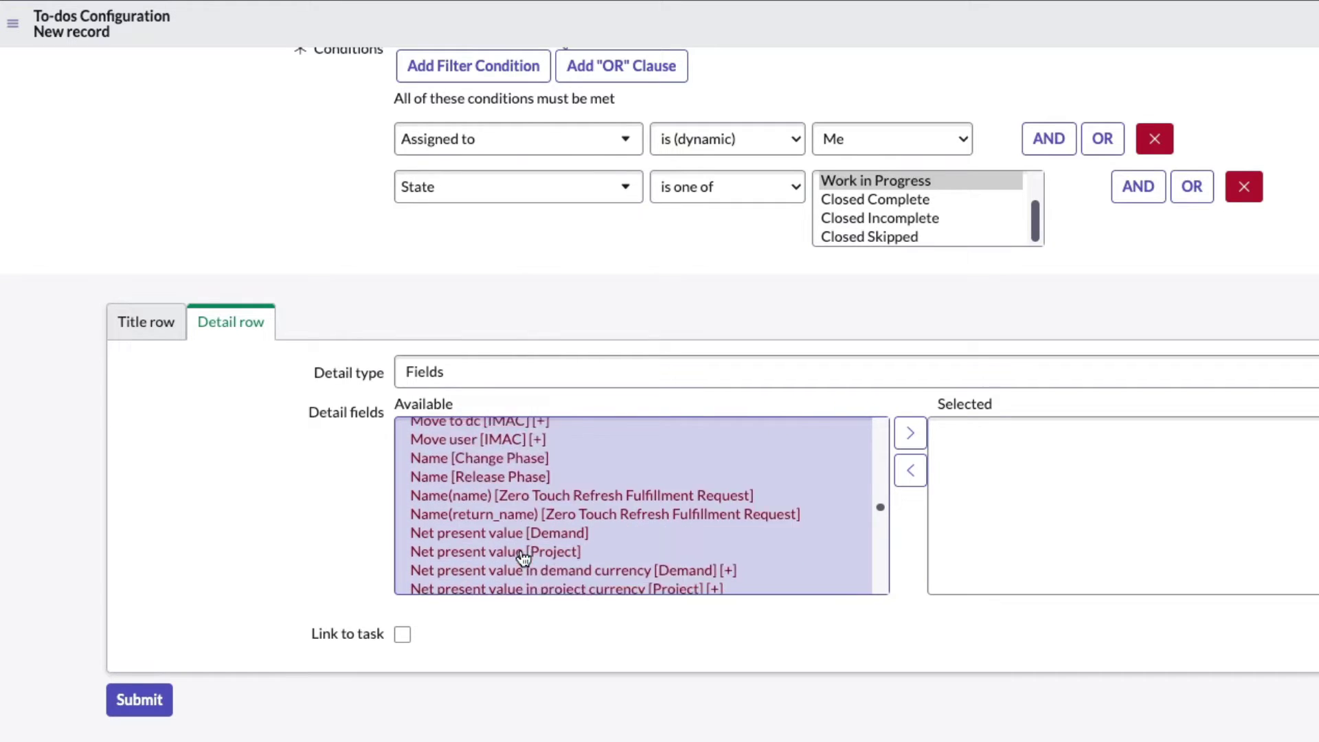
scroll(516, 536, down, 4)
scroll(510, 483, down, 8)
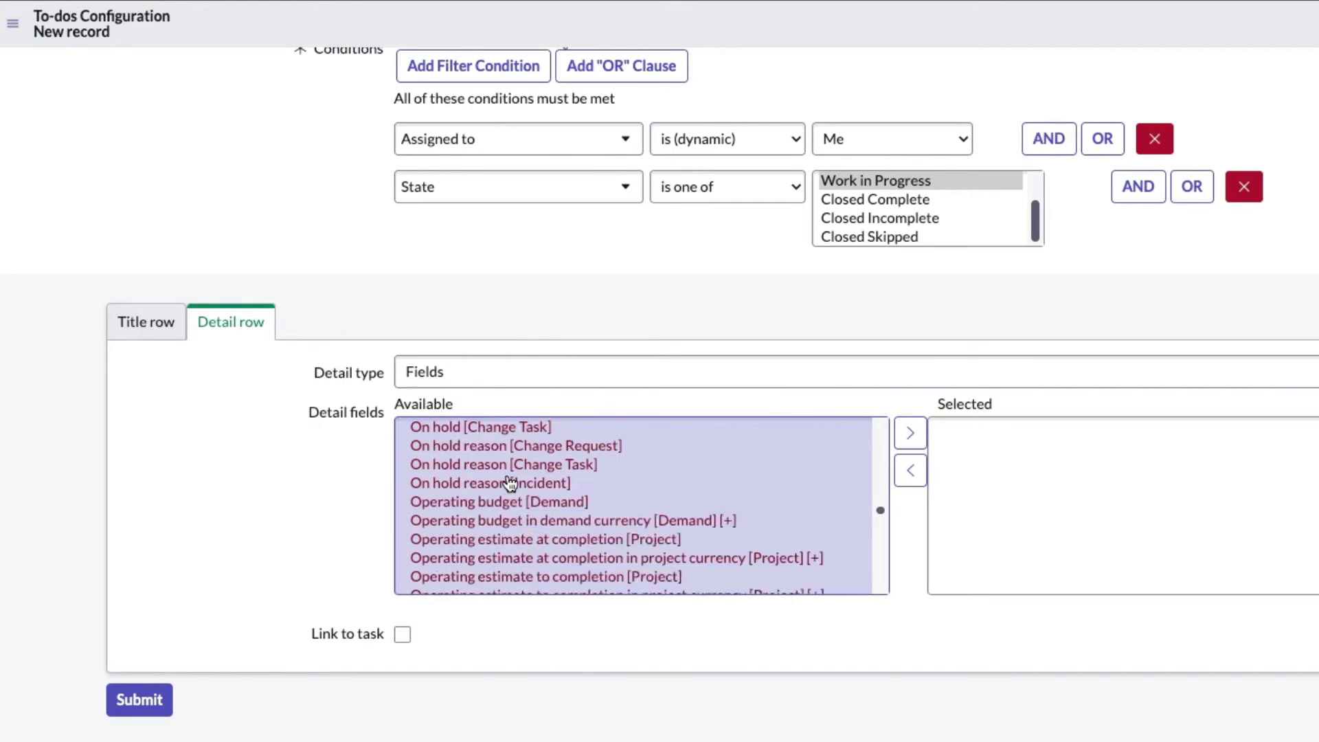
scroll(510, 483, down, 8)
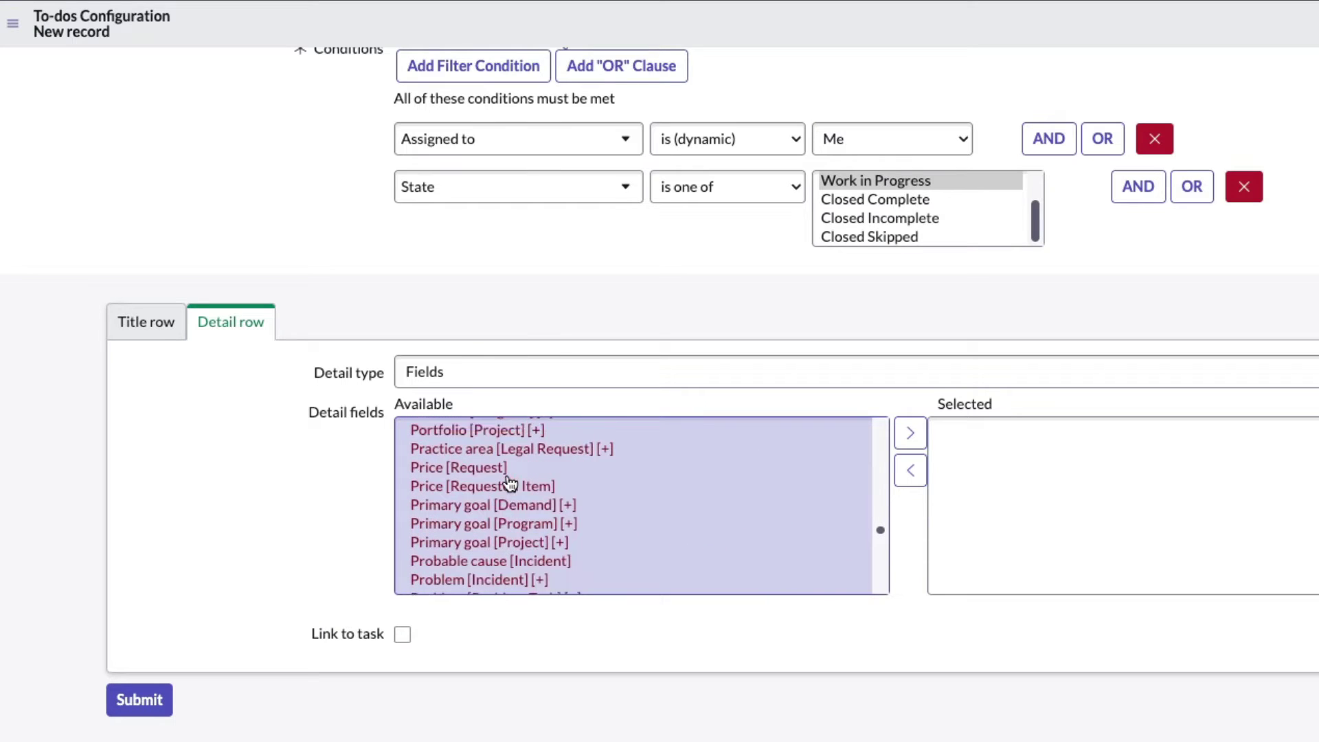
scroll(510, 483, up, 3)
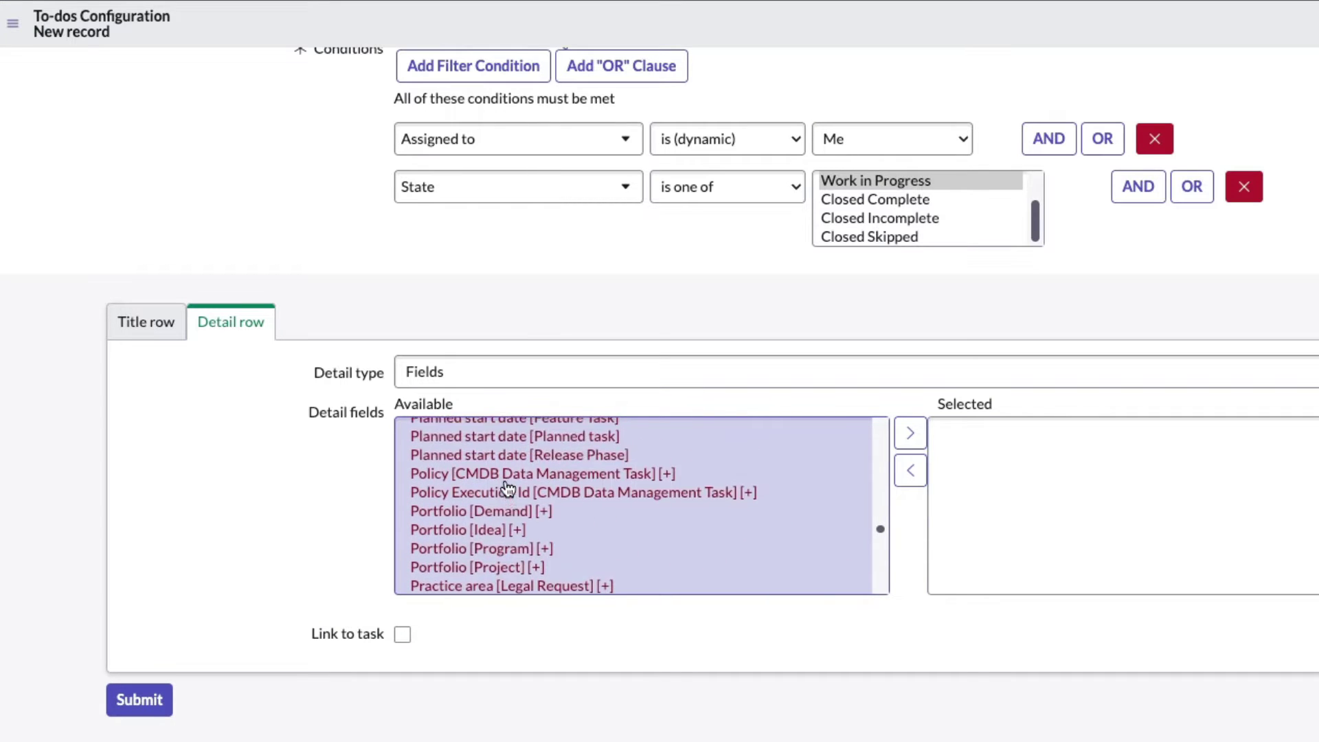
scroll(481, 509, down, 3)
scroll(473, 520, down, 2)
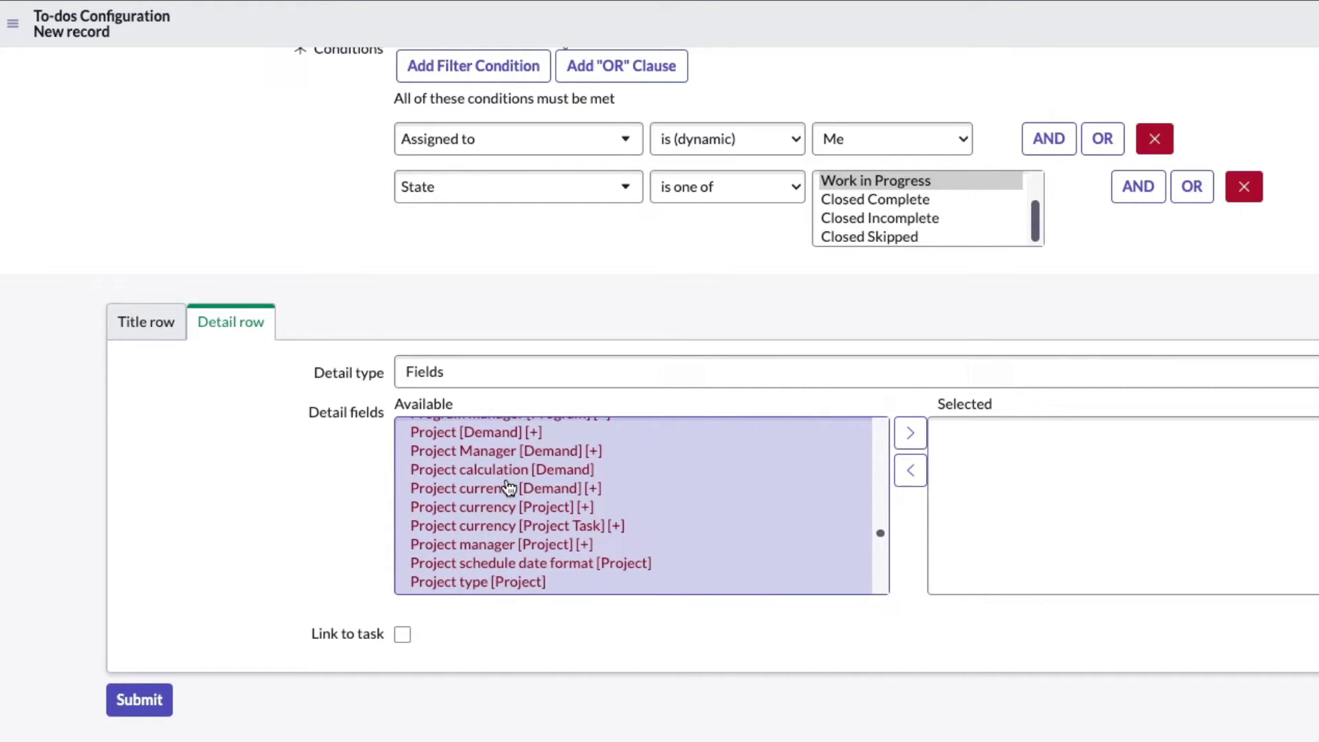
scroll(508, 488, down, 3)
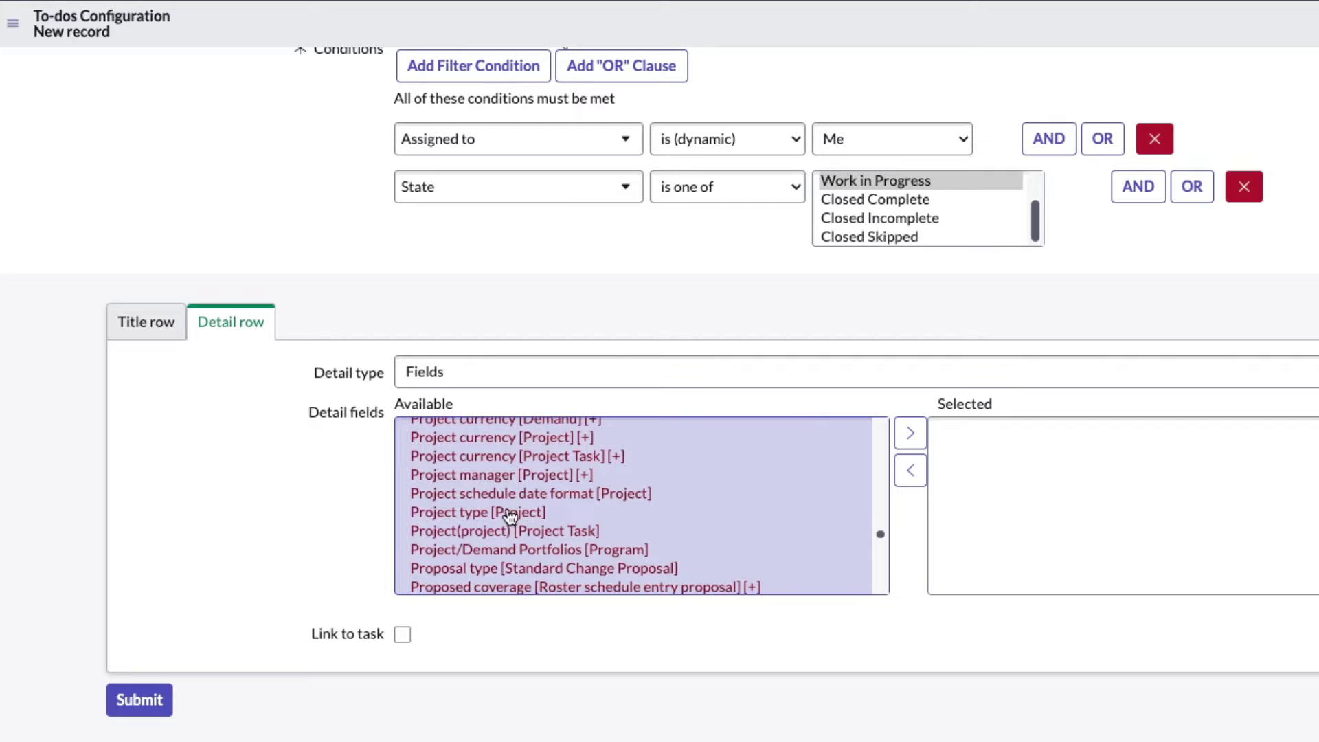
scroll(522, 522, down, 1)
scroll(536, 528, down, 10)
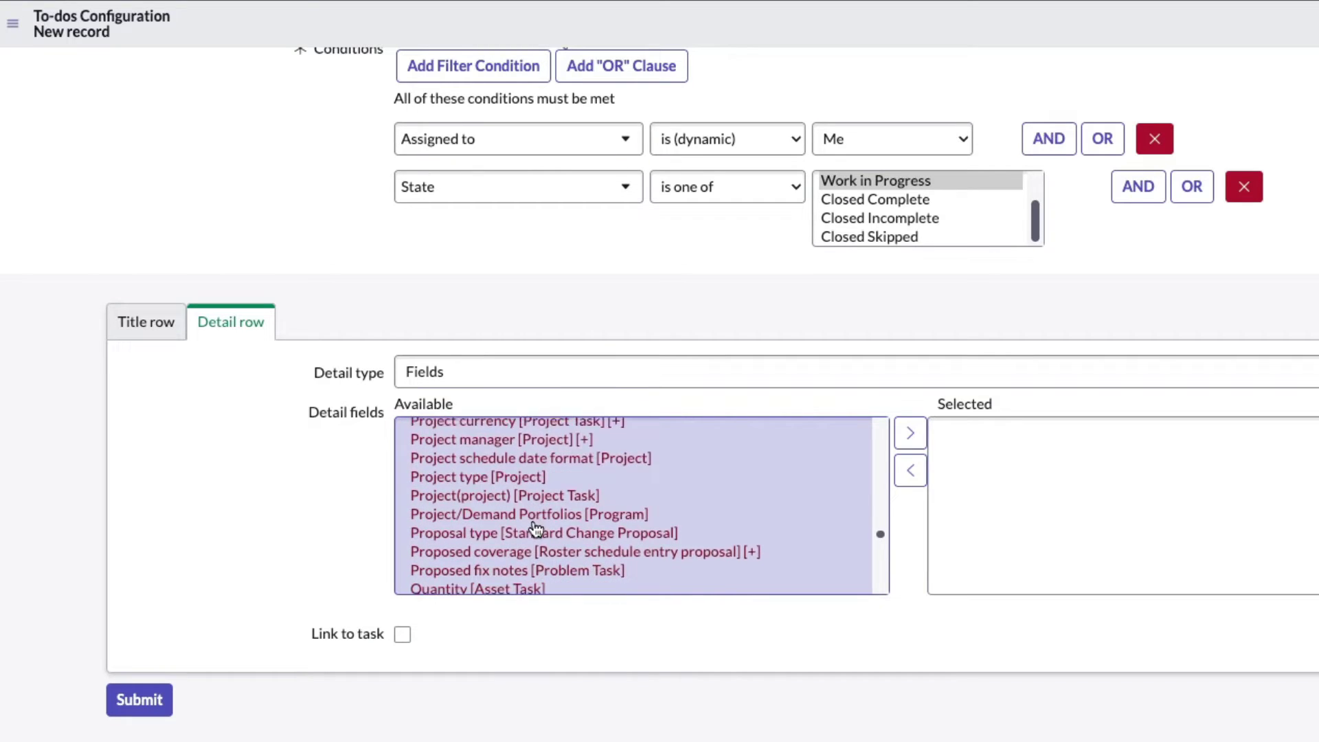
scroll(536, 528, down, 15)
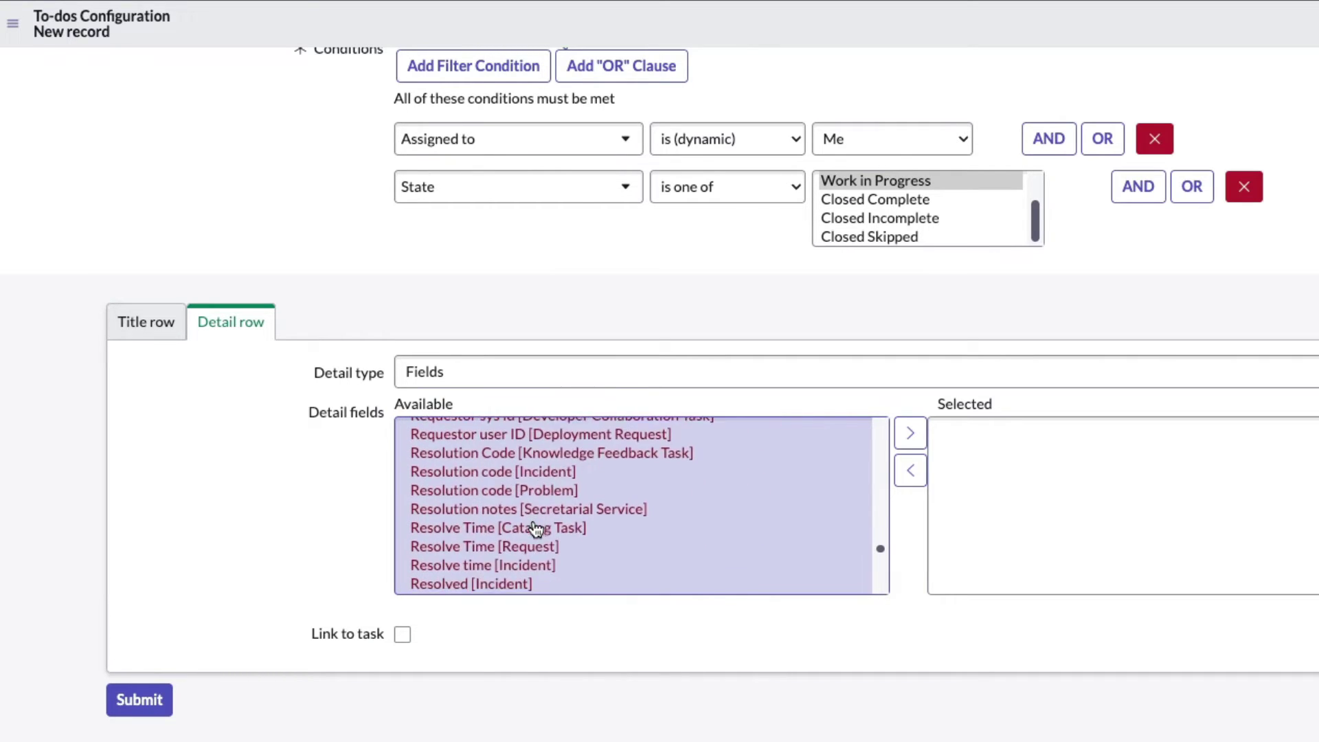
scroll(535, 530, down, 5)
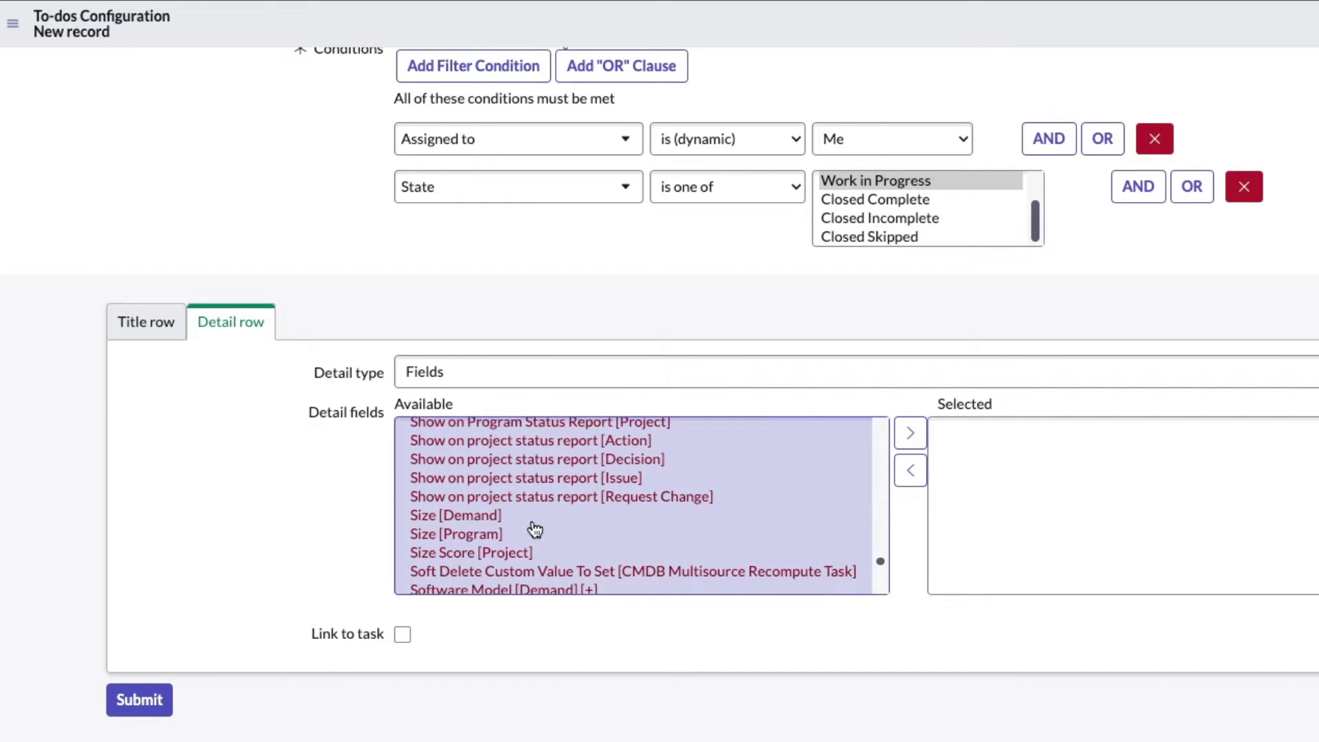
scroll(533, 525, up, 5)
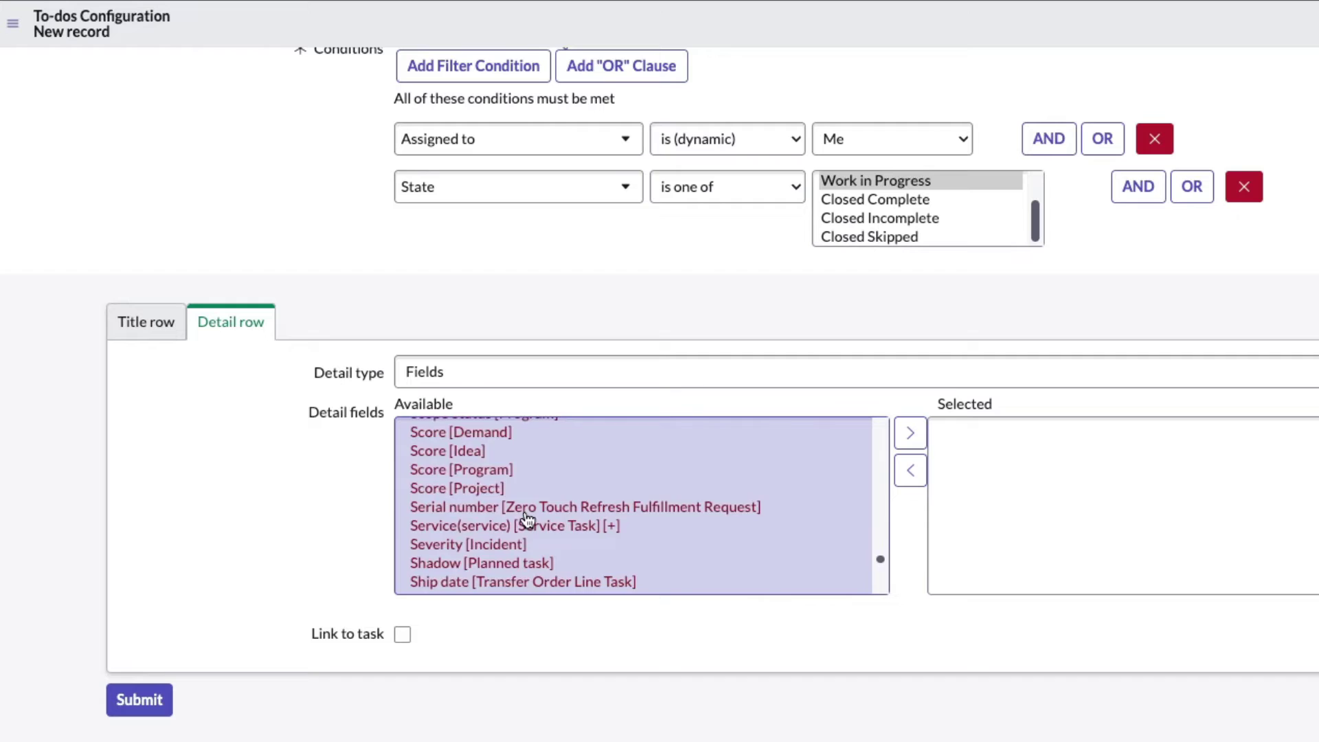
scroll(528, 521, up, 20)
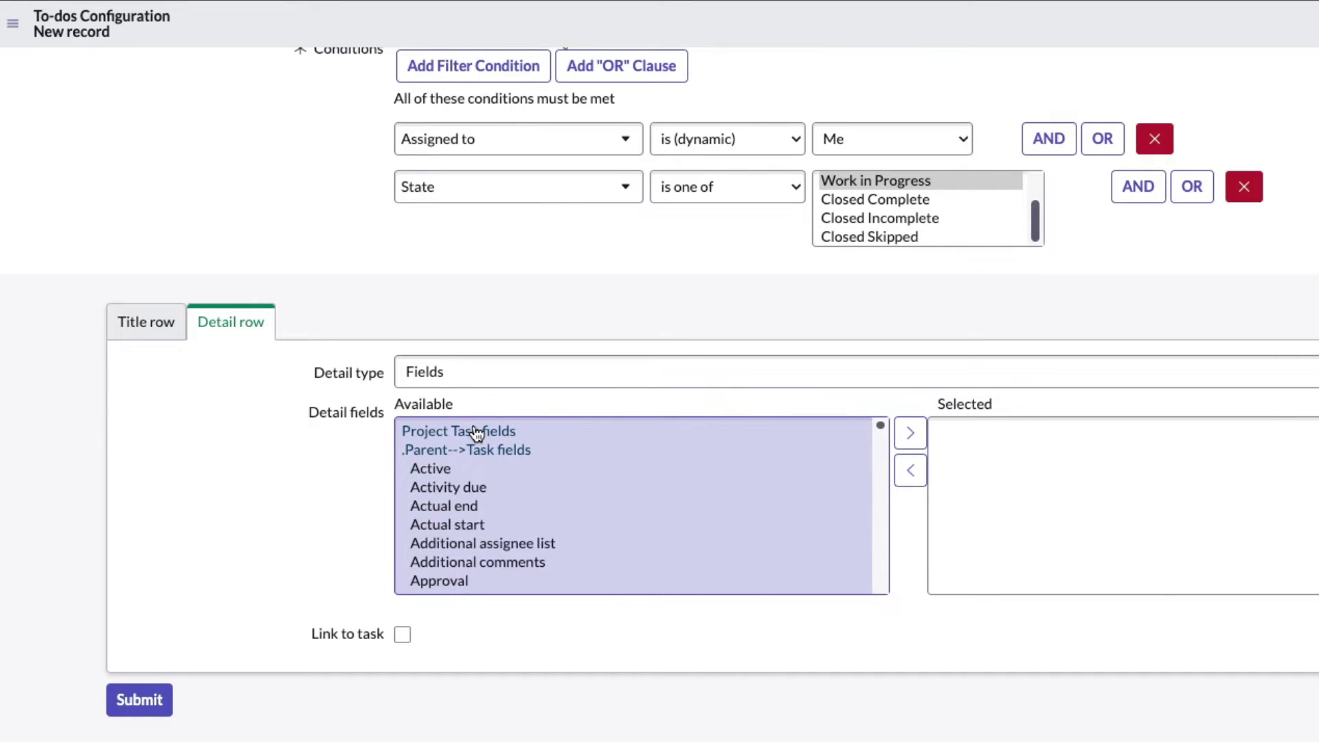
scroll(495, 495, down, 20)
scroll(501, 507, up, 10)
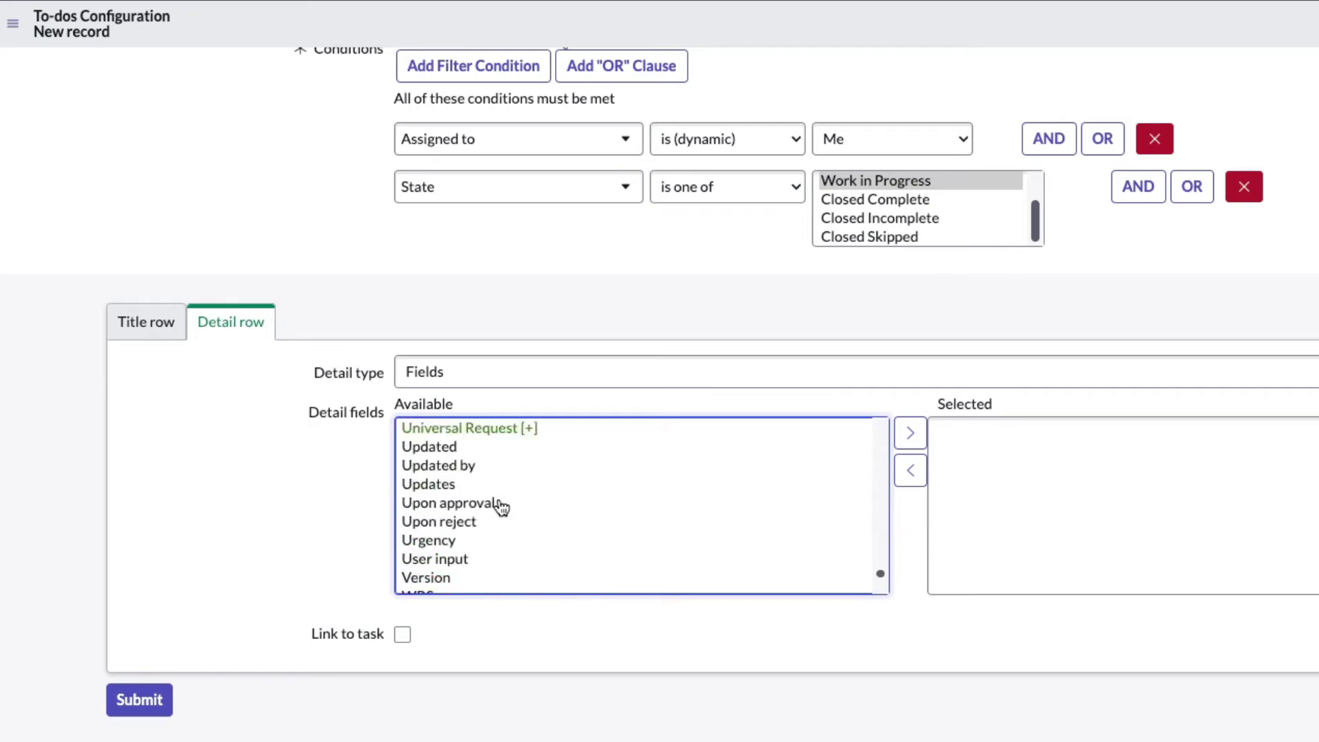
scroll(501, 507, up, 10)
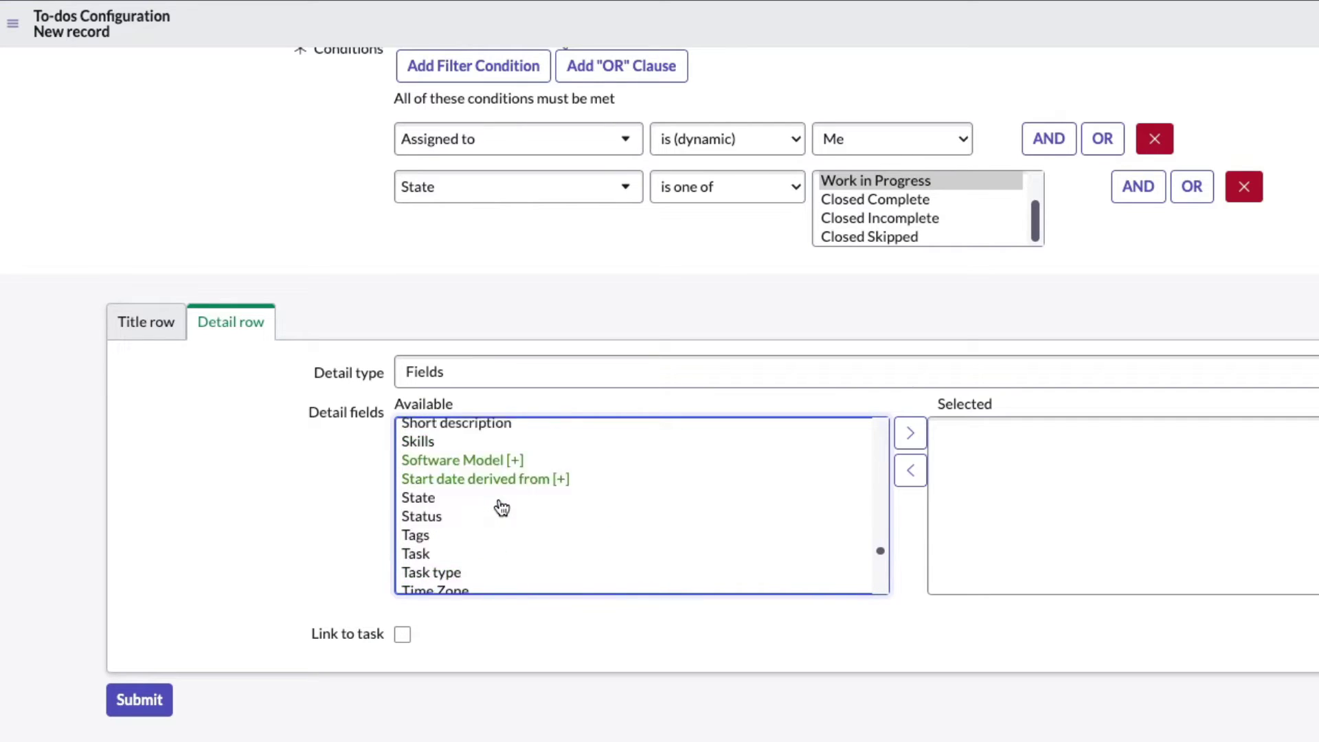
scroll(501, 507, up, 4)
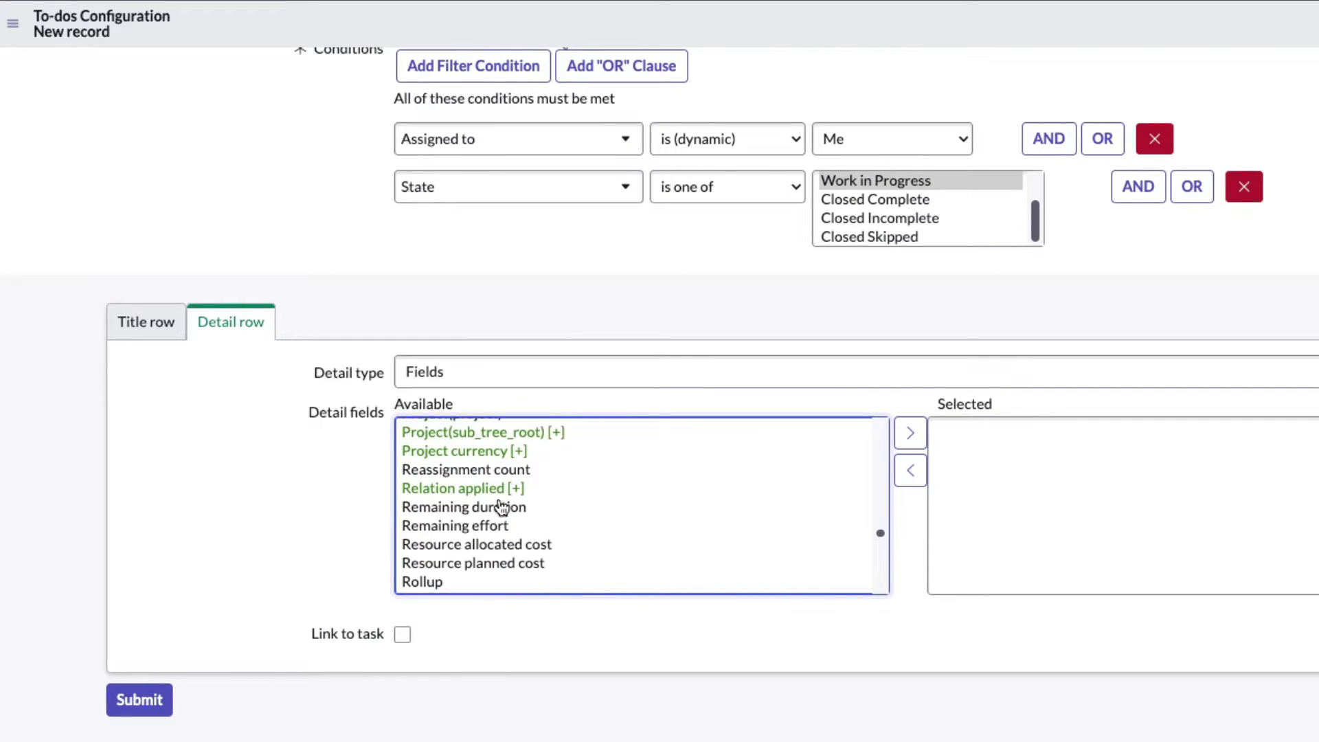
Add Project(project) and Description as selected detail fields and check Link to task
click(483, 451)
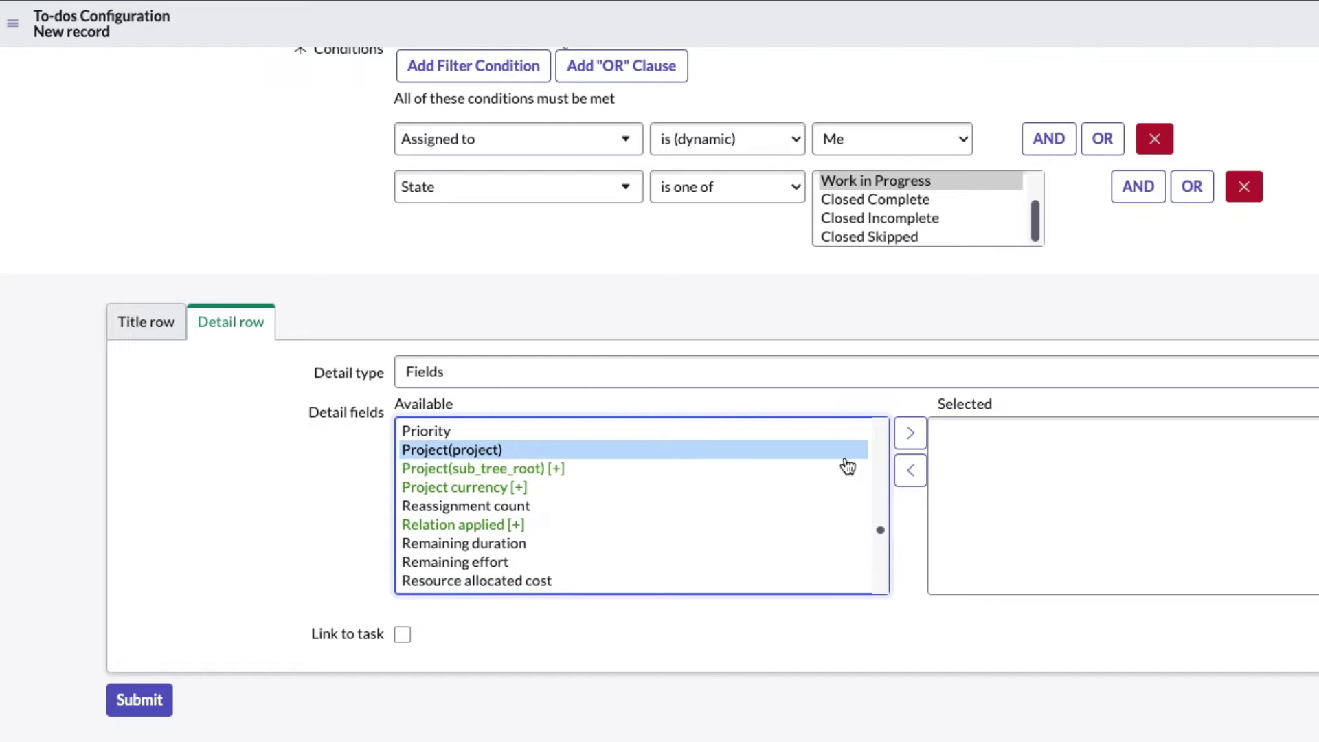
click(911, 433)
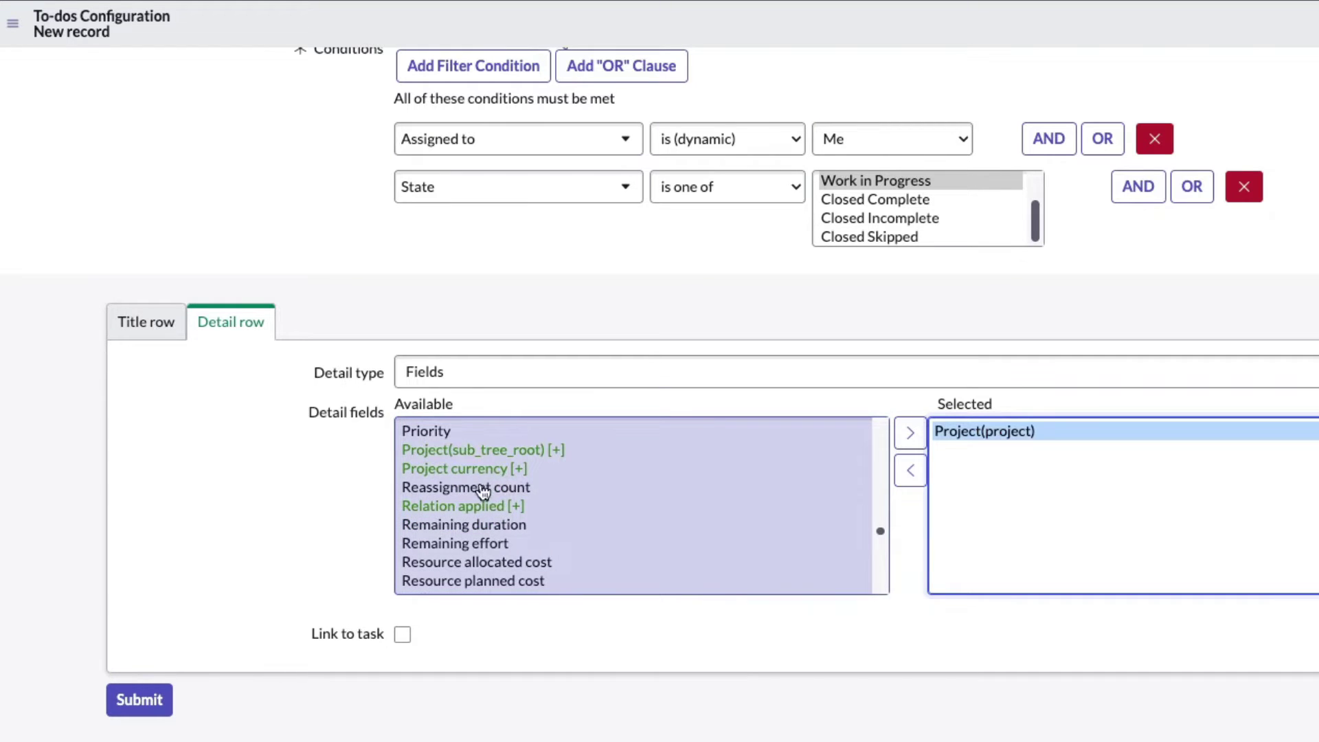
scroll(484, 492, up, 10)
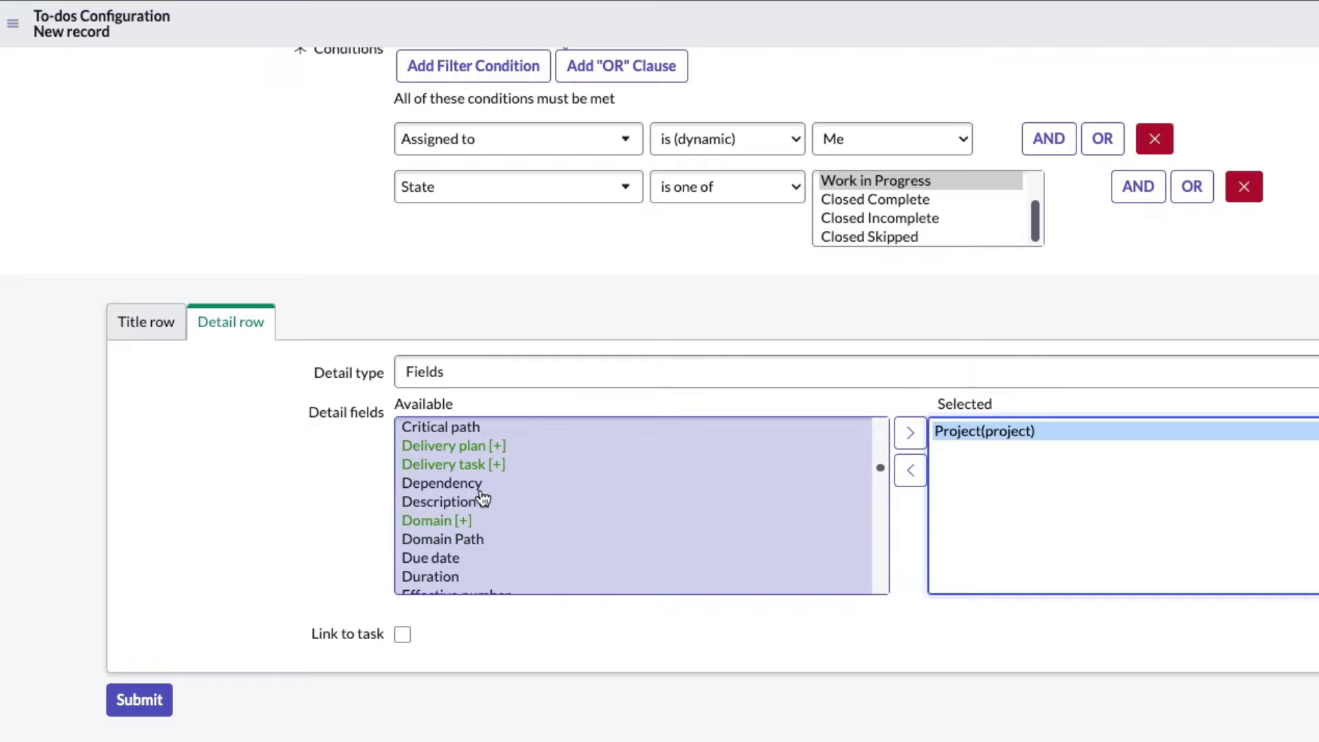
click(457, 510)
click(909, 434)
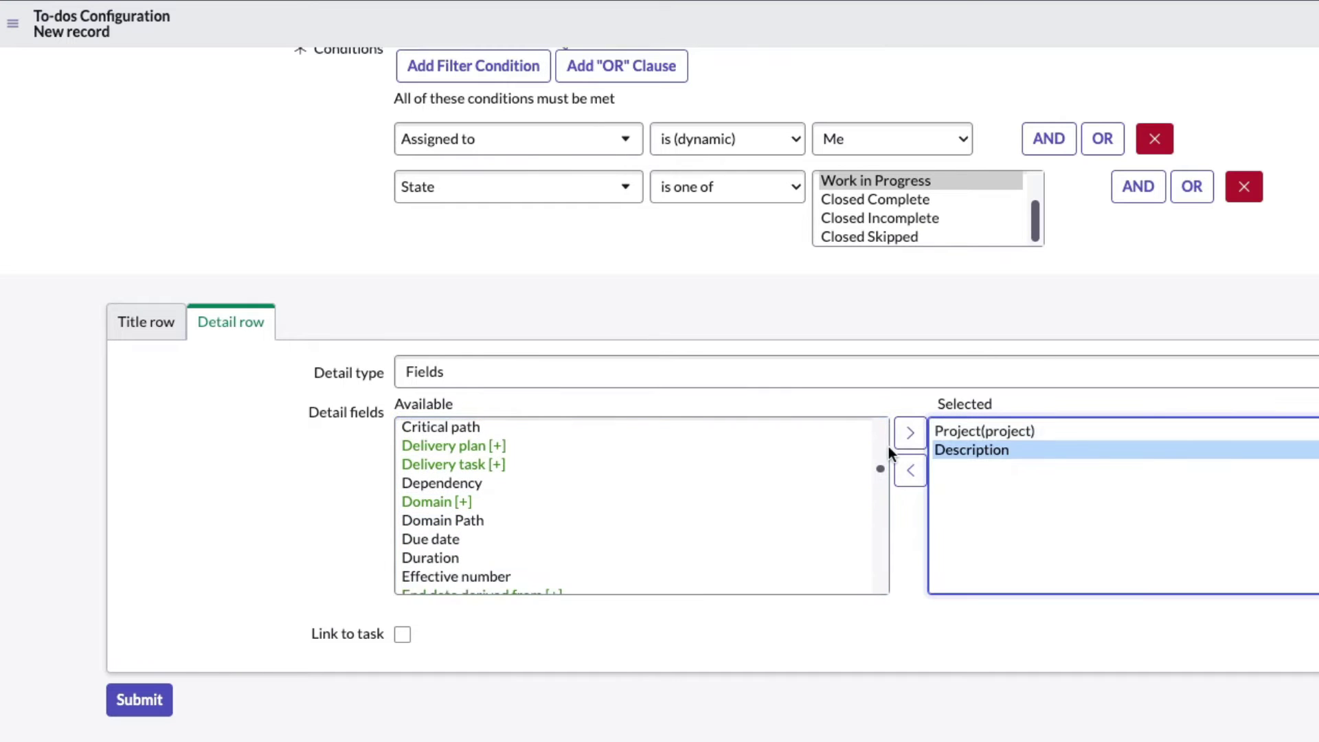
click(401, 633)
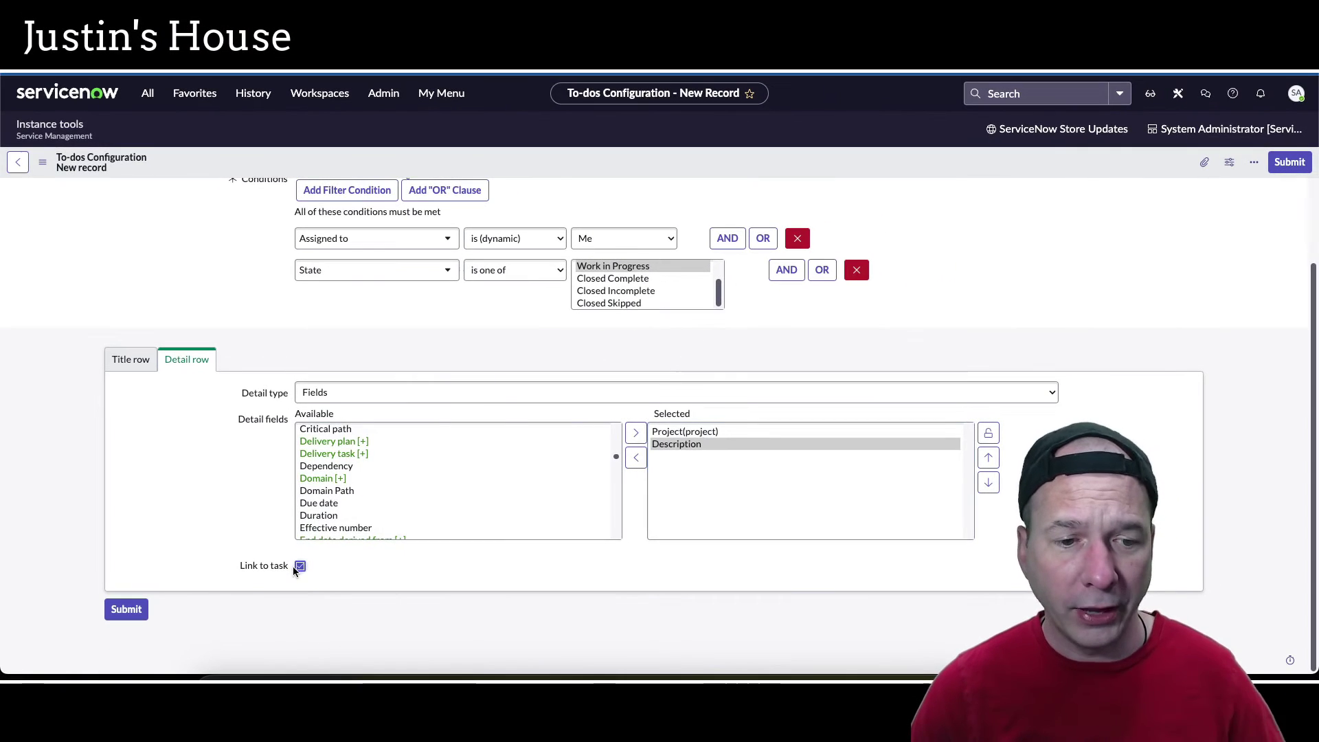
Save the Project Tasks - Open configuration from the form header menu
right_click(656, 162)
click(660, 168)
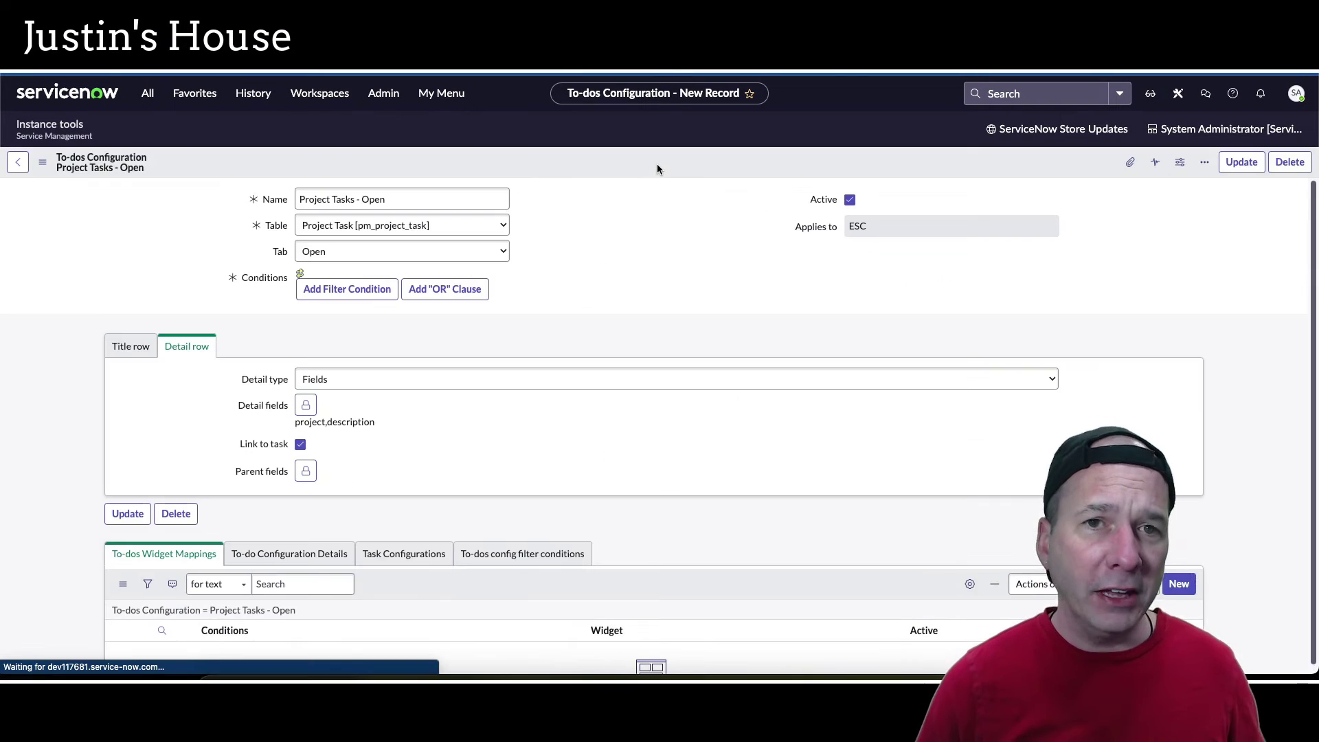
scroll(165, 364, down, 3)
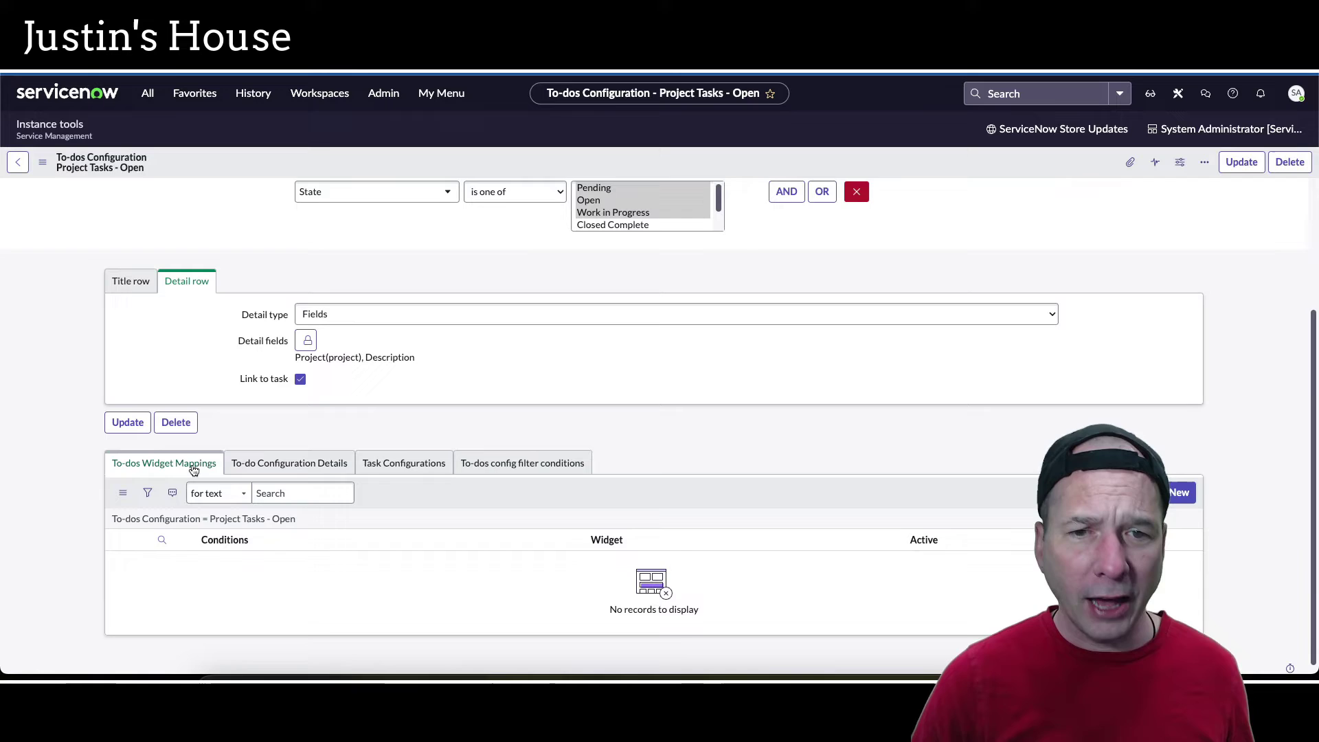
scroll(196, 470, up, 3)
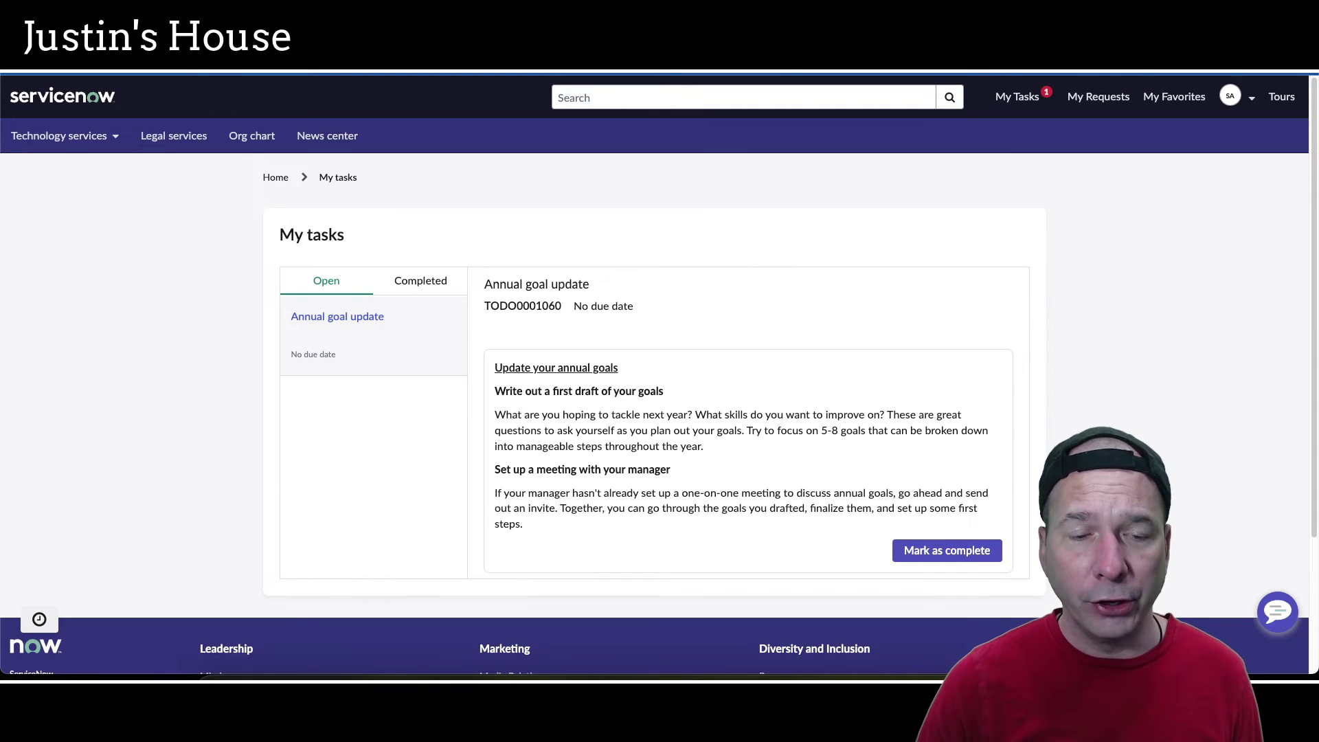
Reload My tasks, review Demo Project Task 1's details, then return to the configuration tab
key(F5)
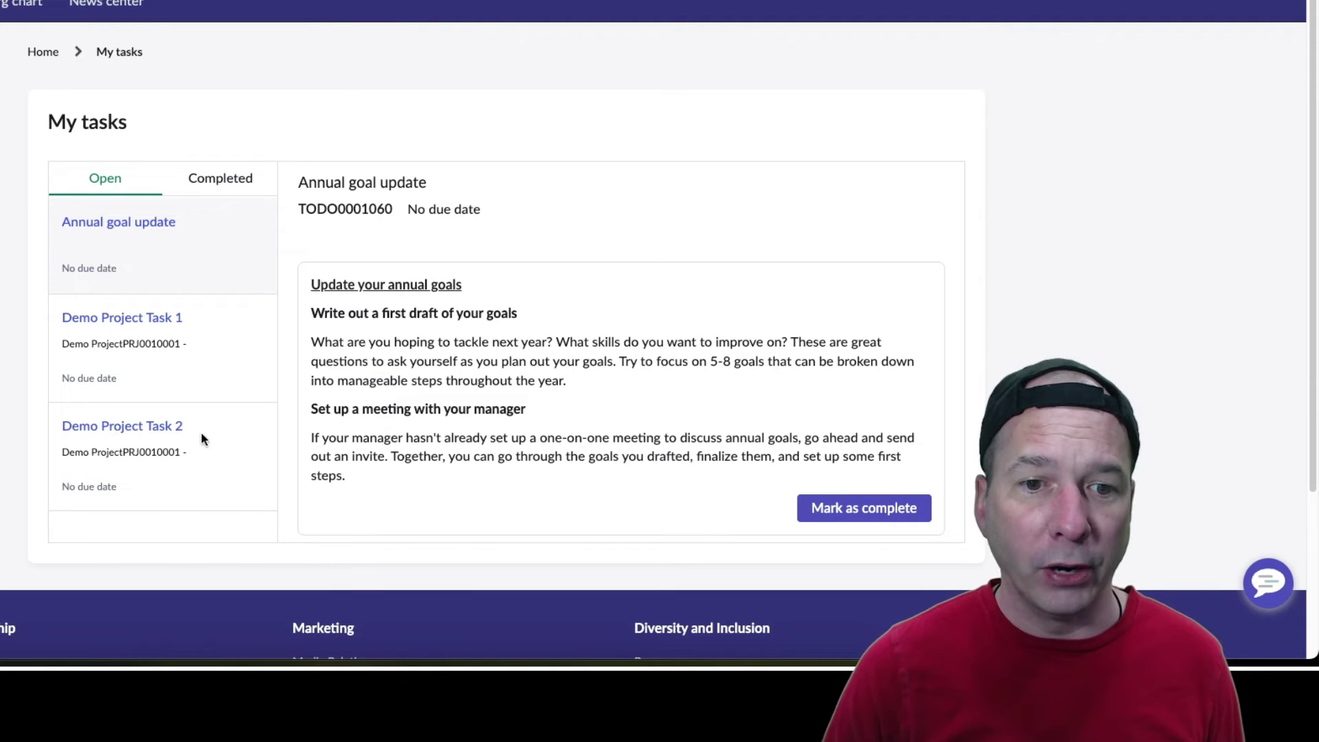
click(99, 322)
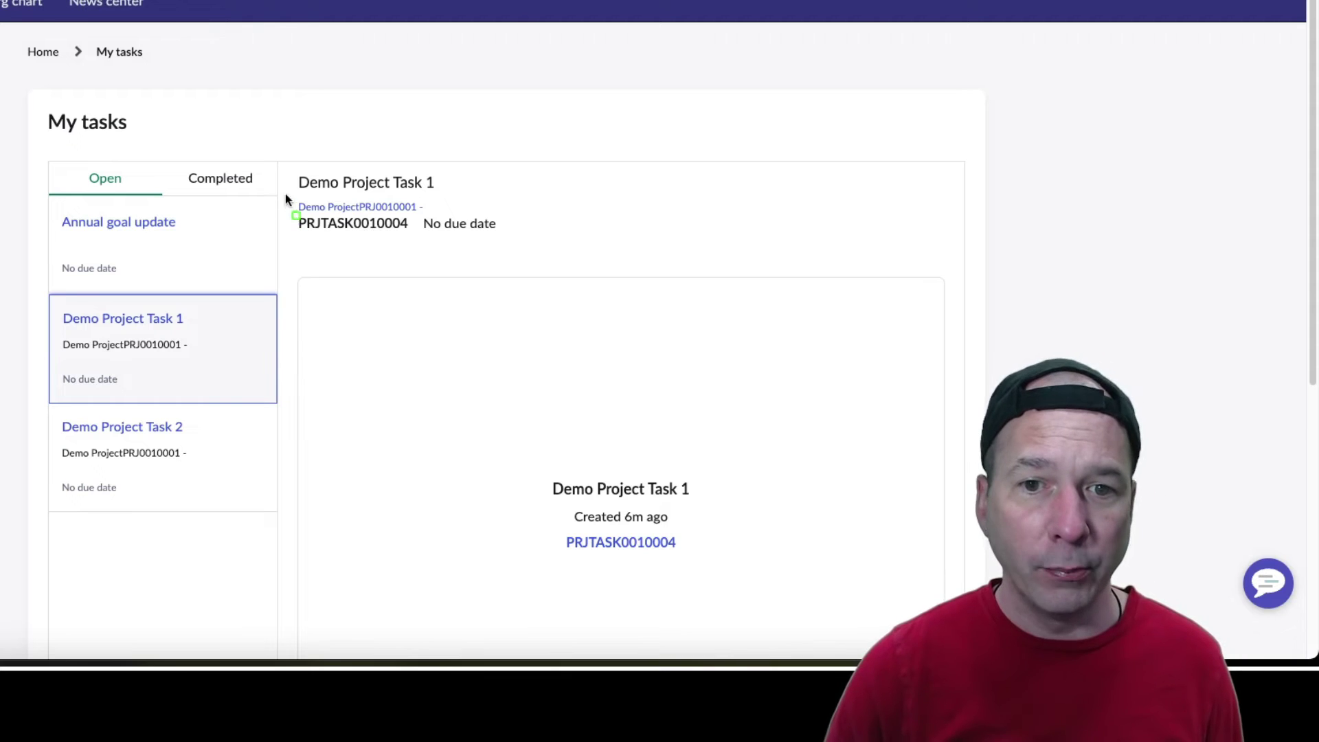
mouse_move(399, 221)
mouse_down()
mouse_move(459, 221)
mouse_move(512, 244)
mouse_up()
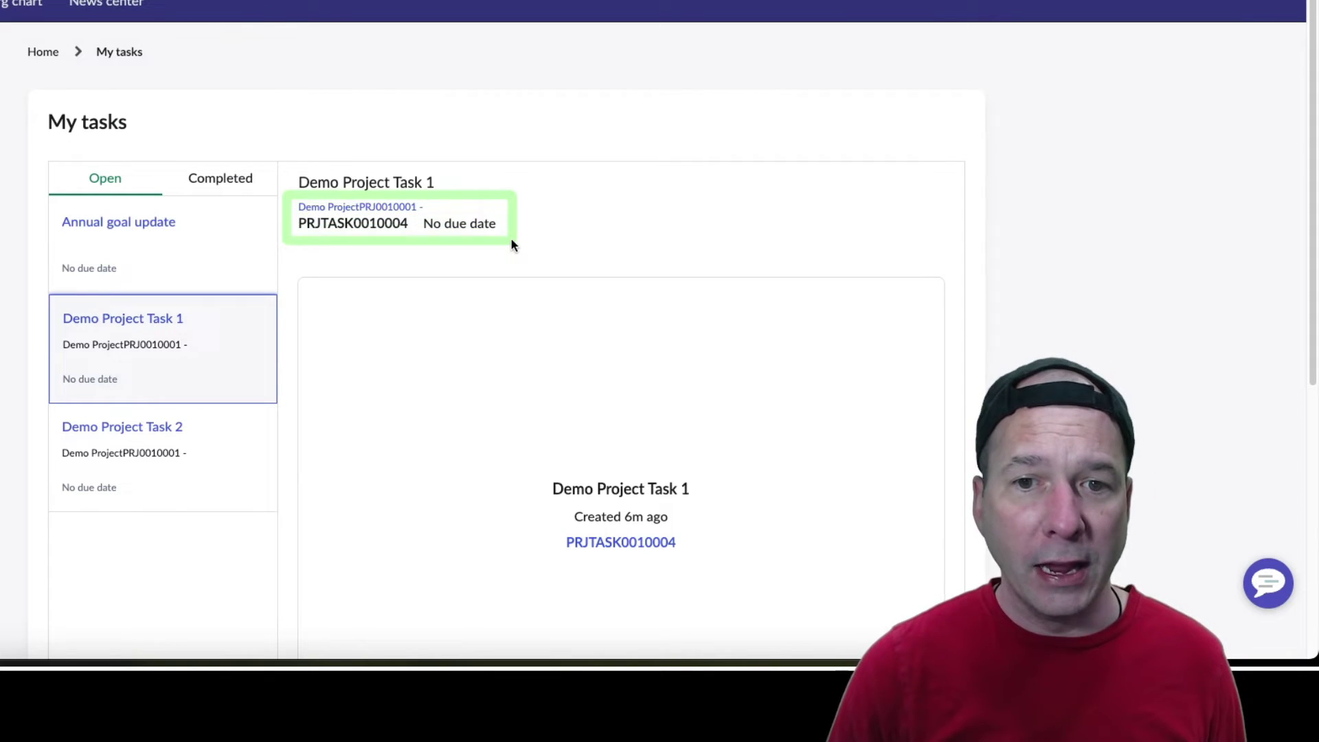
mouse_move(530, 450)
mouse_down()
mouse_move(689, 522)
mouse_move(736, 523)
mouse_up()
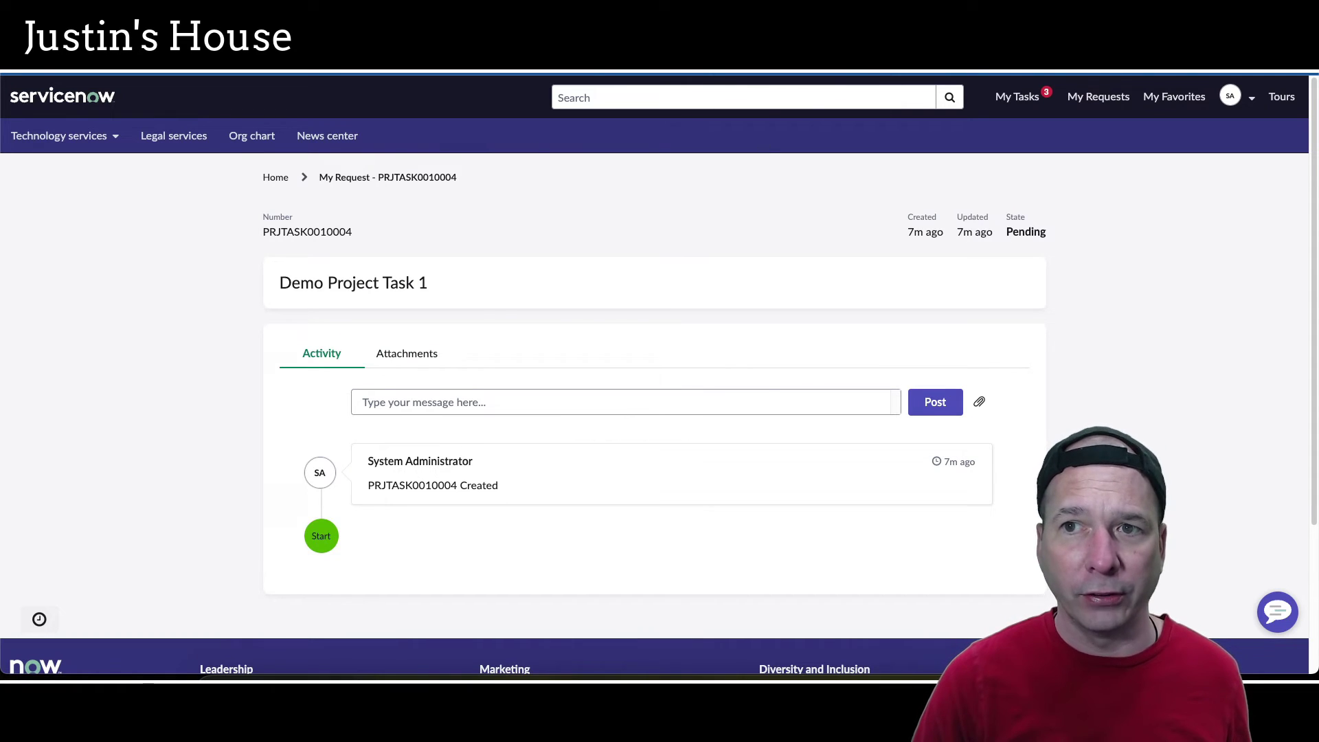
key(alt+Left)
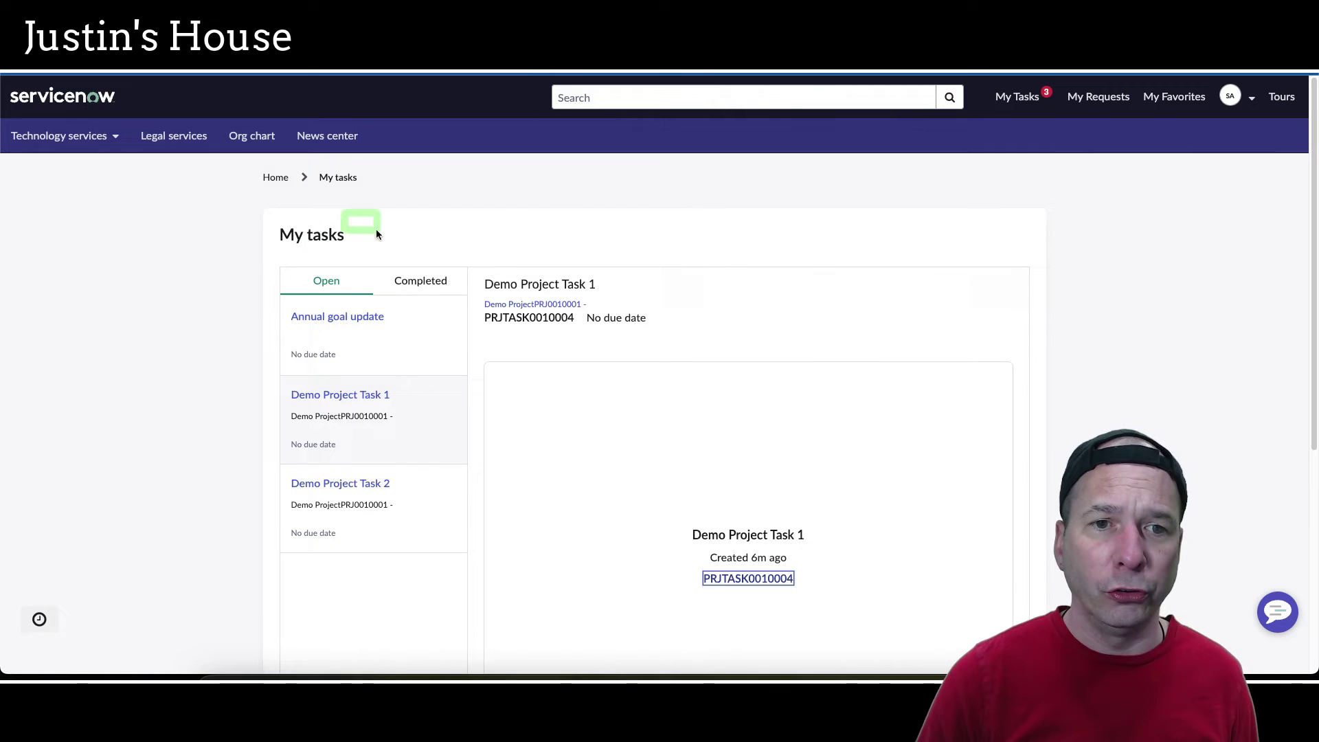
drag(376, 231, 1039, 258)
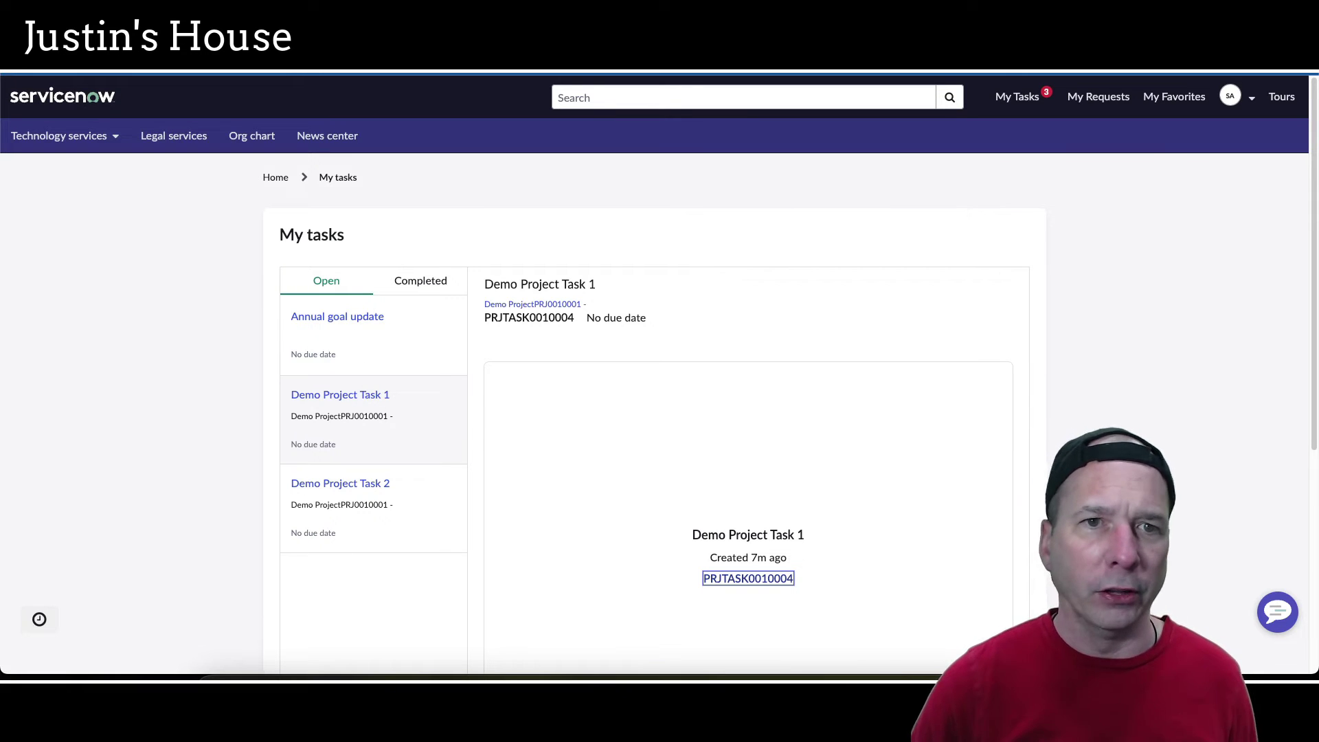
key(ctrl+Tab)
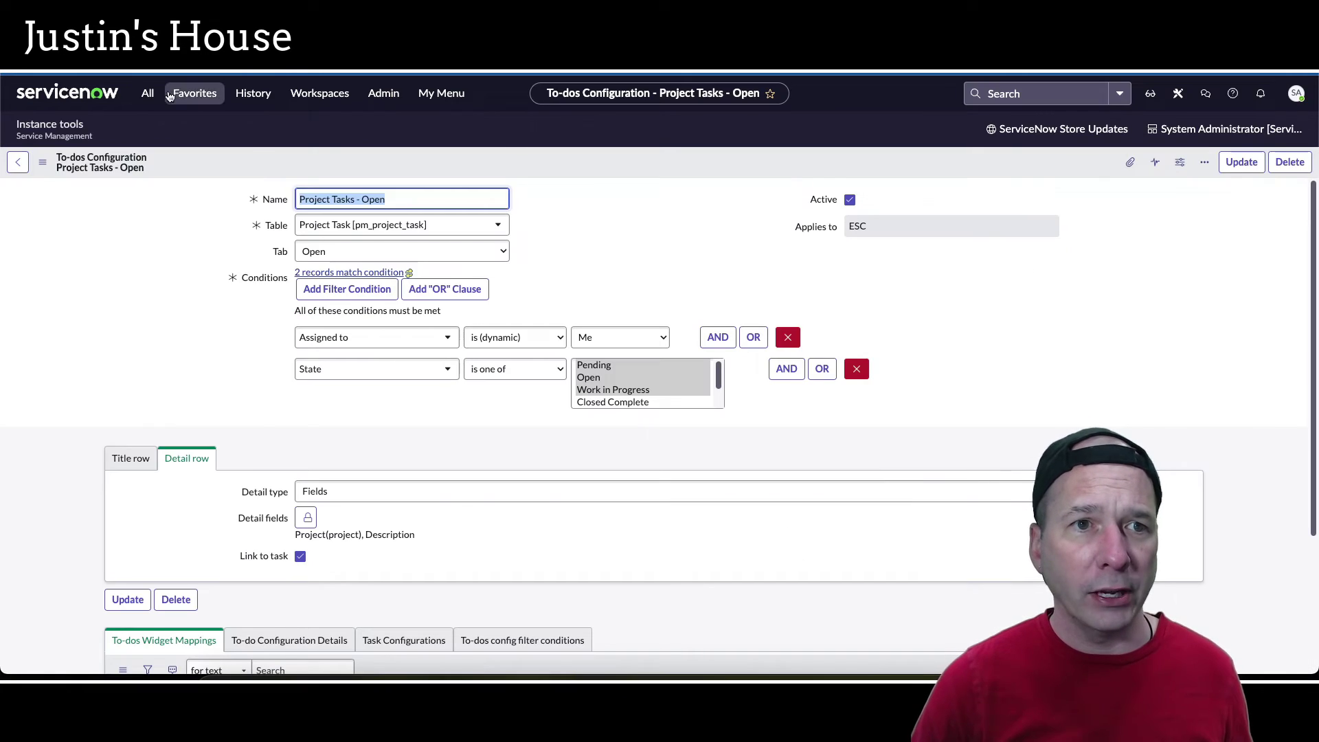
Open To-dos filters from the employee center menu and start a new filter record
click(148, 95)
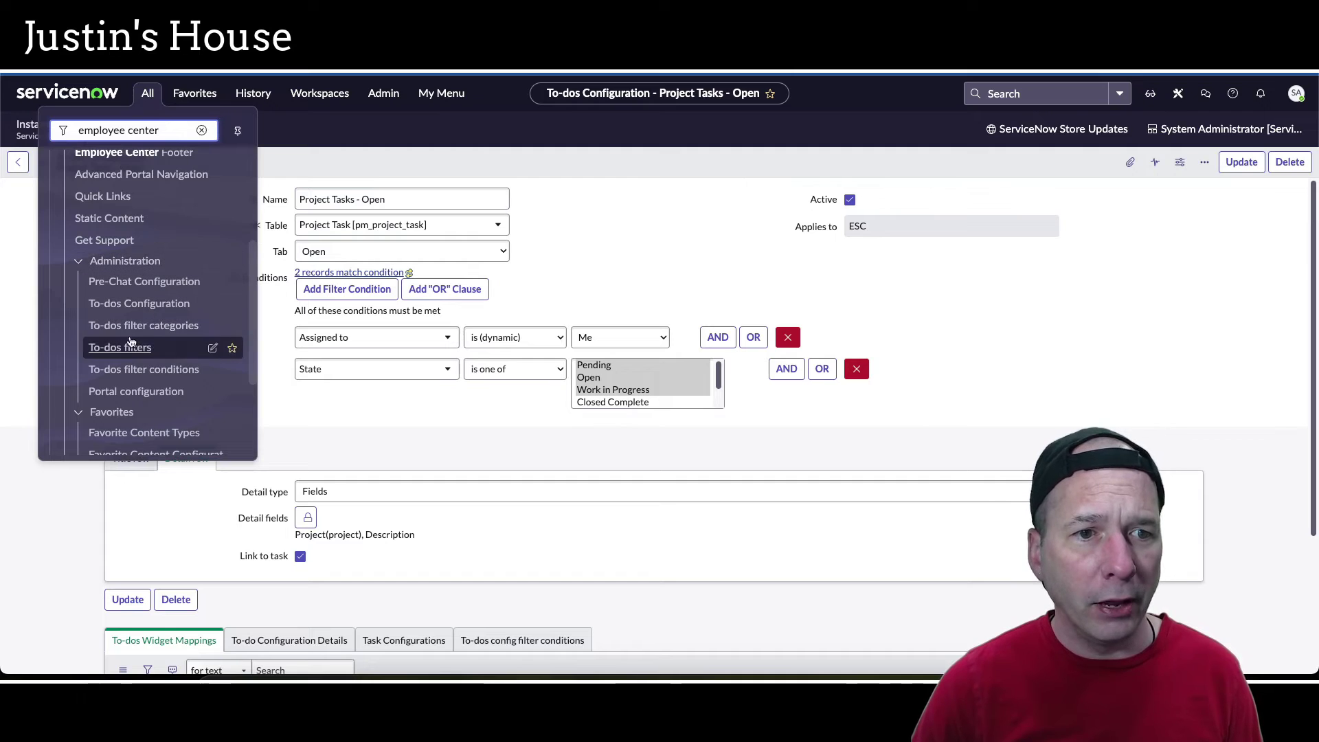
click(121, 348)
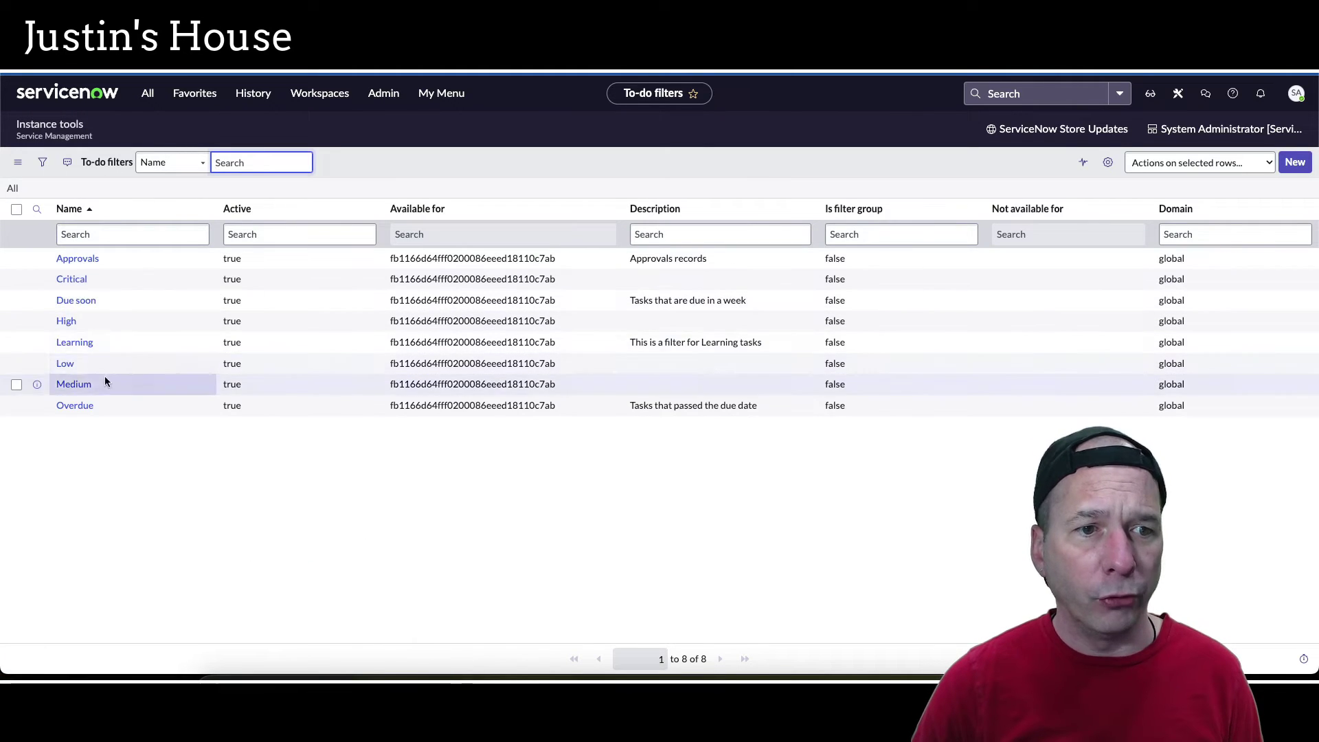
click(1297, 164)
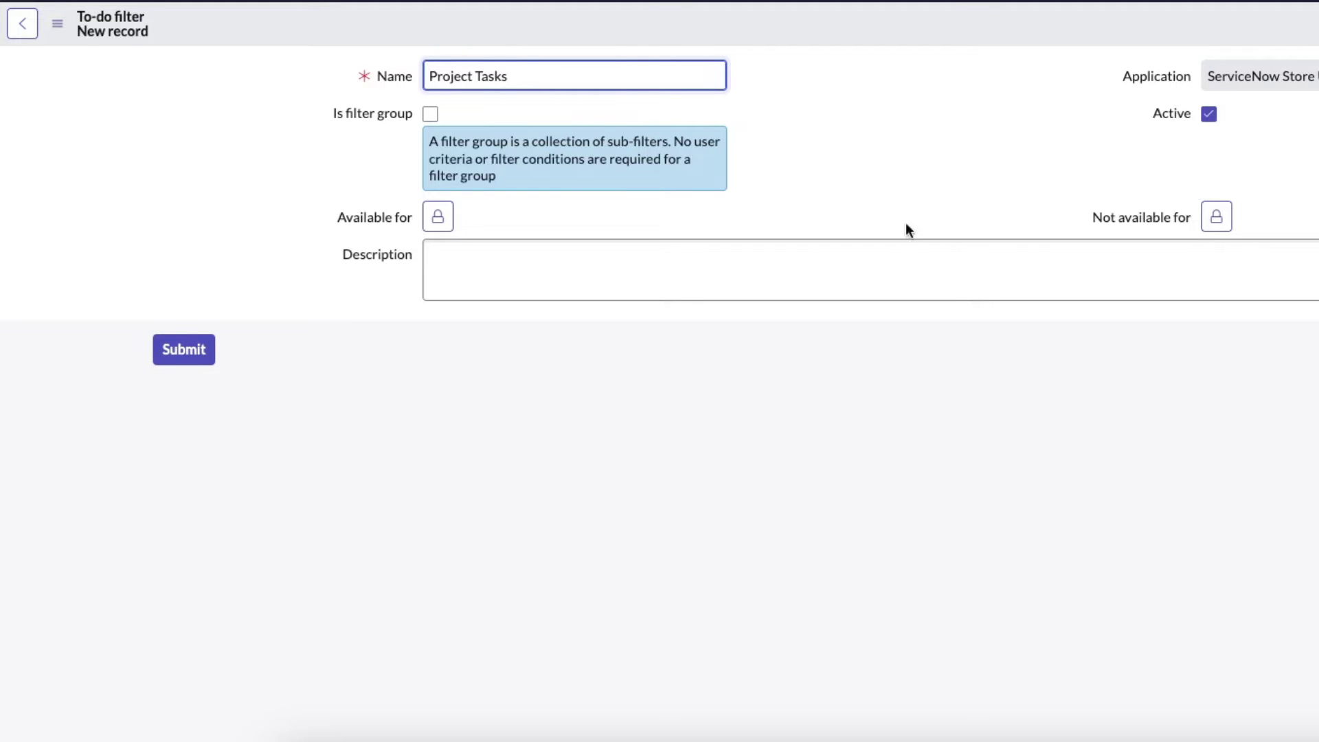
Set the filter's Available for to Users with 'itil' role via the lookup
click(434, 224)
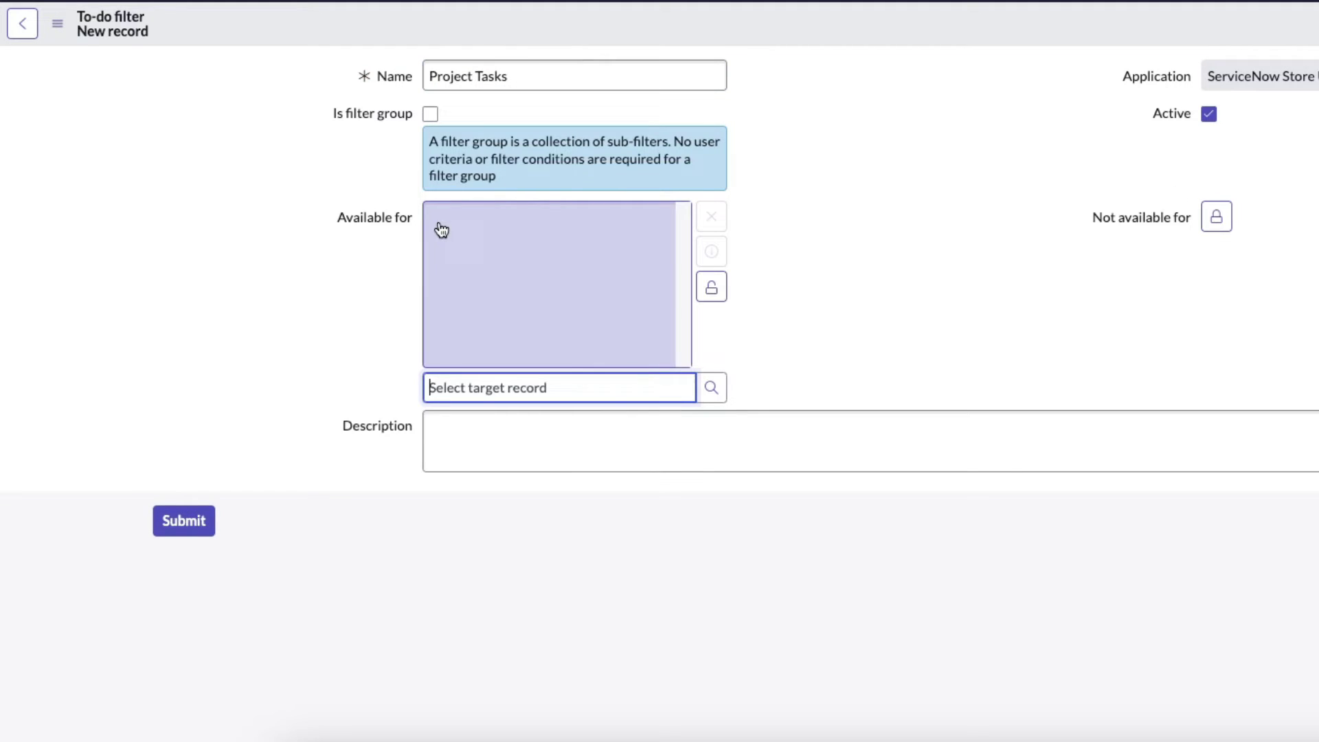
click(710, 387)
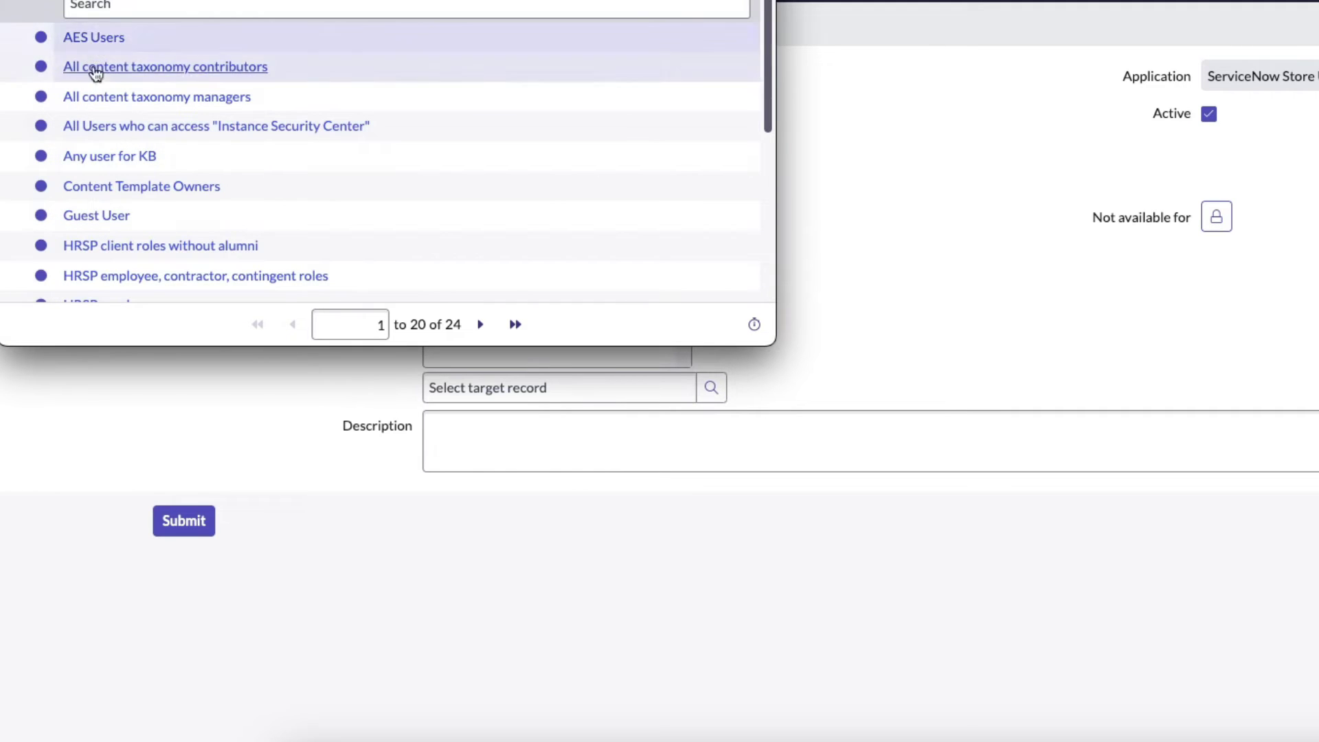
scroll(132, 196, down, 1)
scroll(132, 196, down, 4)
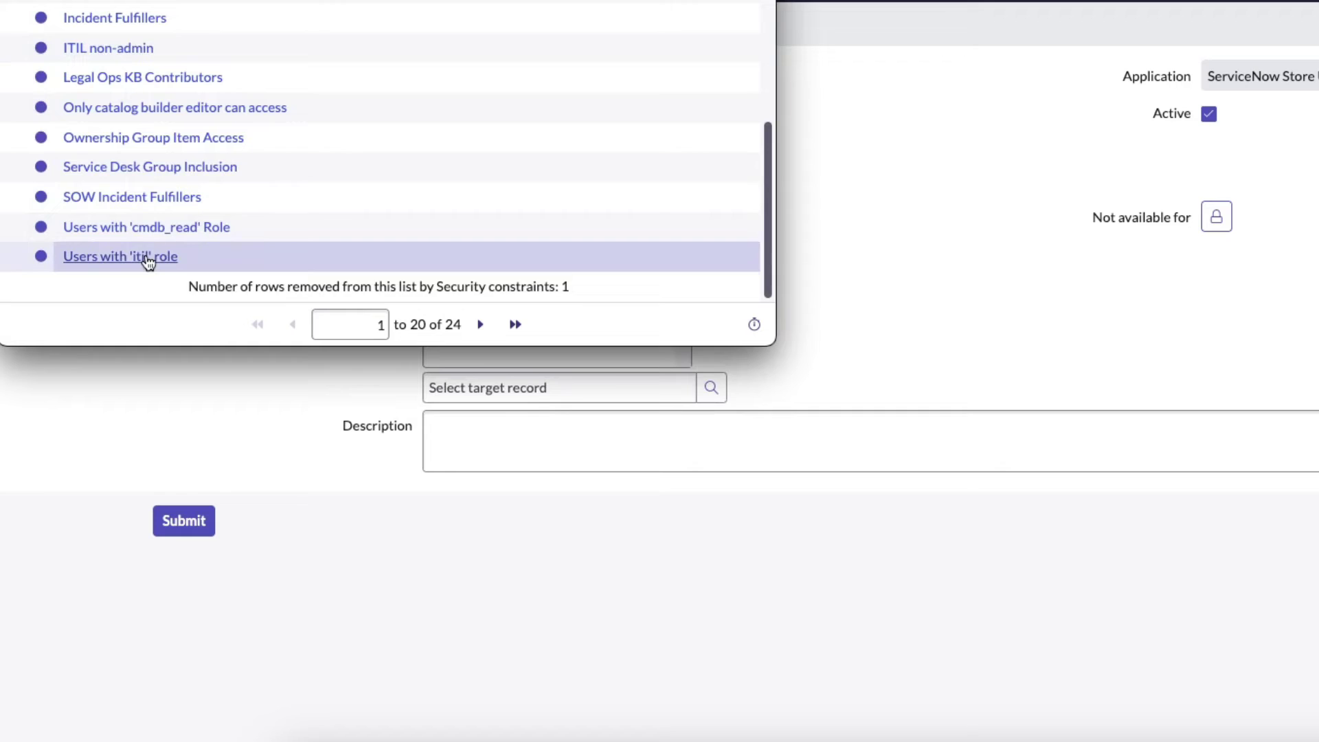
click(475, 324)
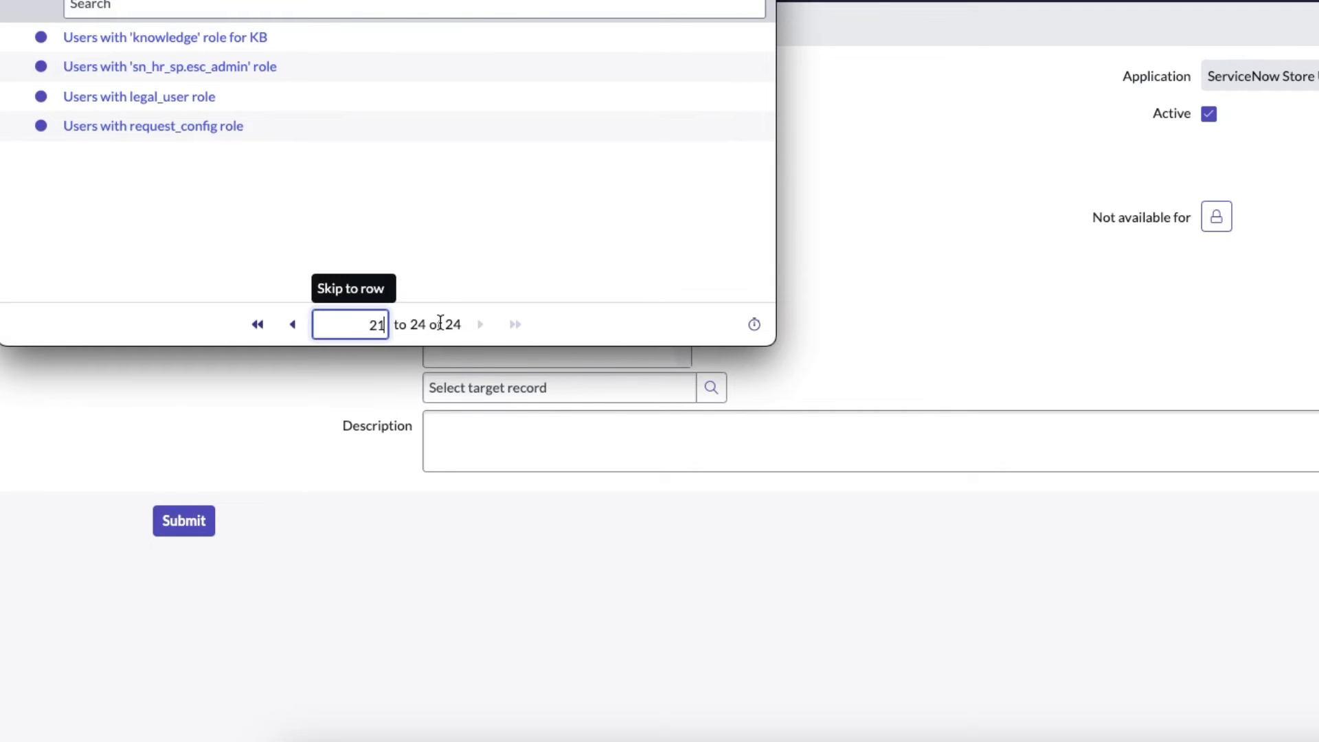
click(295, 329)
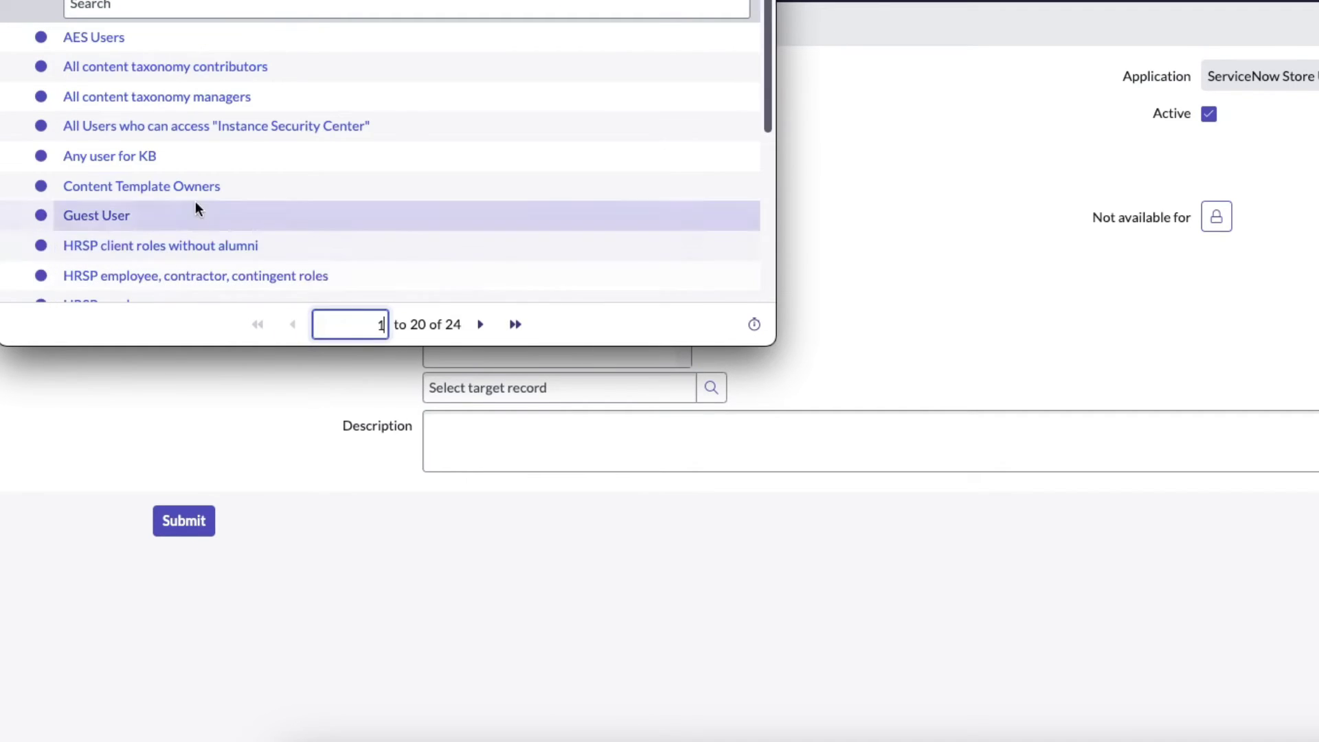
scroll(151, 90, down, 3)
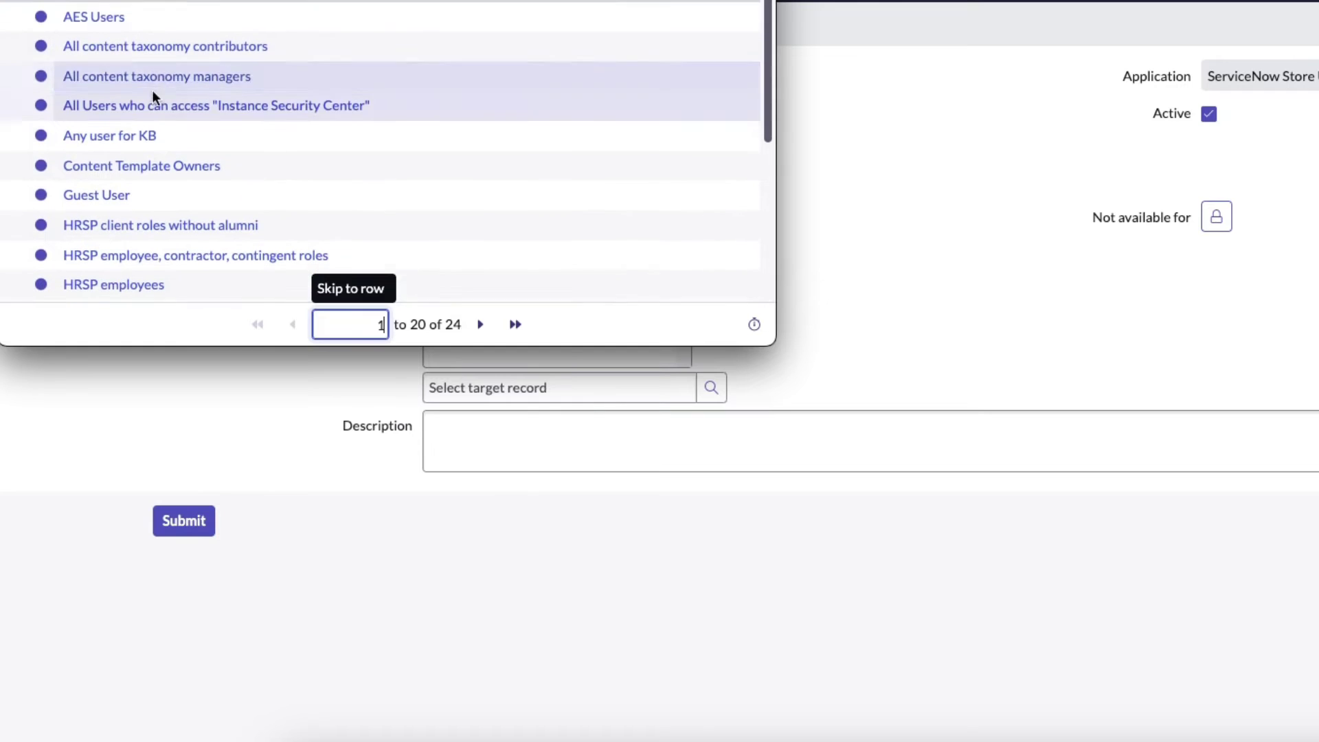
scroll(139, 154, down, 3)
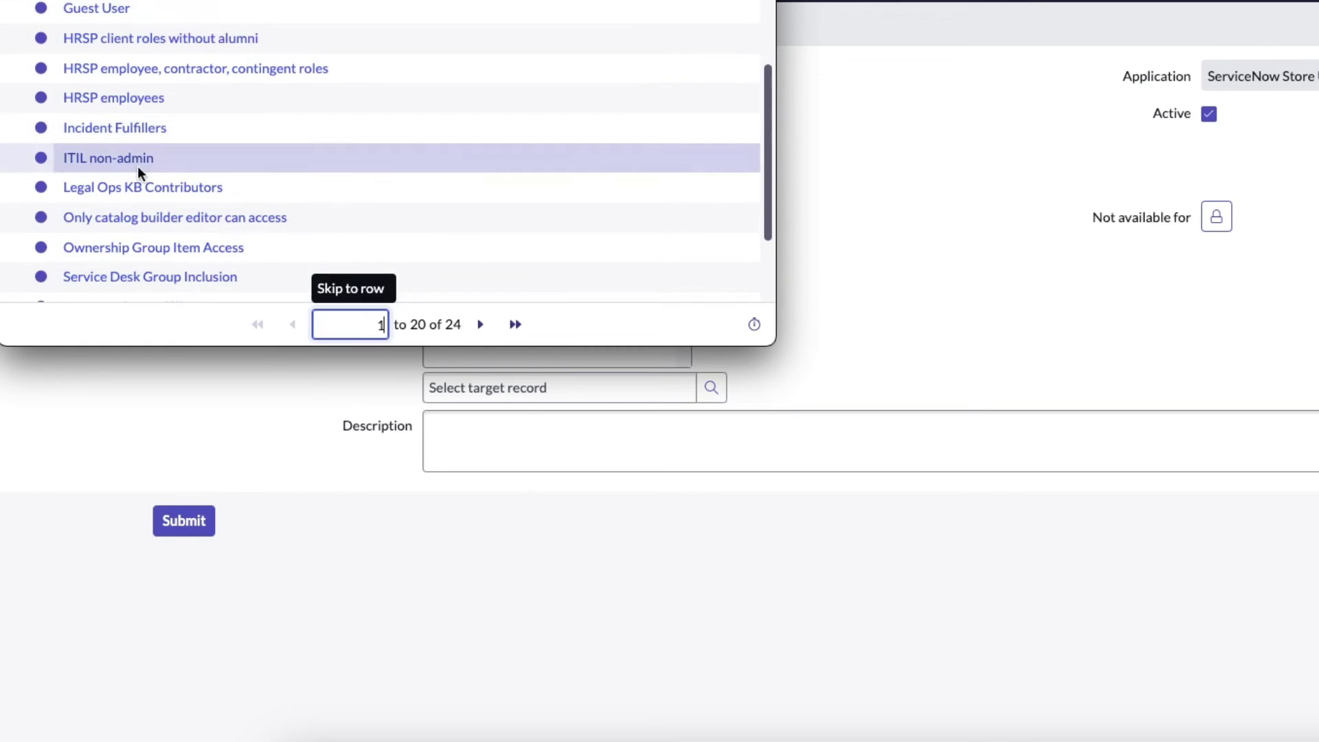
scroll(137, 167, down, 3)
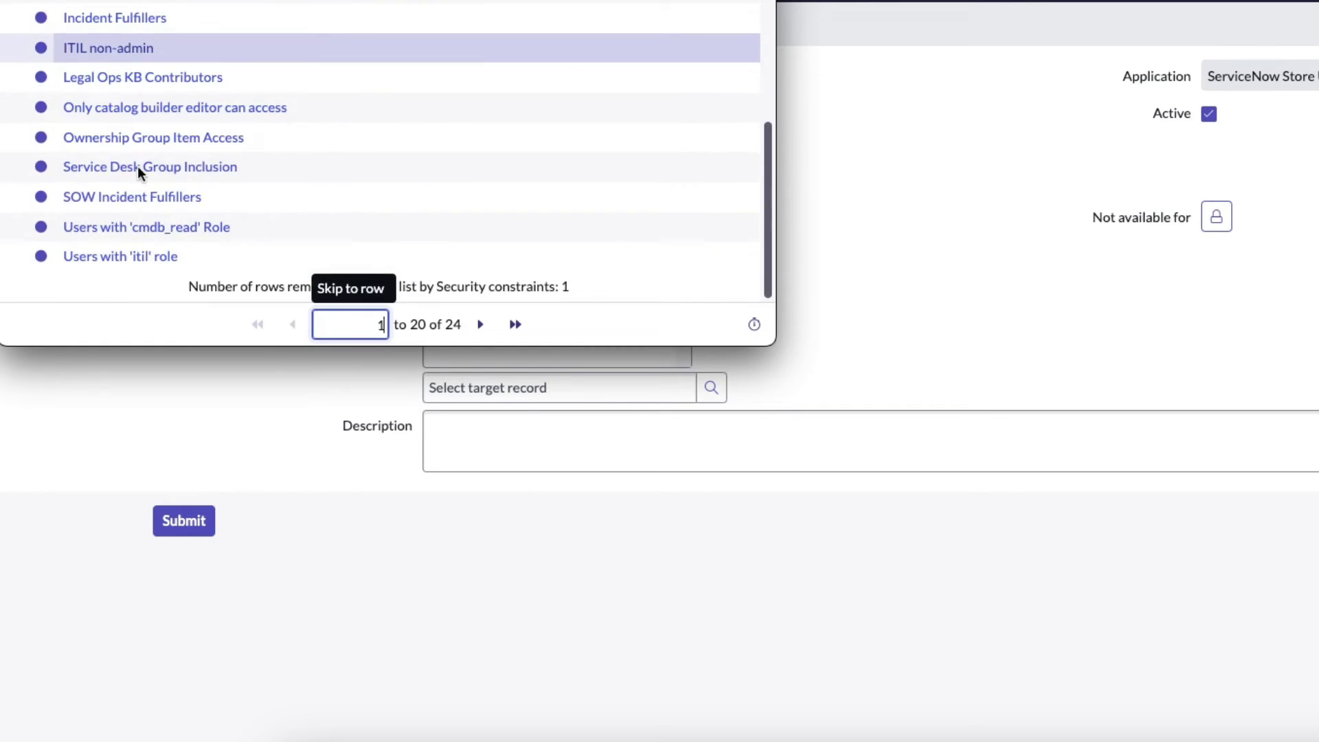
click(115, 256)
Lock the availability and enter the description 'Displays only project tasks'
click(711, 286)
click(684, 290)
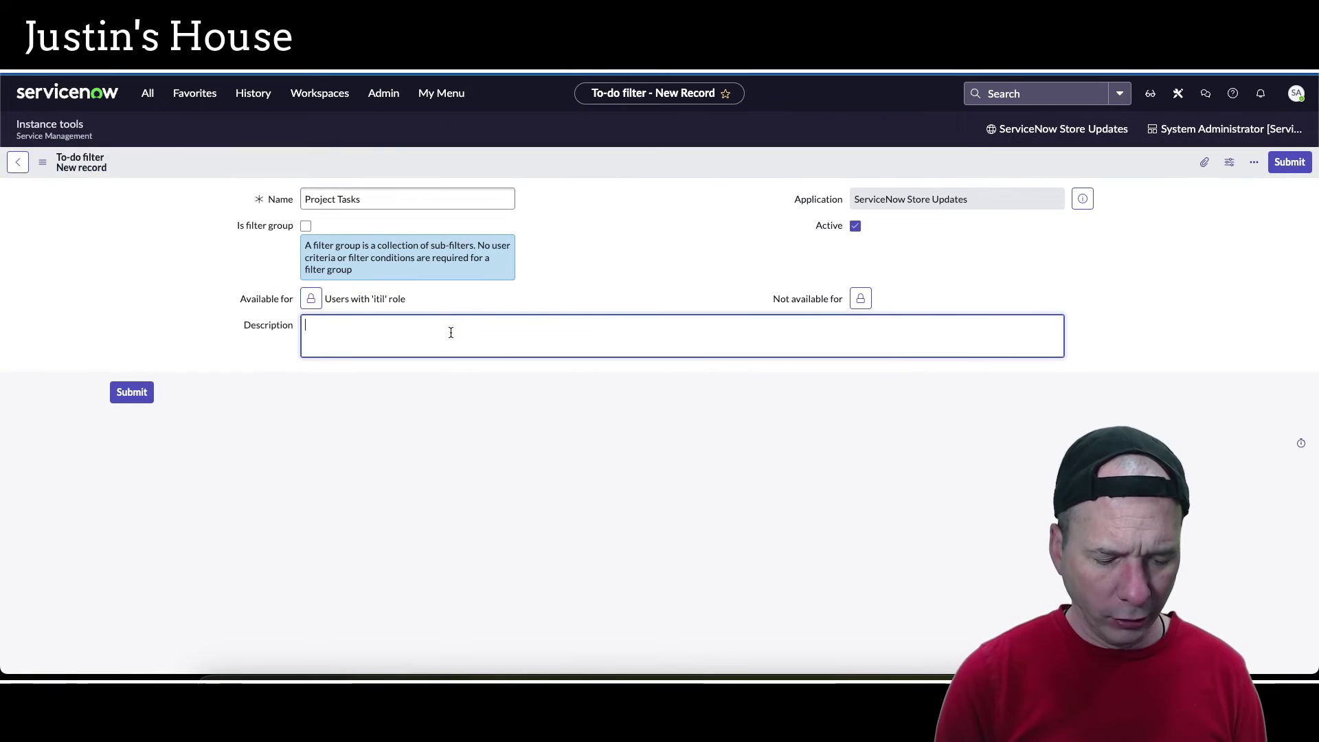
text(Displays o)
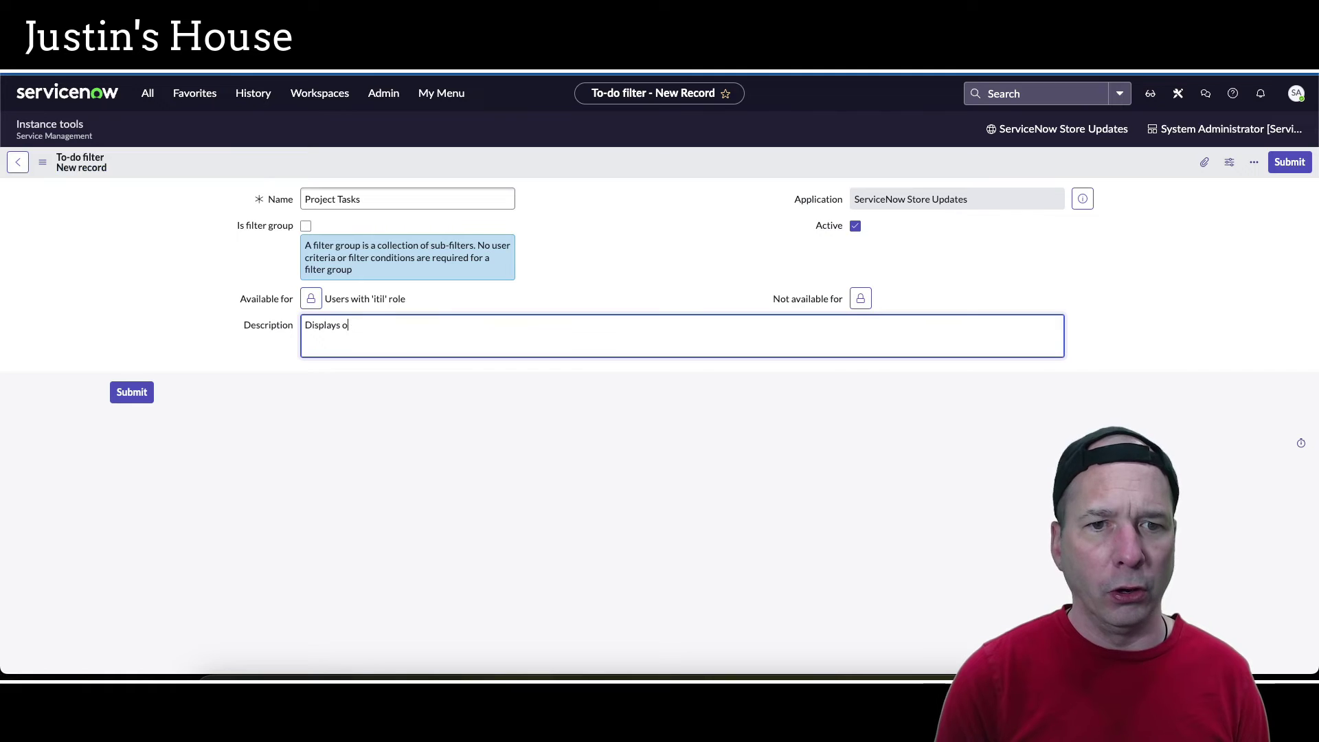
text(nly project tasks)
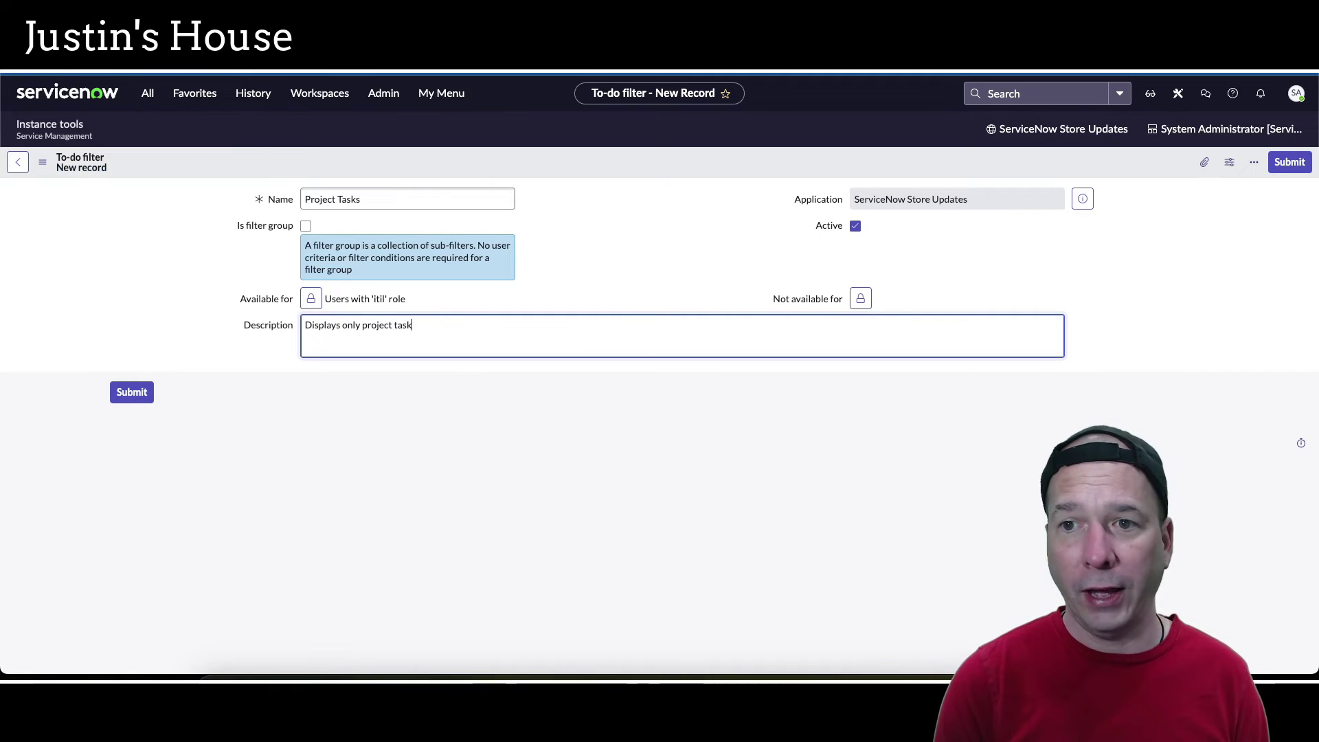
Save the Project Tasks to-do filter and show its Associated conditions list
right_click(502, 172)
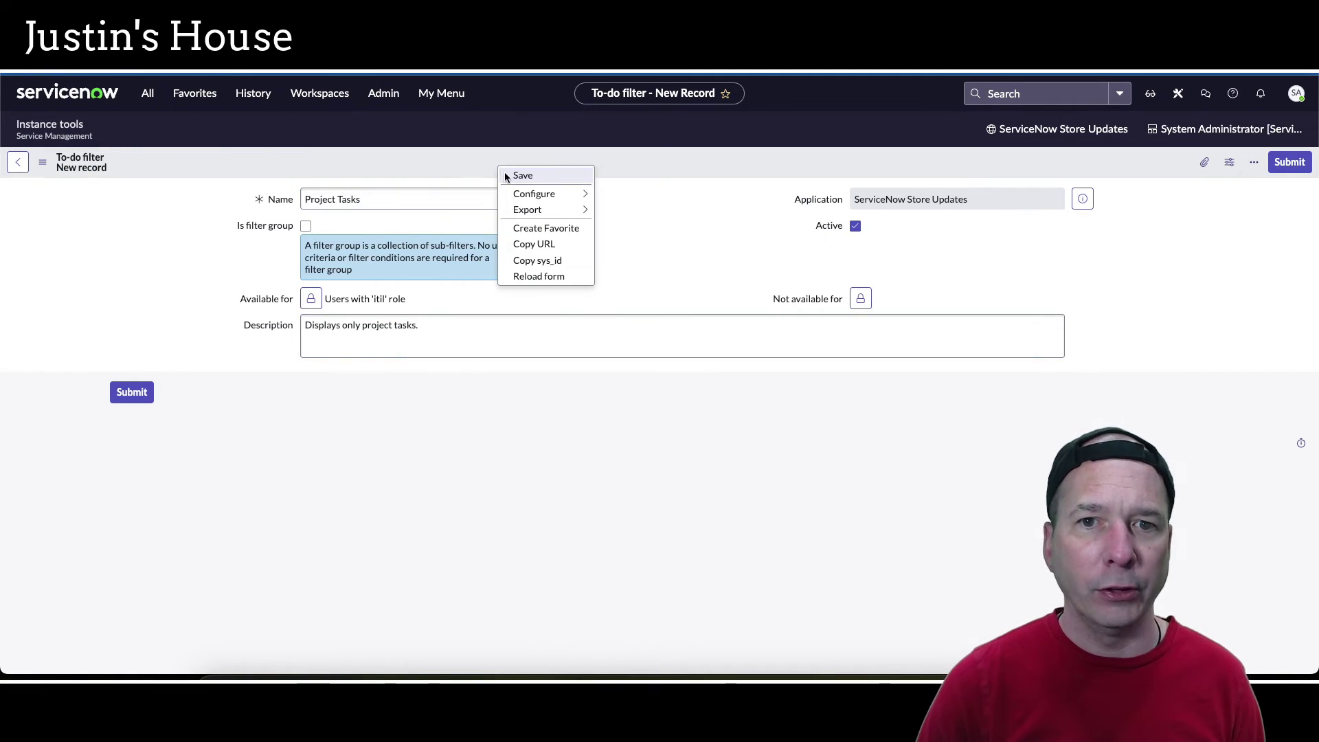
click(509, 177)
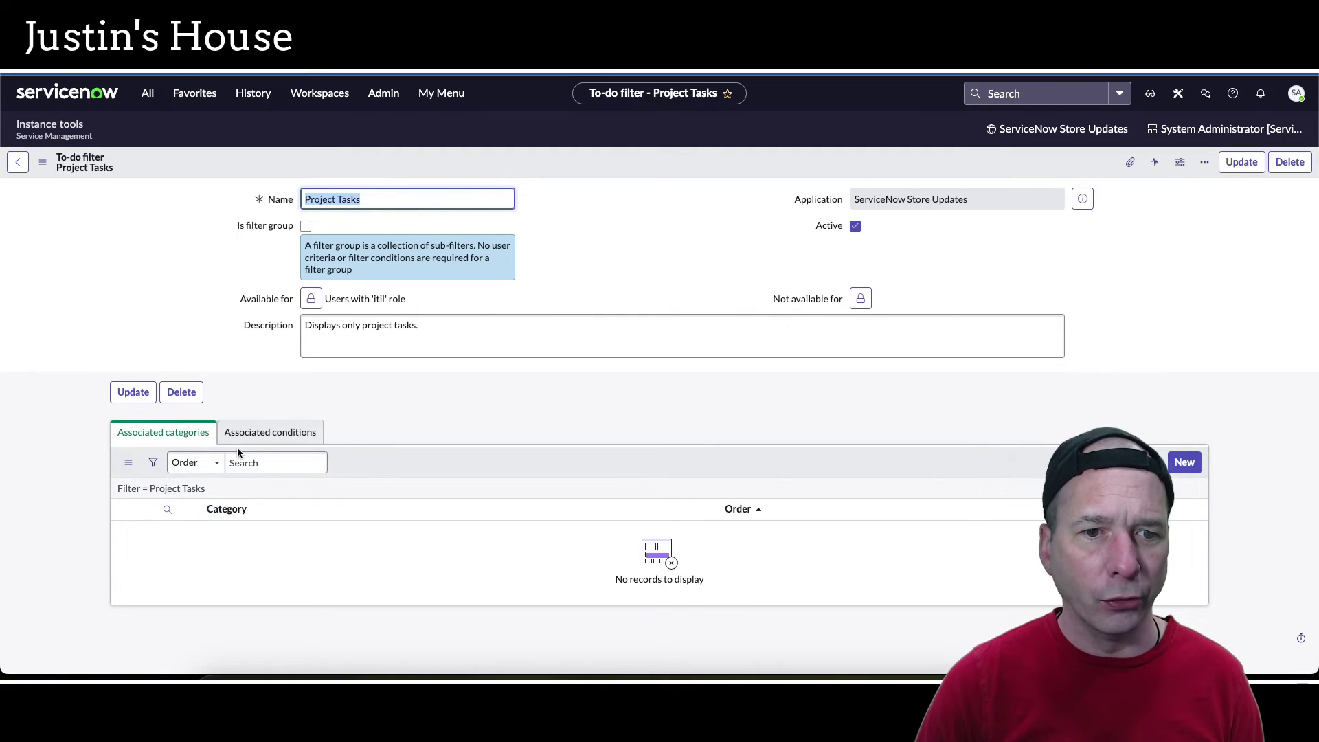
click(303, 432)
Start a new condition mapping and begin a new to-do config filter condition from the lookup
click(1180, 471)
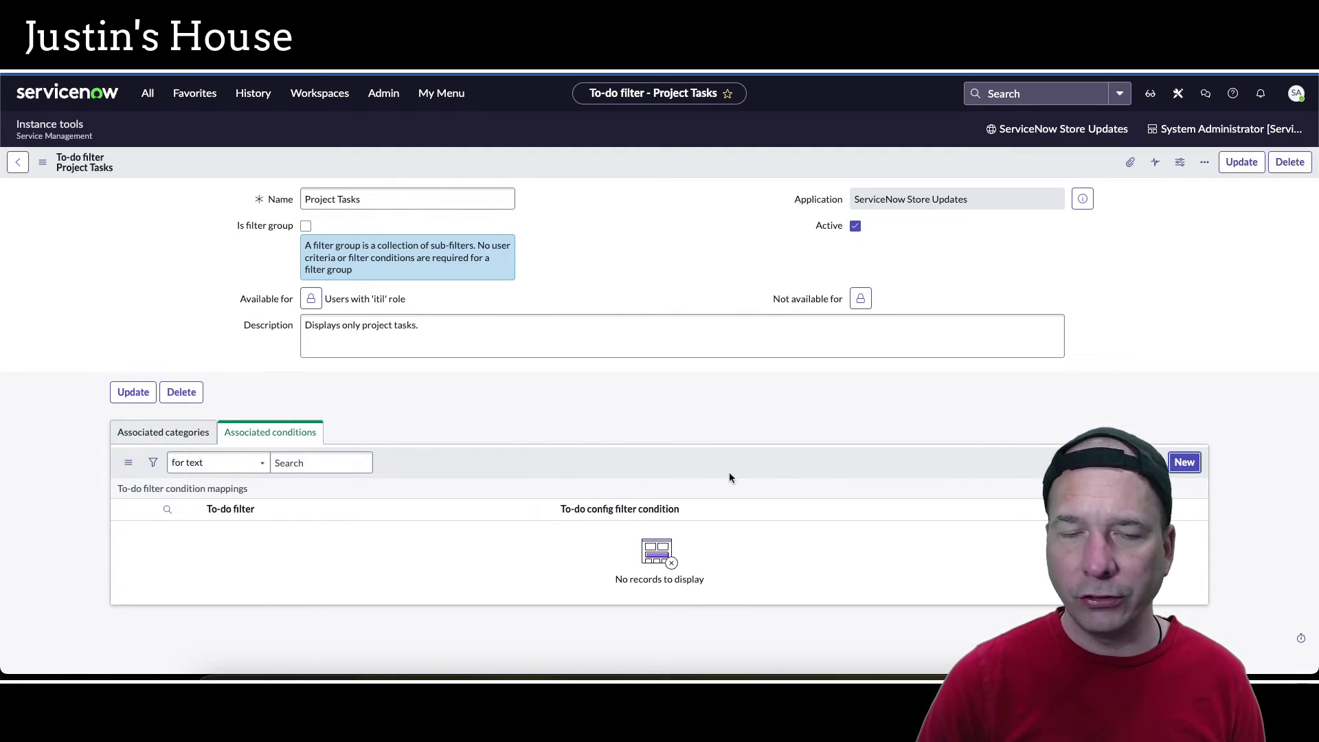
click(503, 227)
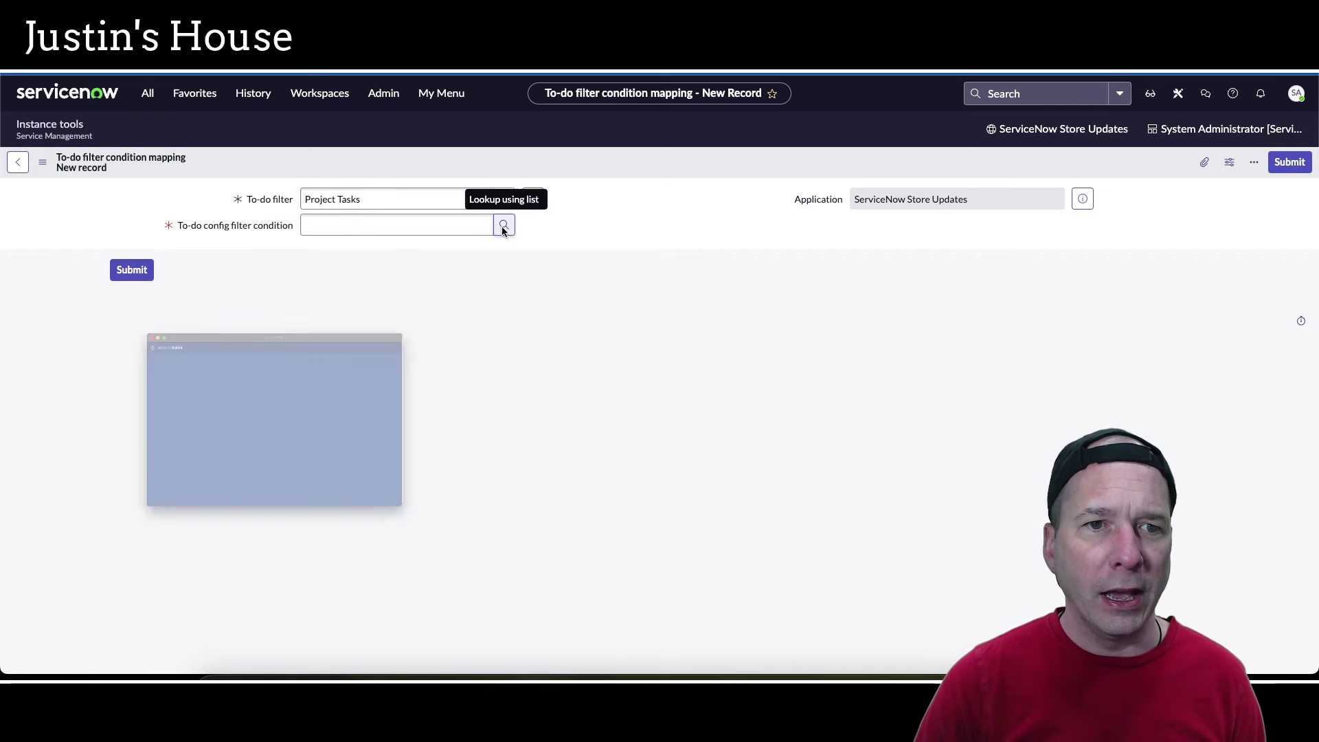
click(530, 300)
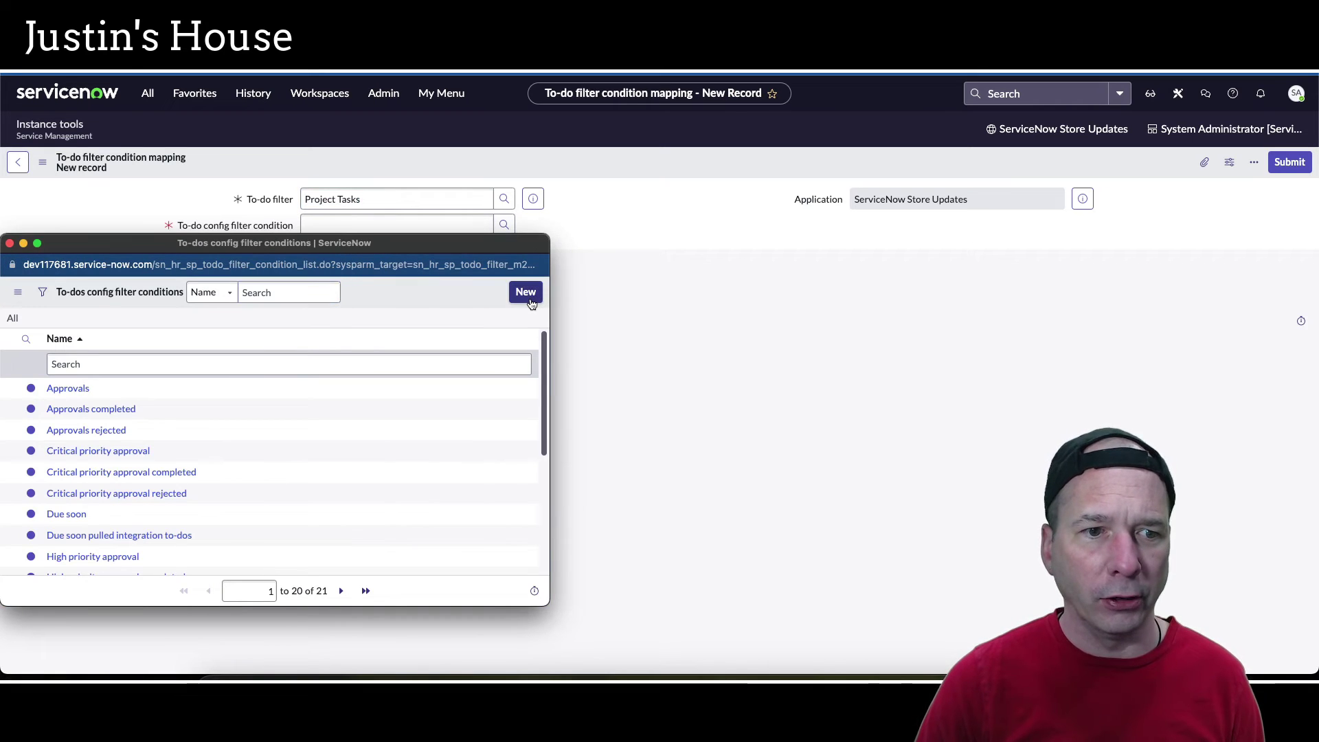
Name the new condition 'Project Tasks' and set its to-dos config to 'Project Tasks - Open'
click(151, 327)
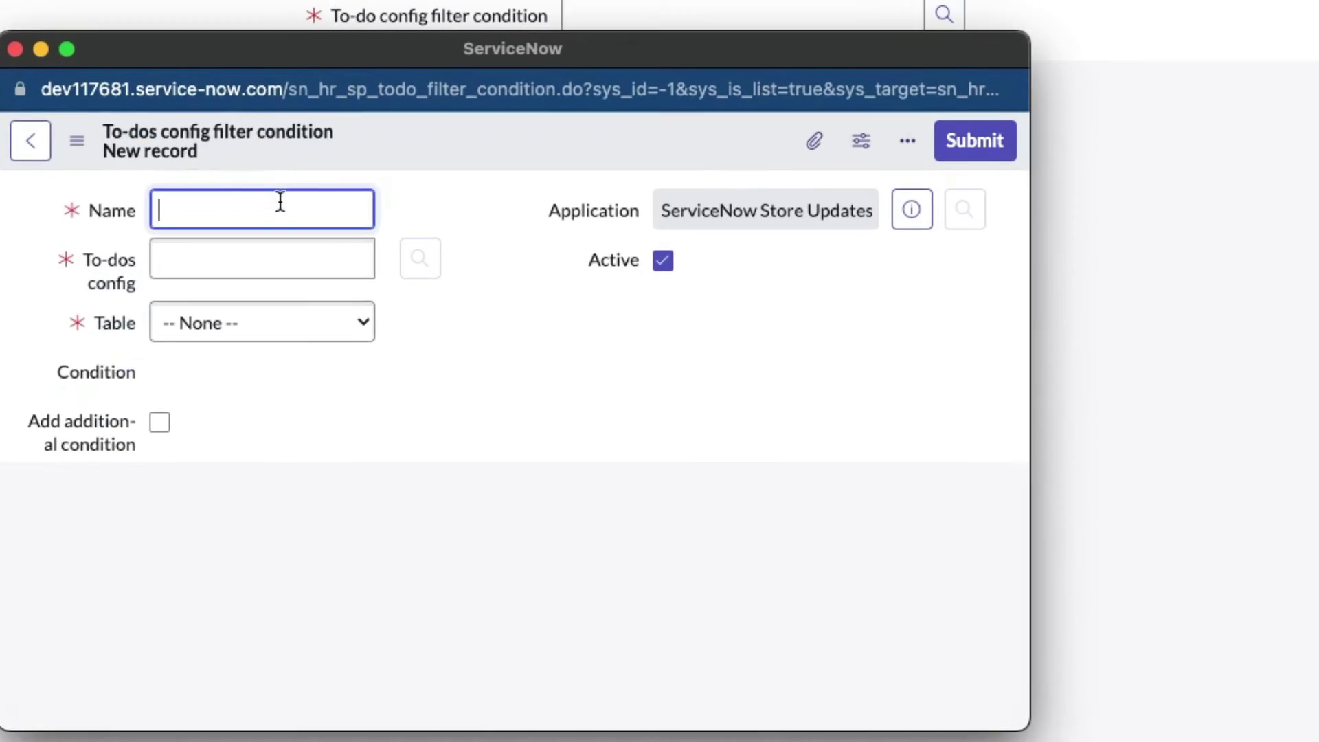
text(Pr)
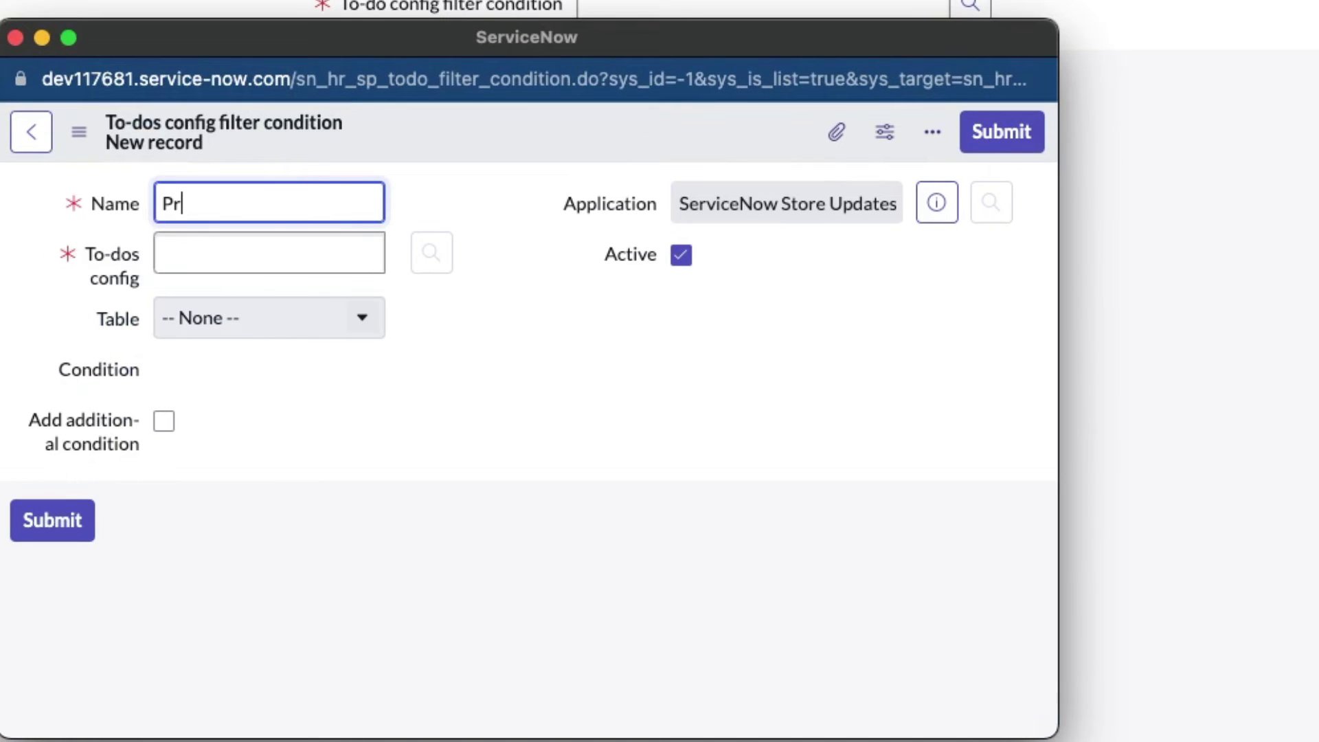
text(oject)
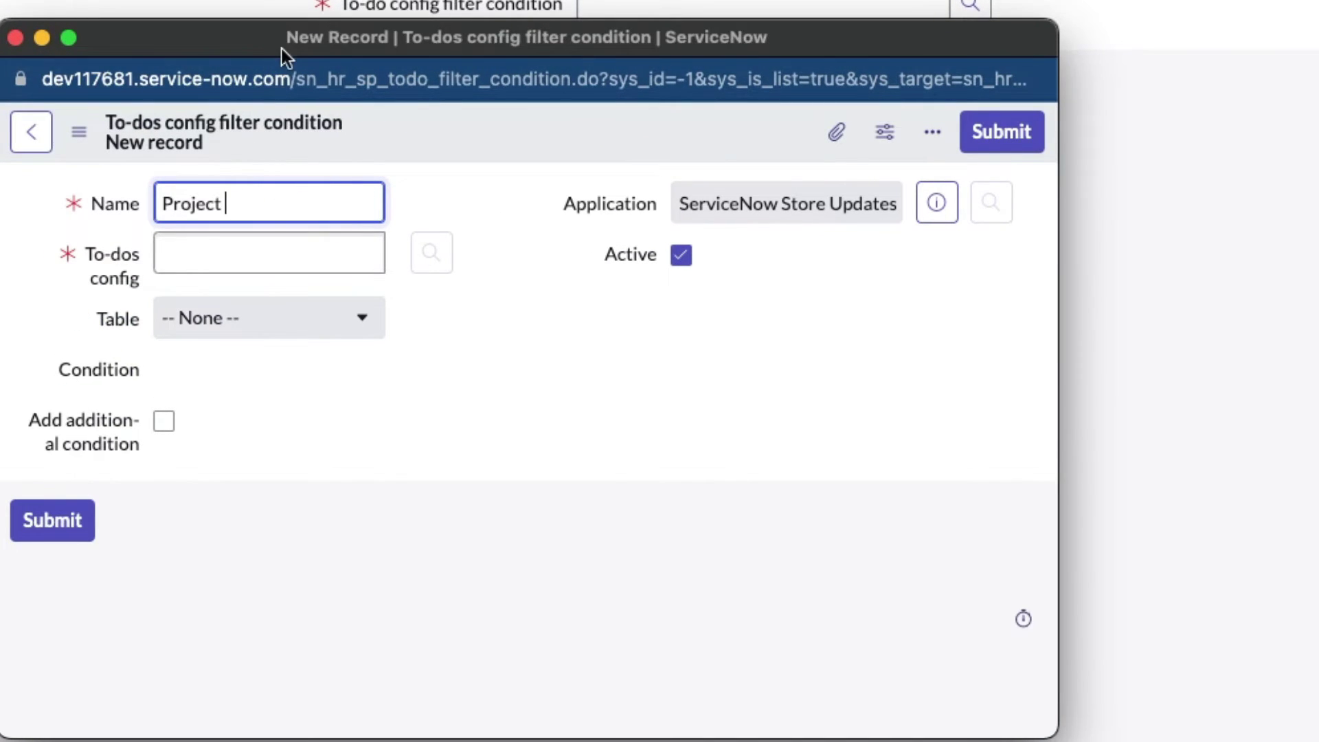
drag(281, 49, 355, 5)
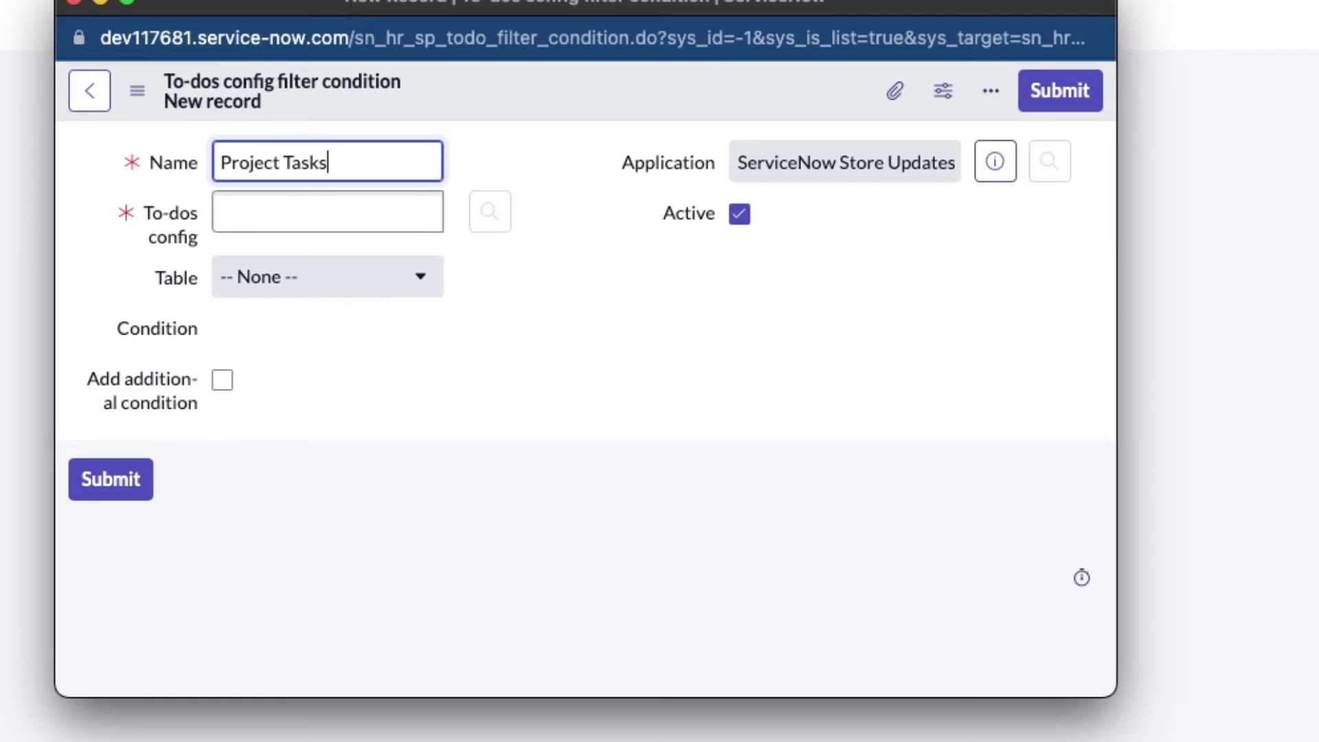
click(327, 207)
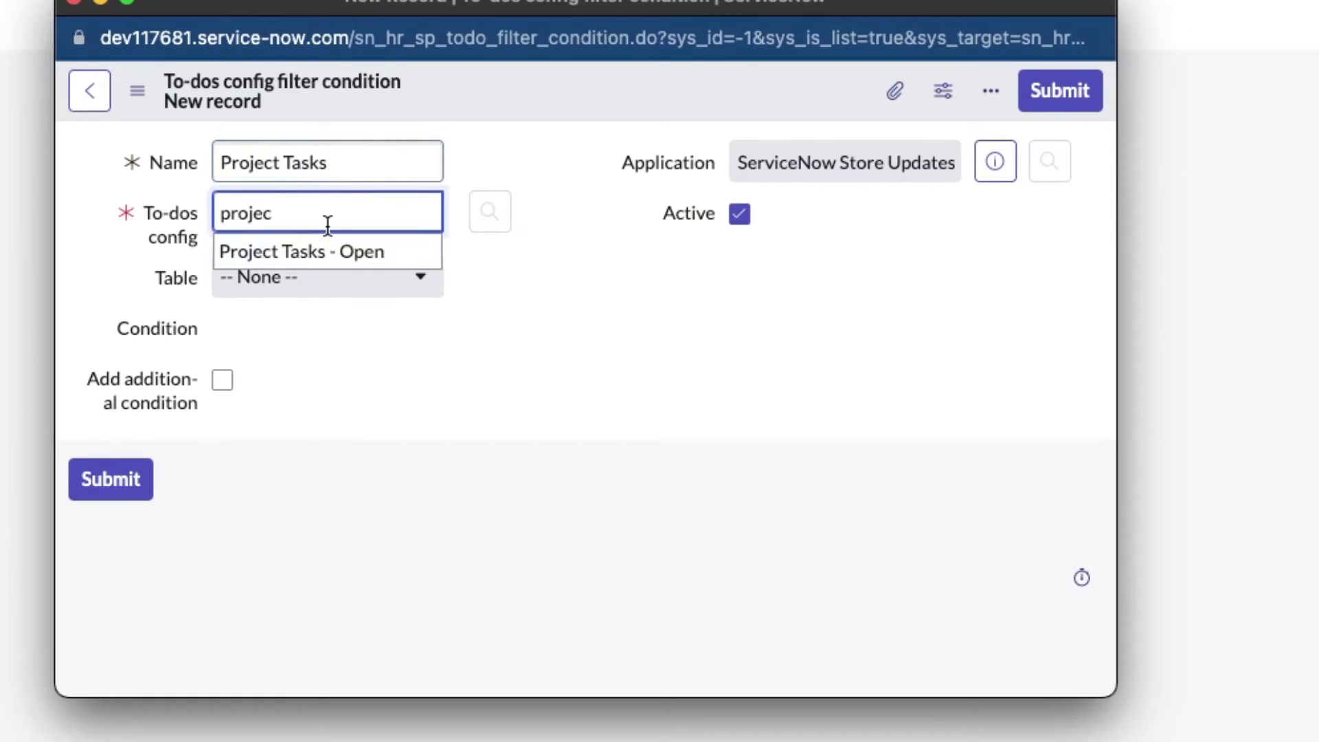
click(333, 252)
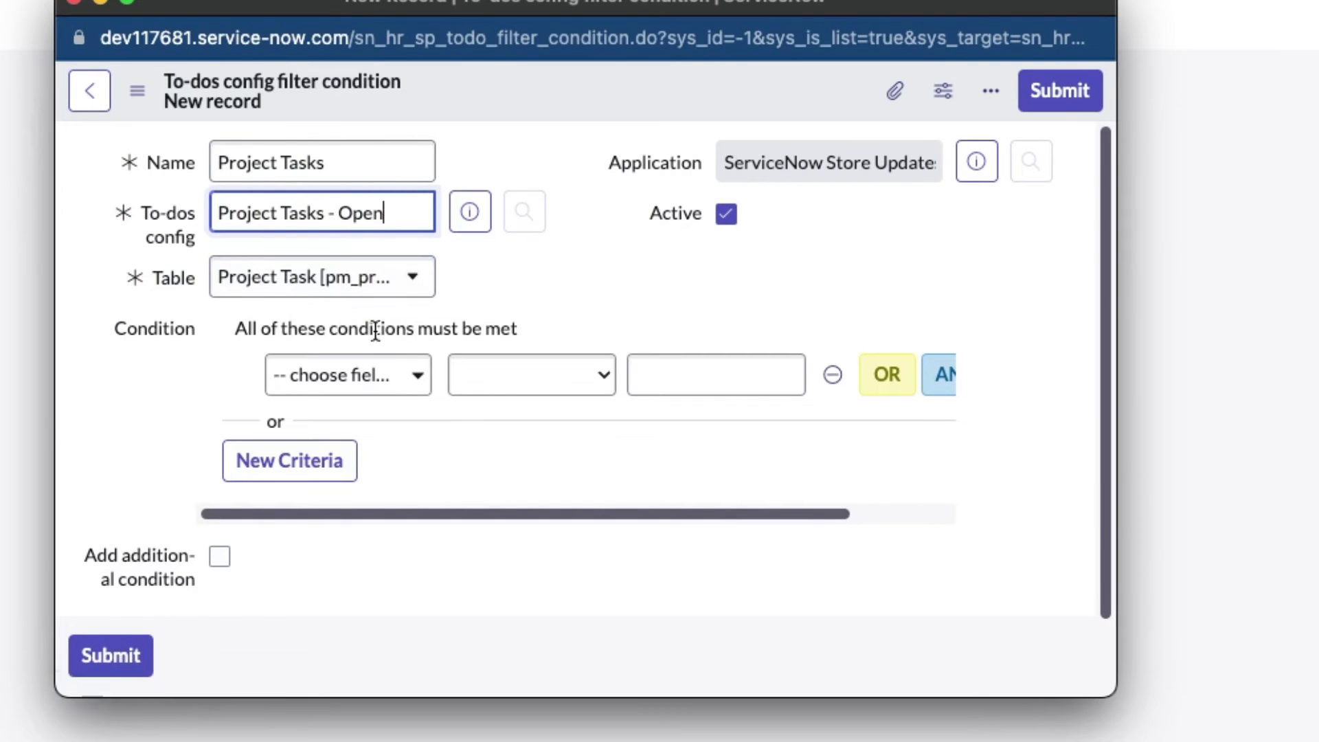
Add the condition Task type is Project Task and submit the filter condition
click(383, 378)
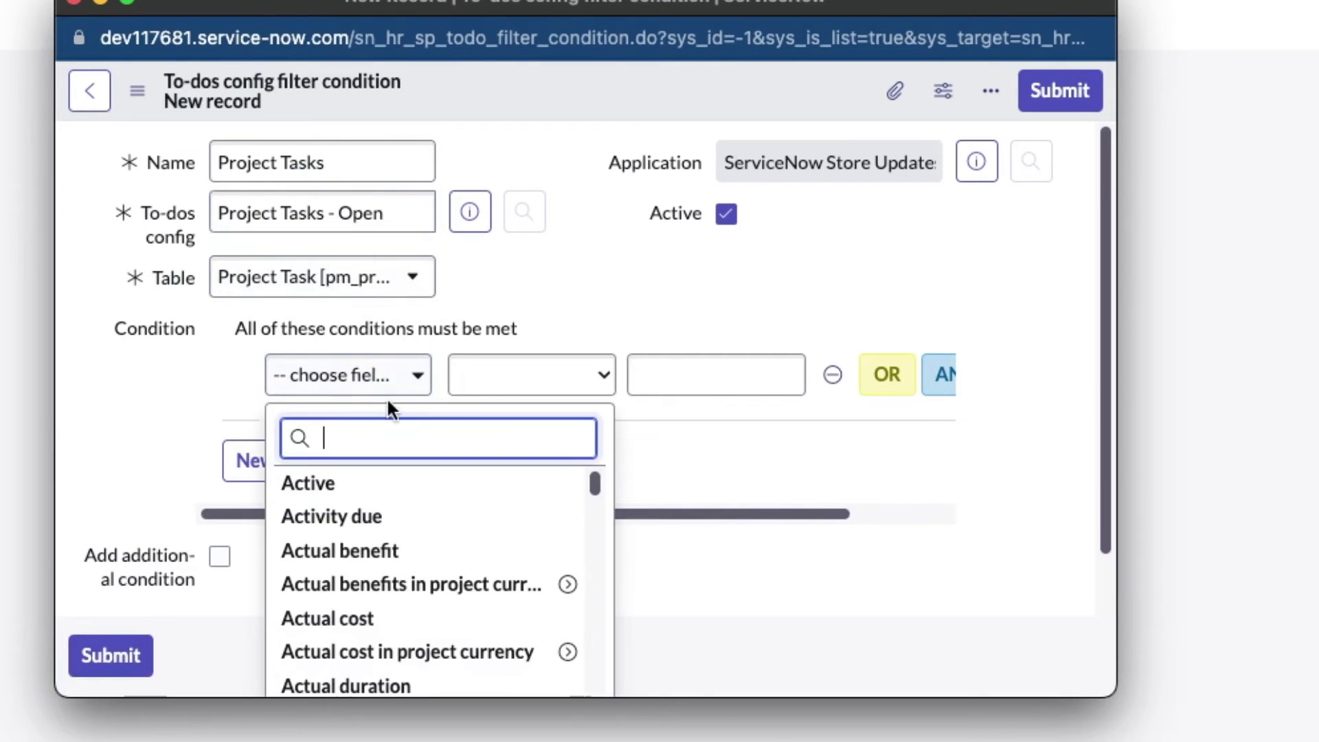
text(task)
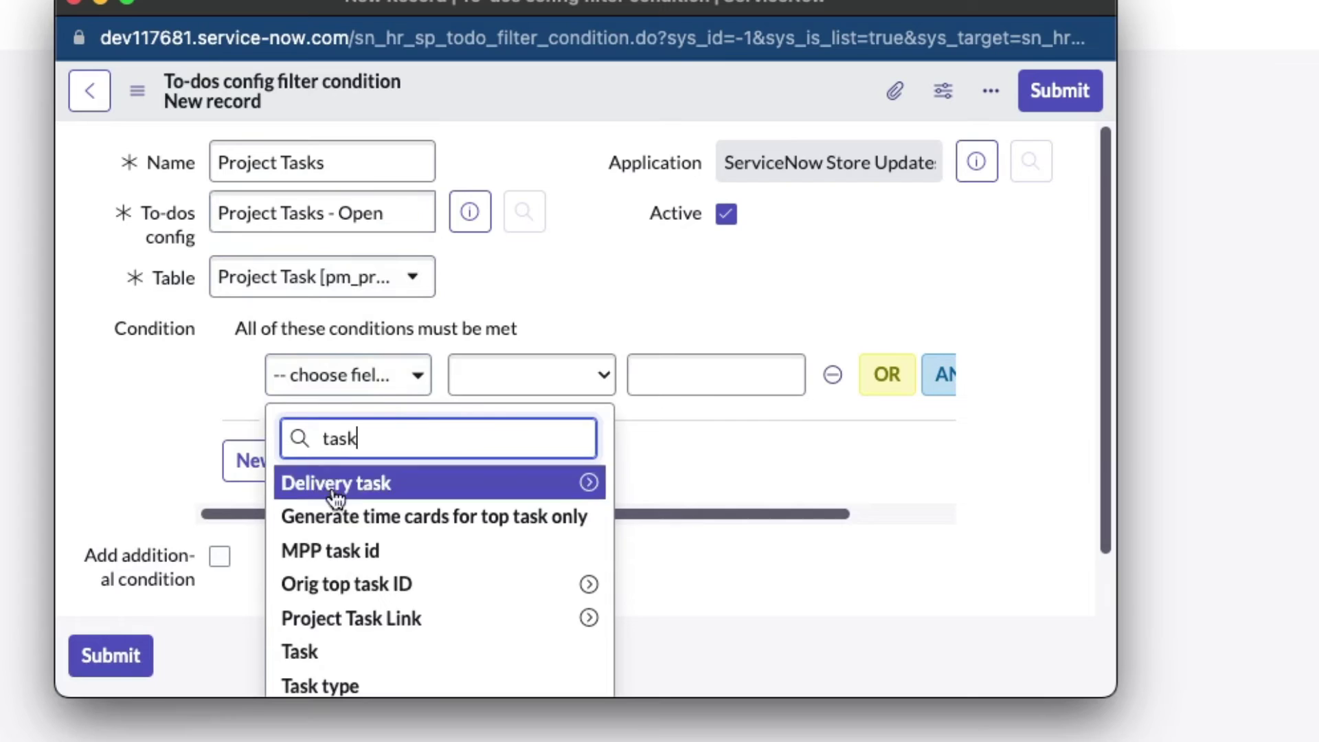
scroll(480, 609, down, 1)
click(412, 640)
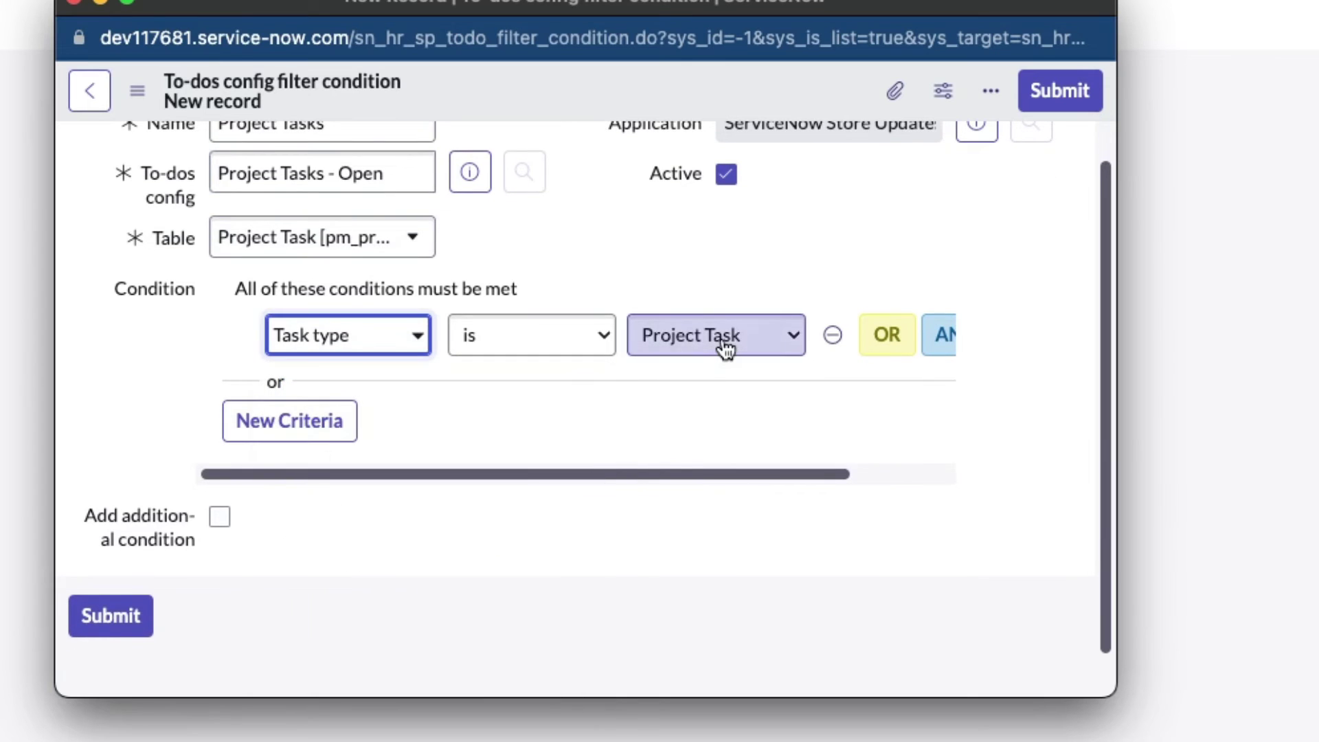
click(707, 359)
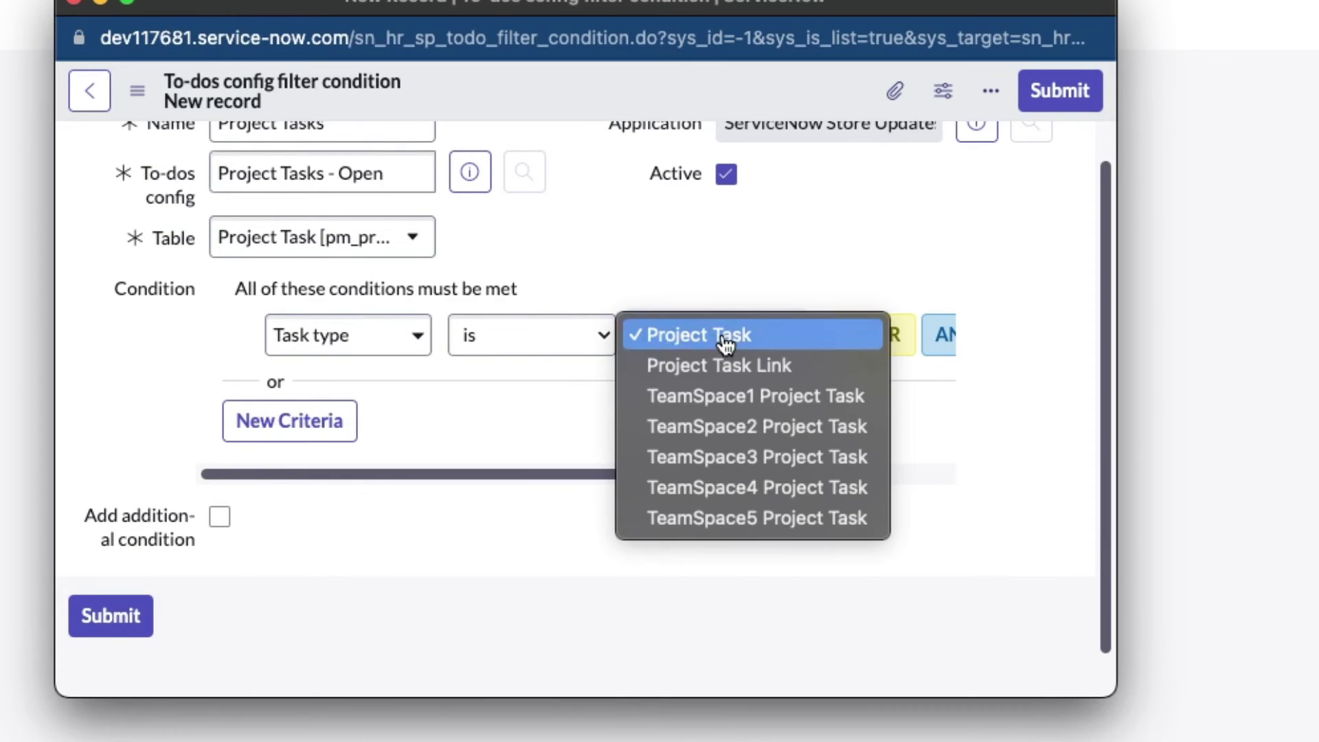
click(725, 341)
scroll(467, 464, up, 1)
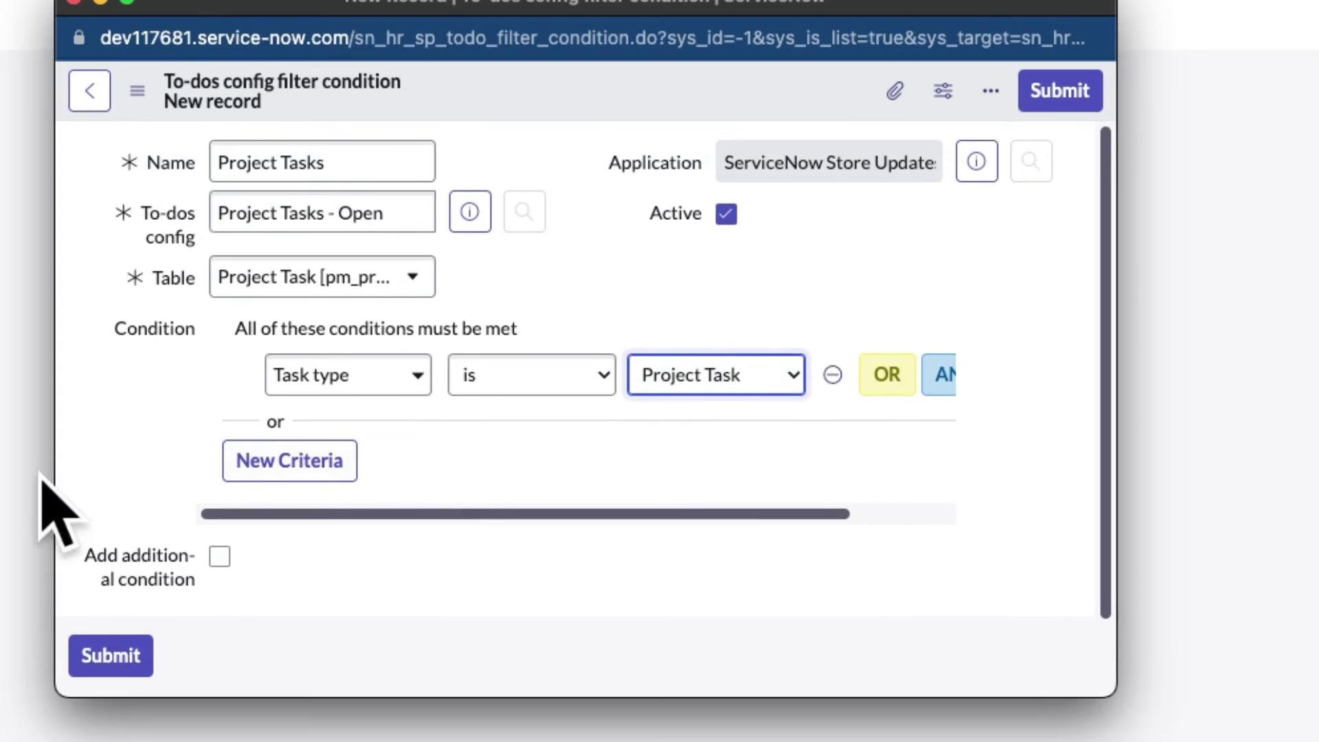
click(1056, 113)
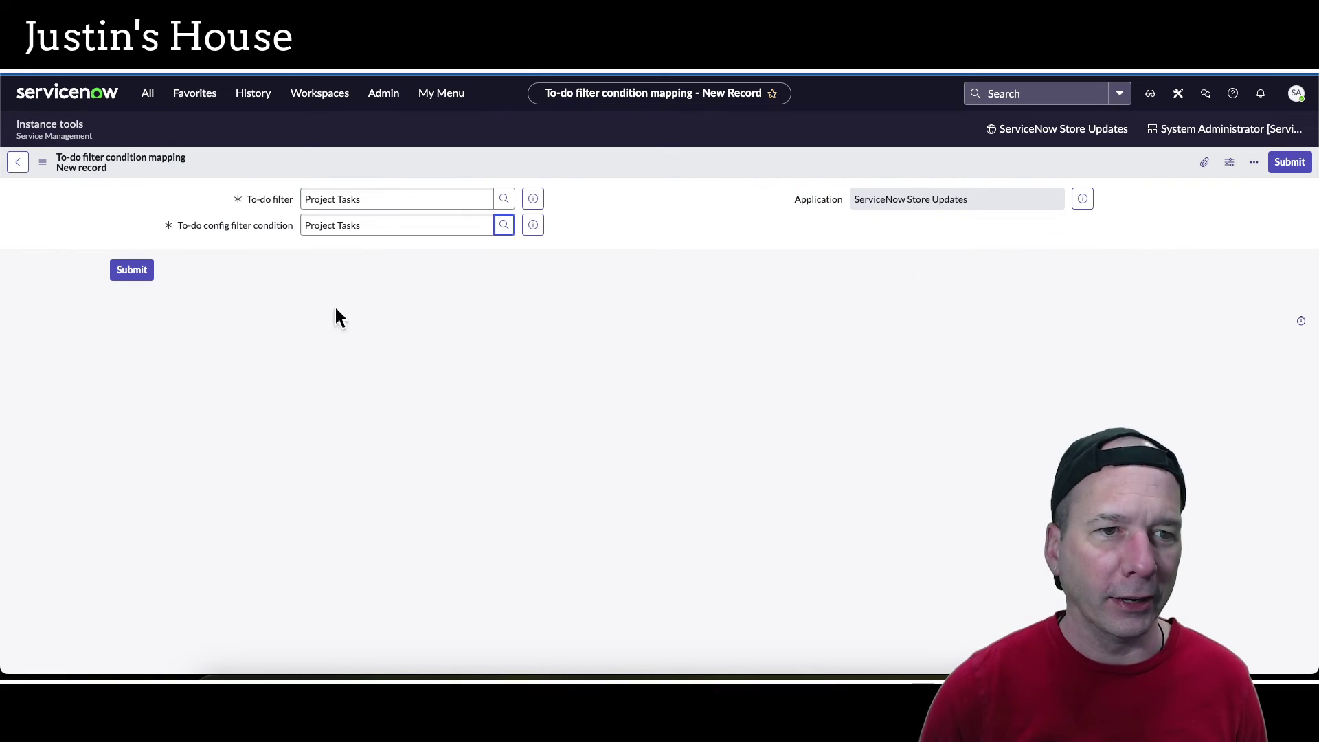
Submit the Project Tasks condition mapping, then reload My tasks and toggle Completed back to Open
click(122, 270)
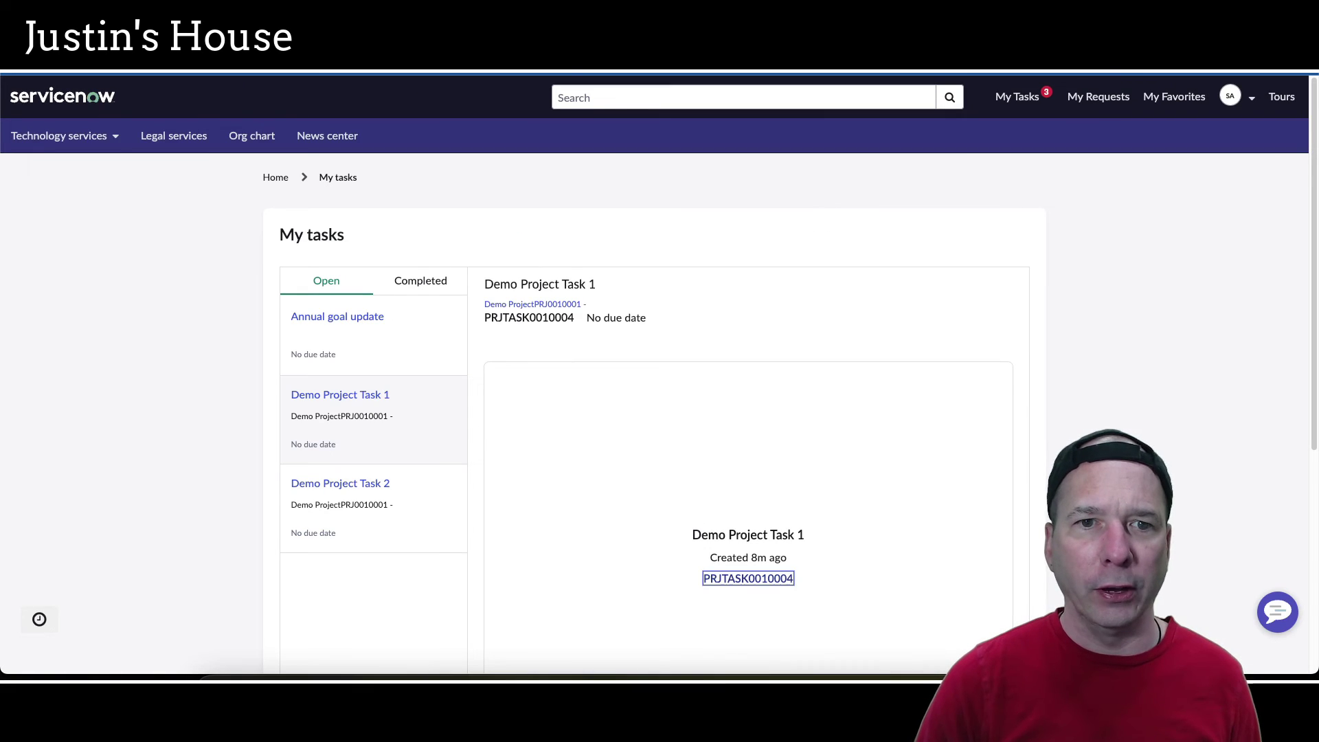
key(F5)
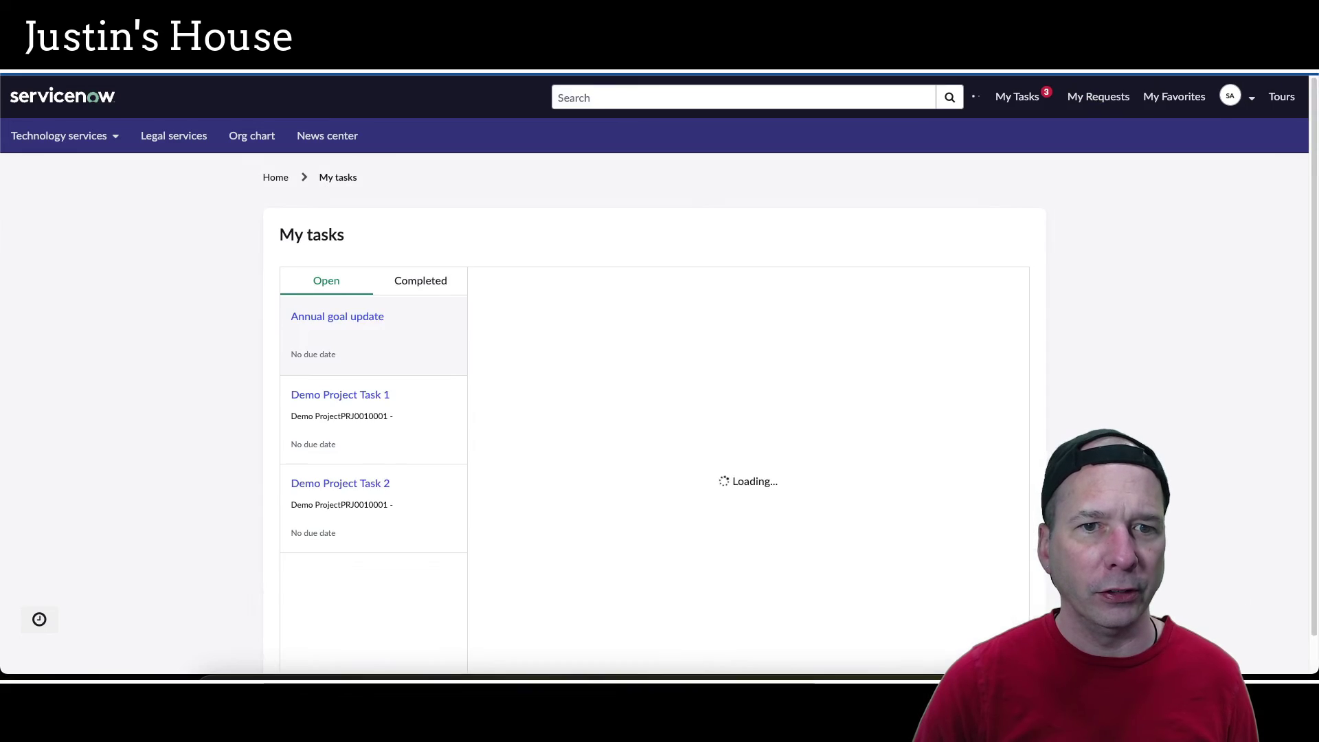
click(403, 283)
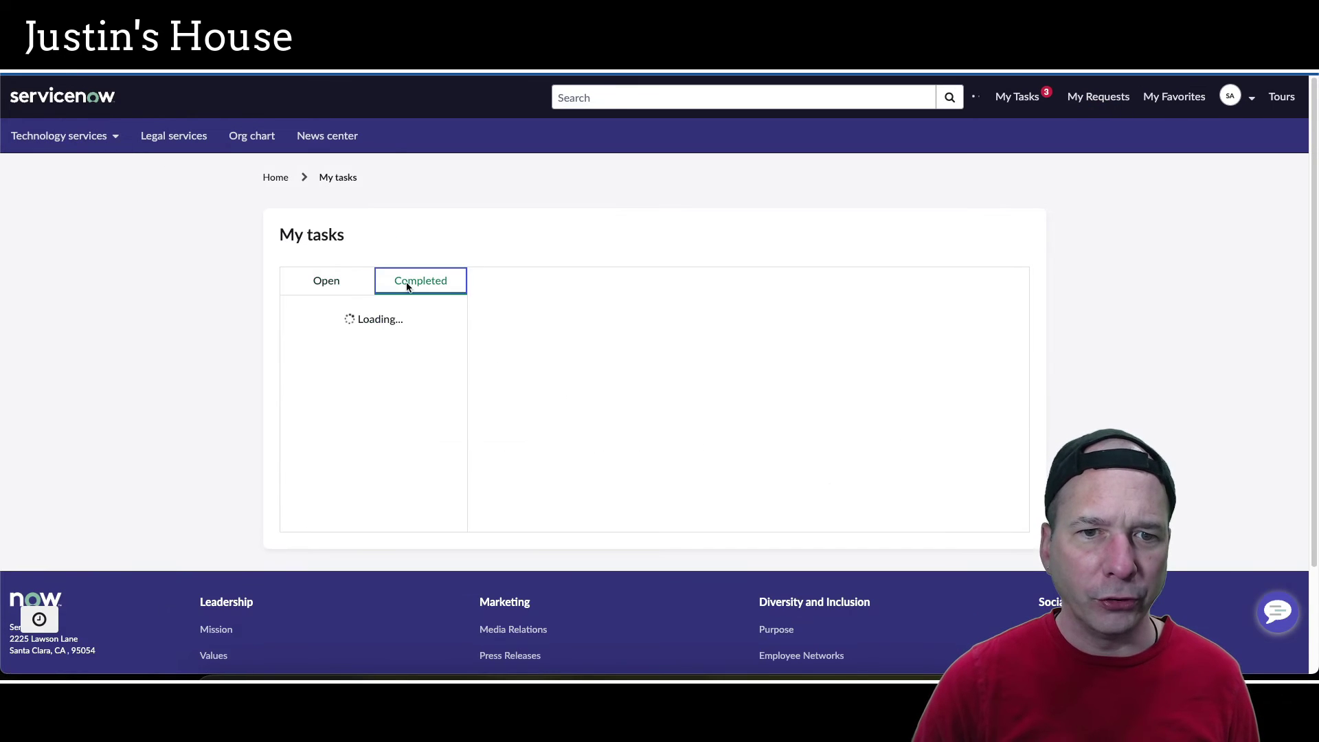
click(342, 275)
key(ctrl+shift+m)
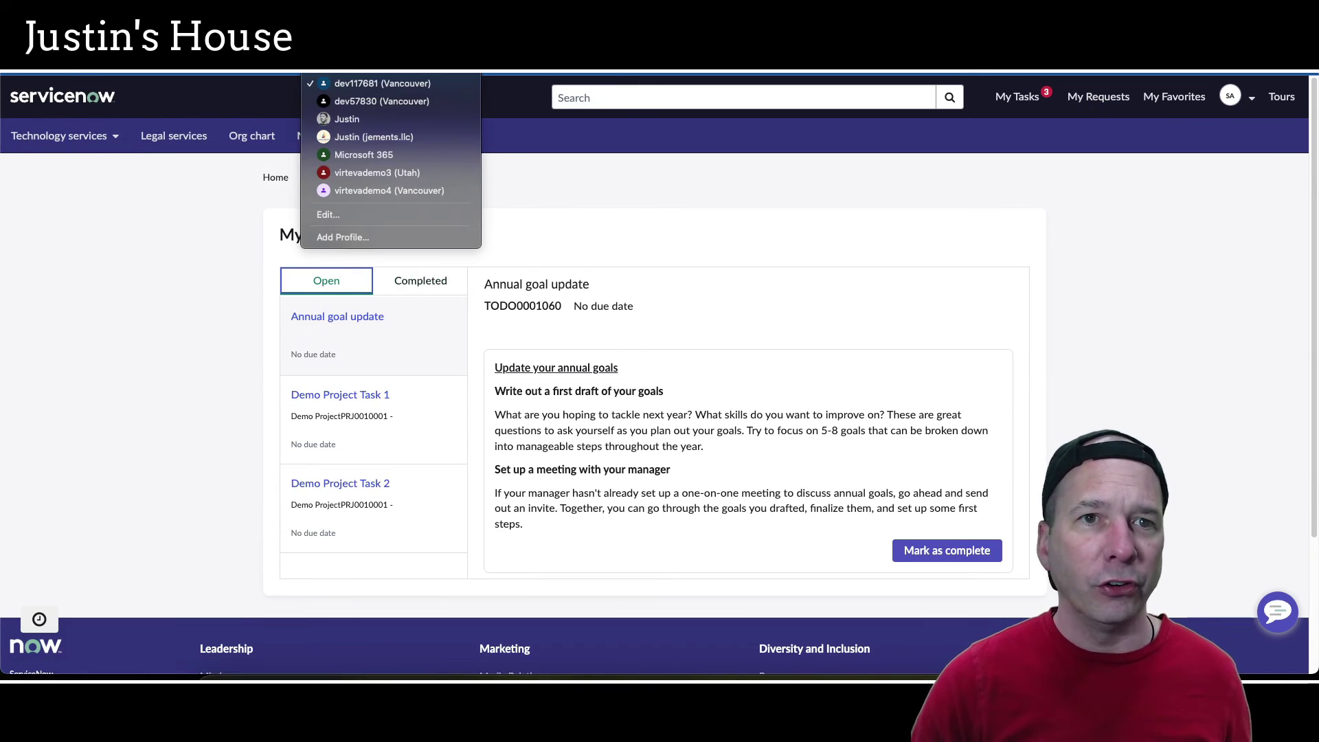
key(Escape)
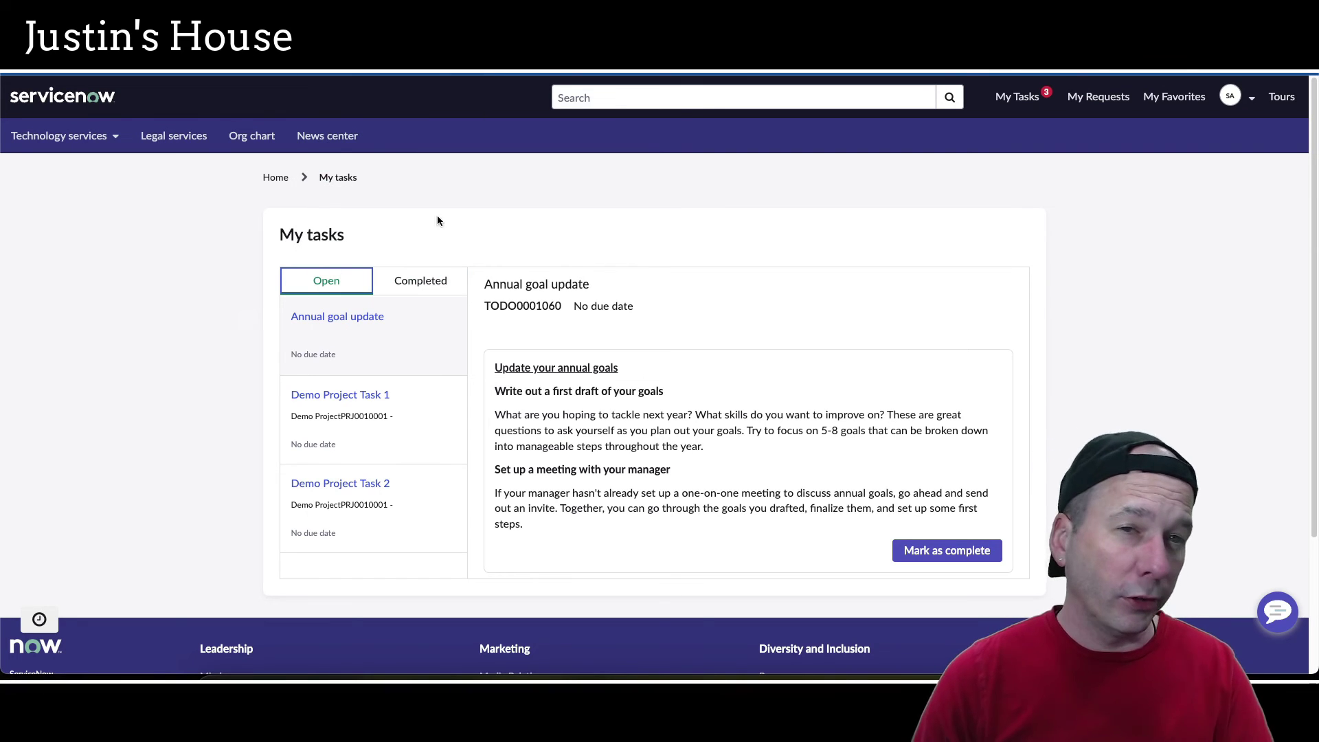
key(ctrl+shift+m)
key(Return)
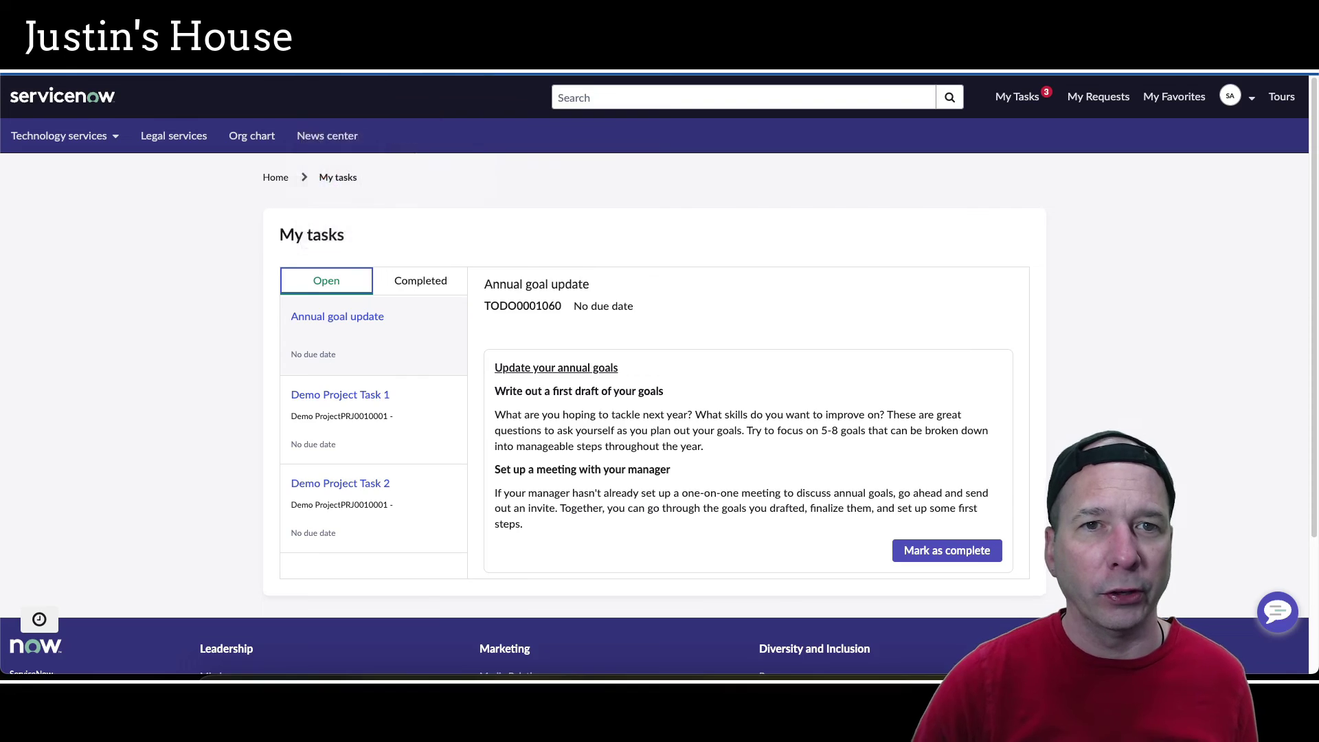
Filter My tasks by Task type Project Tasks so only the two project tasks are listed
key(alt+Tab)
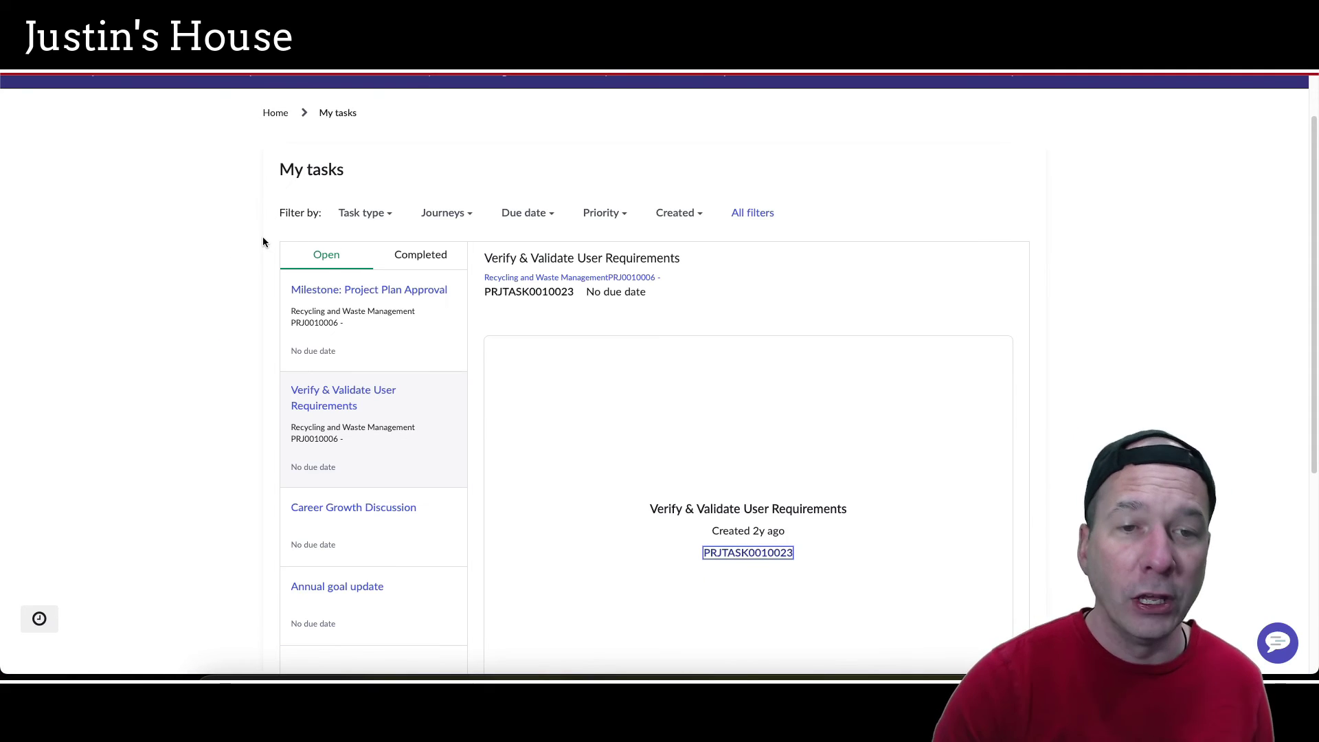
drag(378, 243, 896, 248)
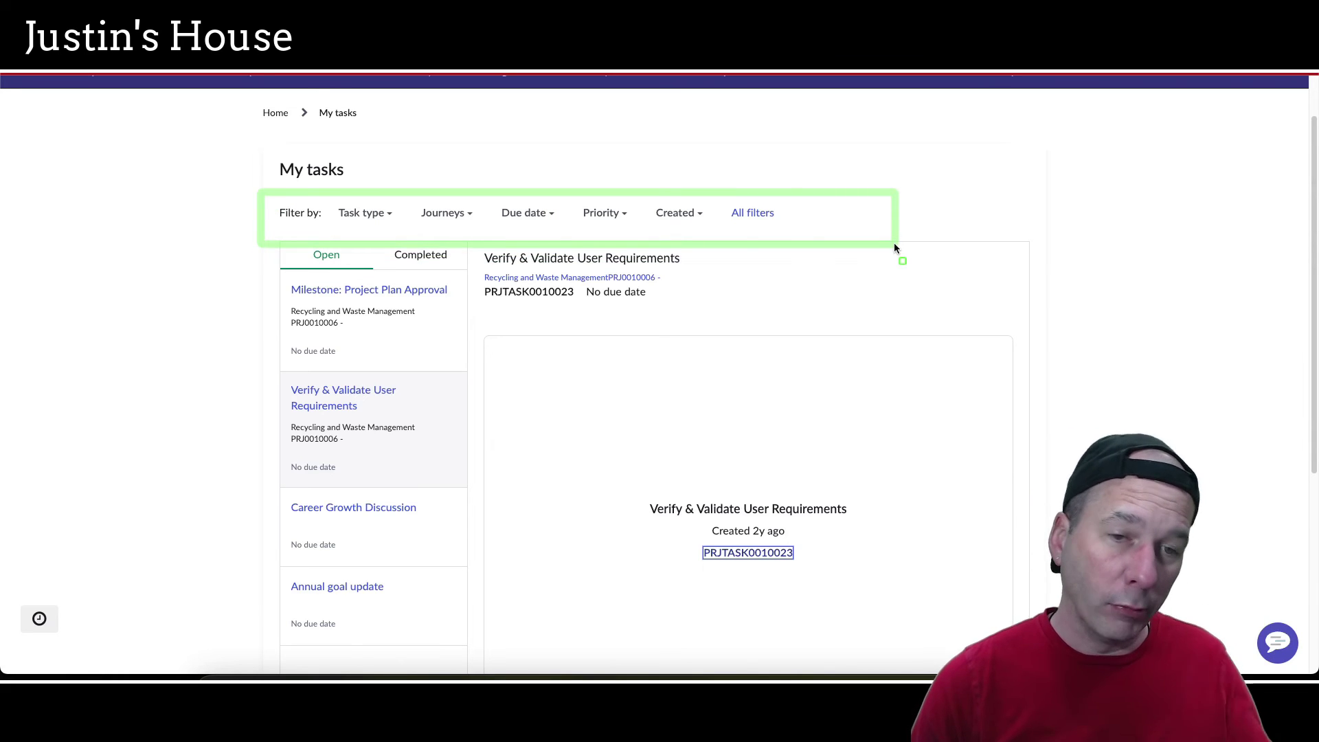
key(Escape)
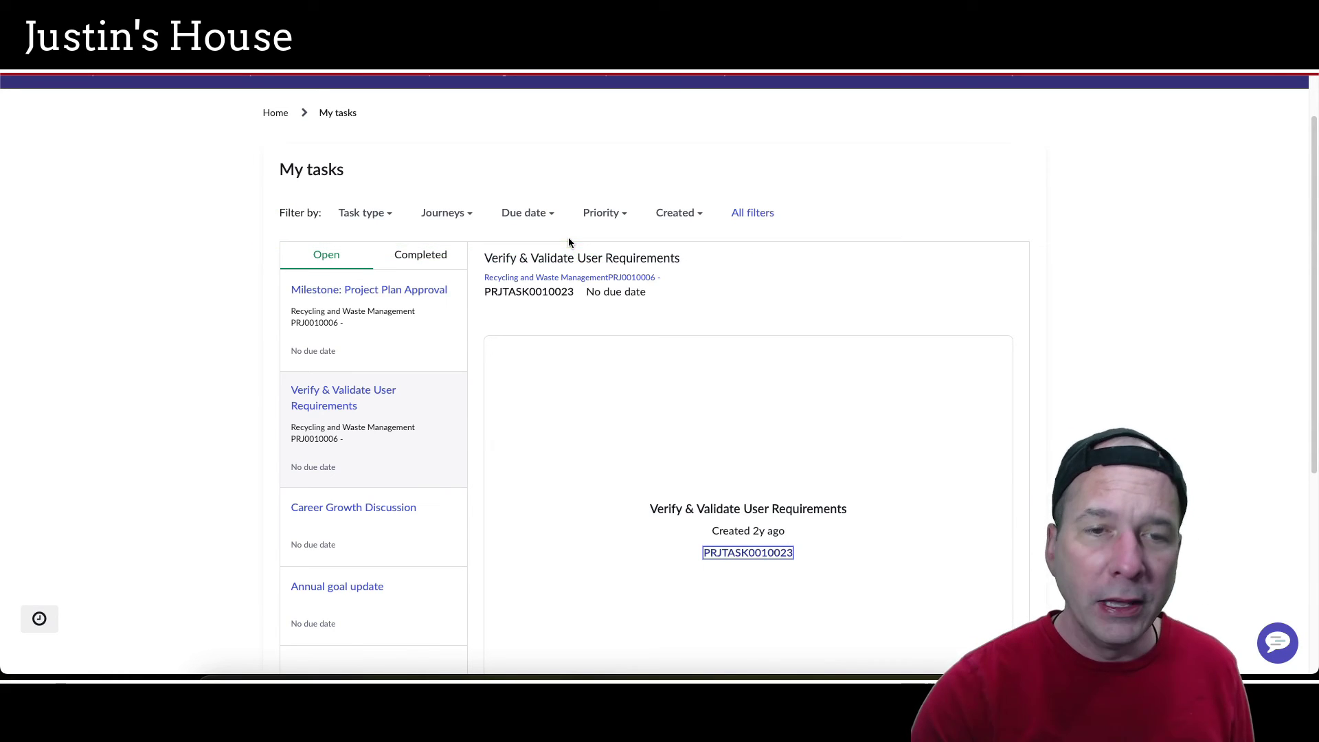
click(377, 218)
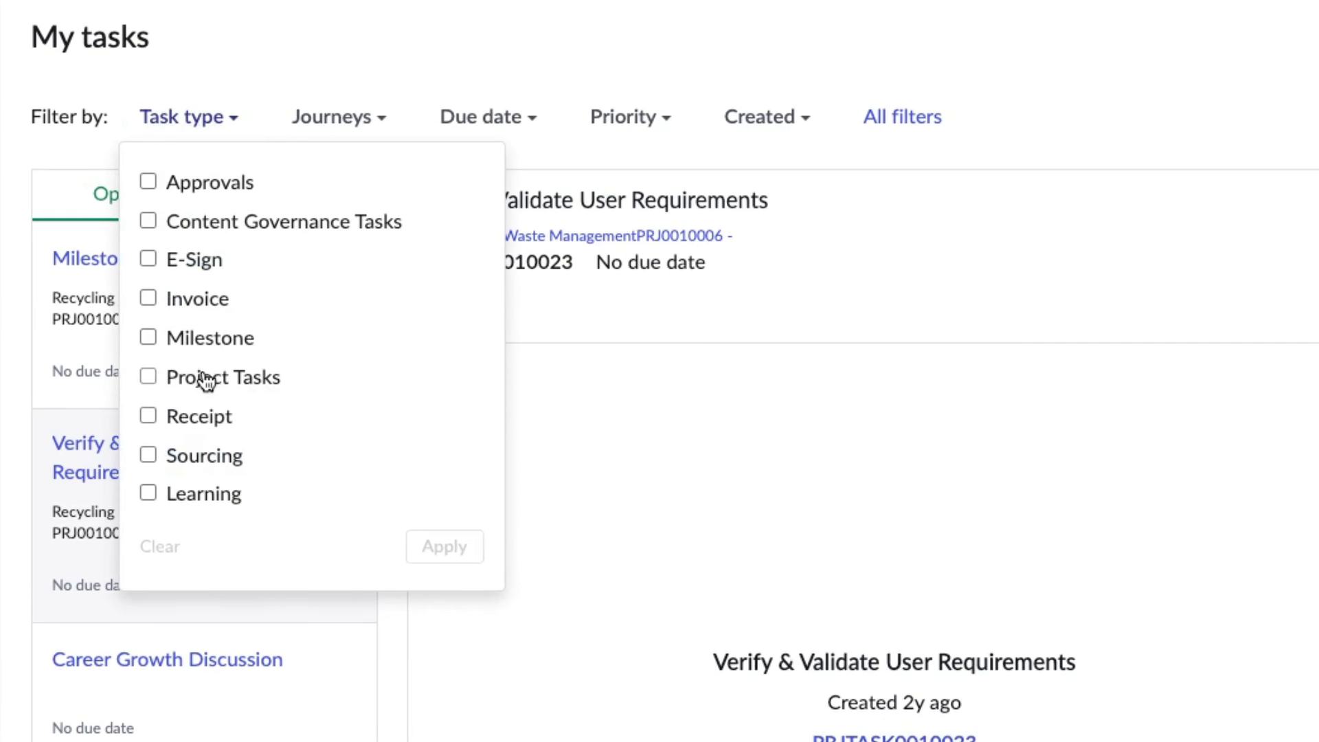
click(353, 354)
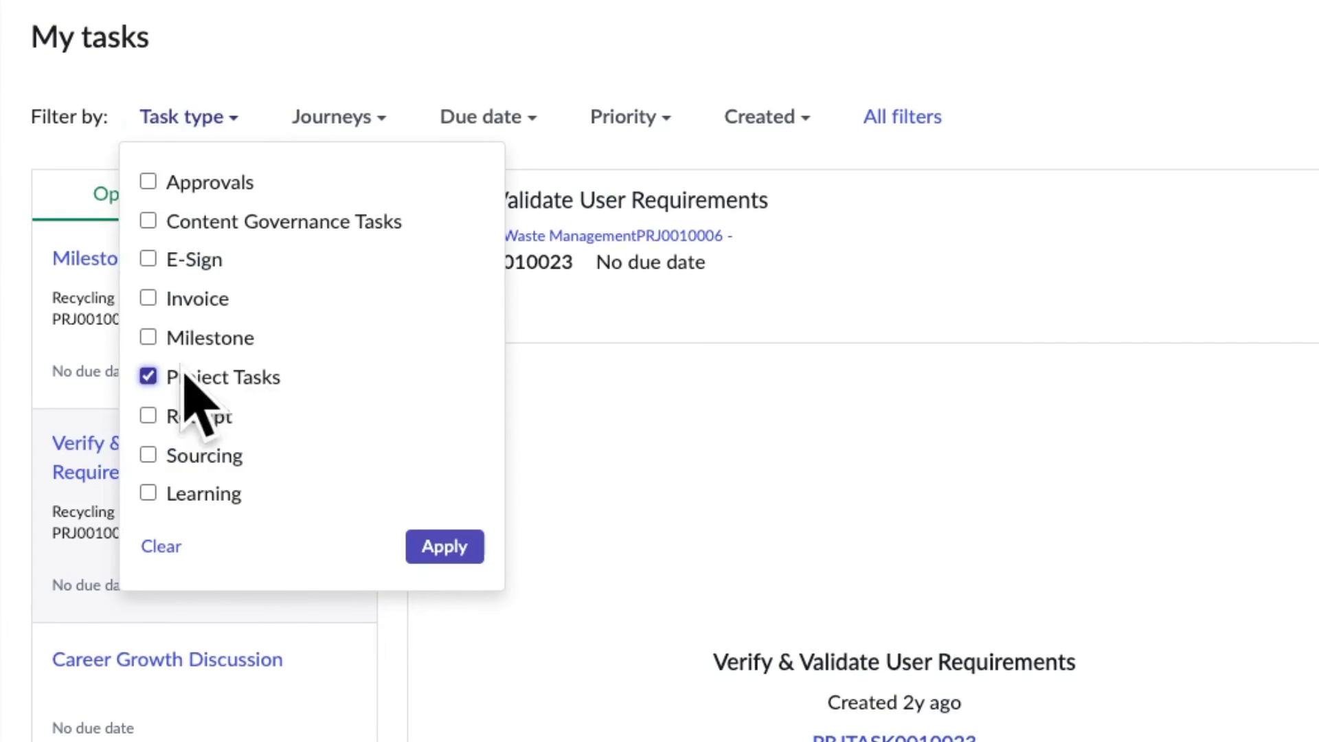
click(447, 548)
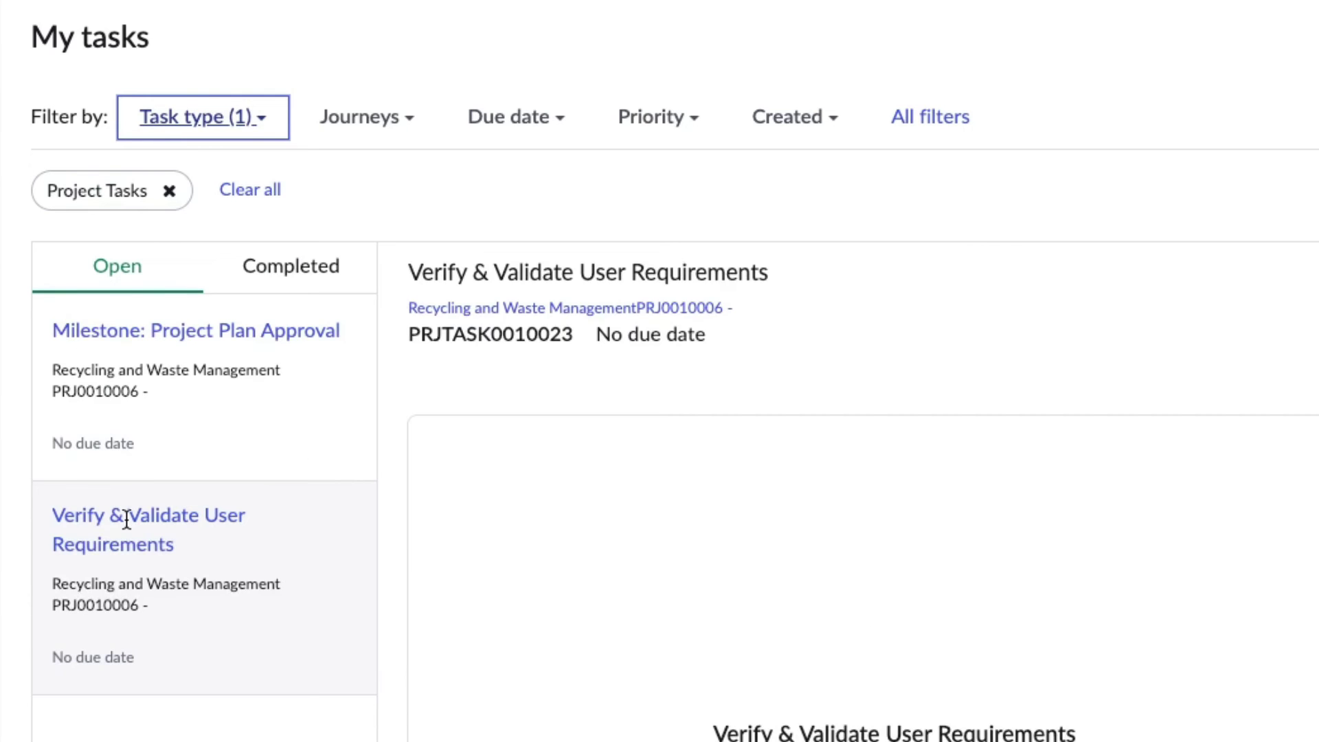
drag(12, 243, 386, 698)
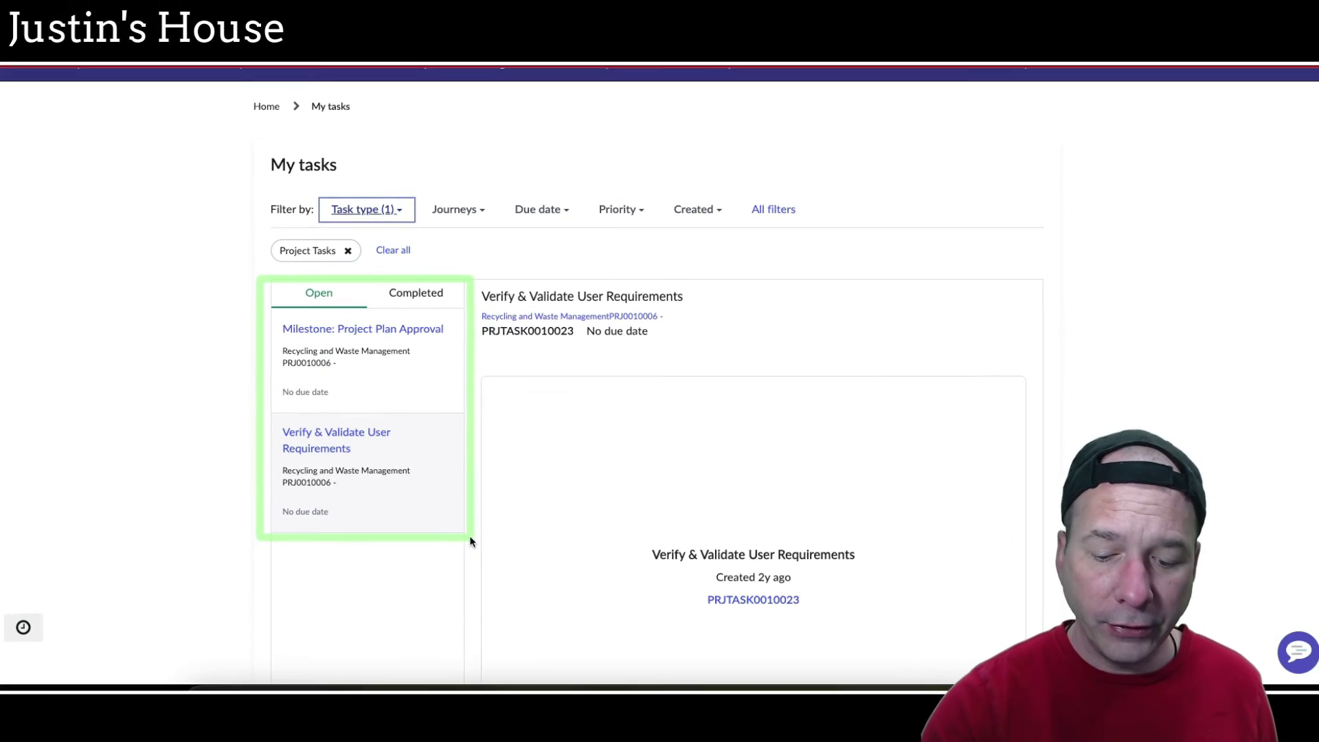